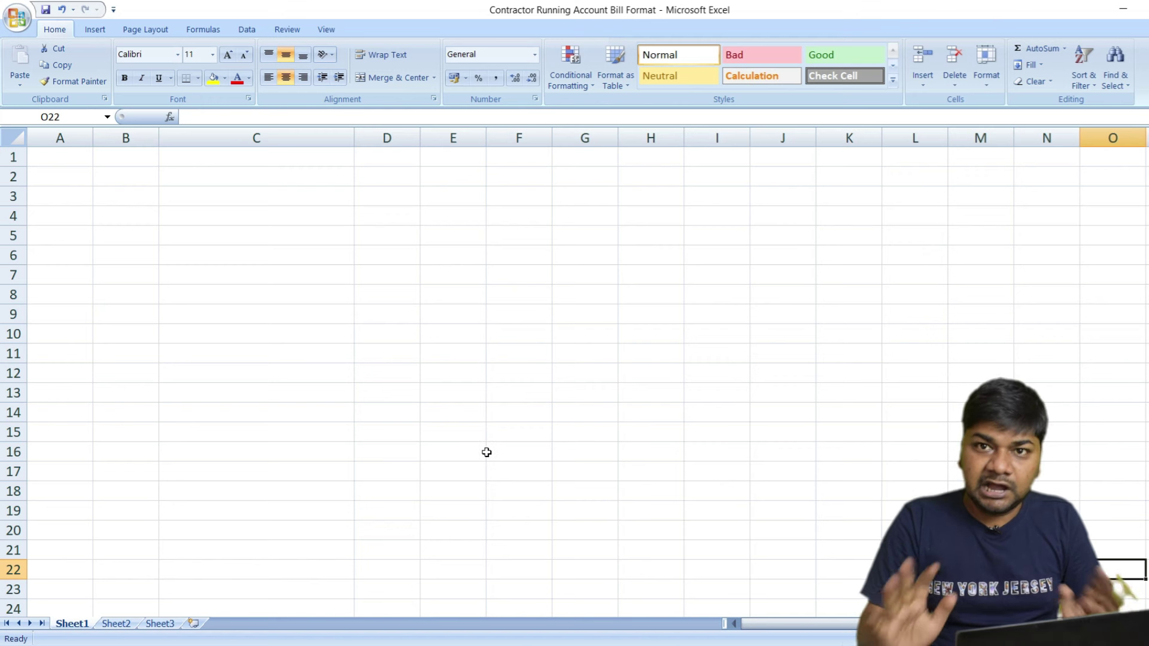
Enter the headings SL NO. in B4 and DESCRIPTION in C4.
{"action": "left_click", "coordinate": [131, 212]}
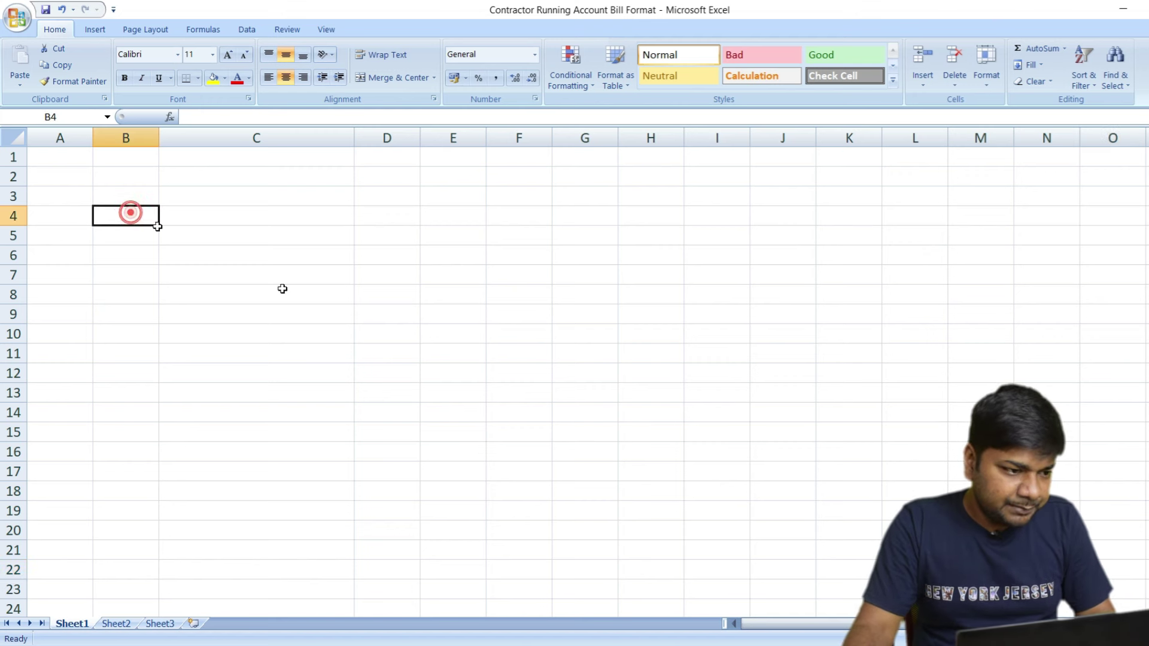
{"action": "type", "text": "SL"}
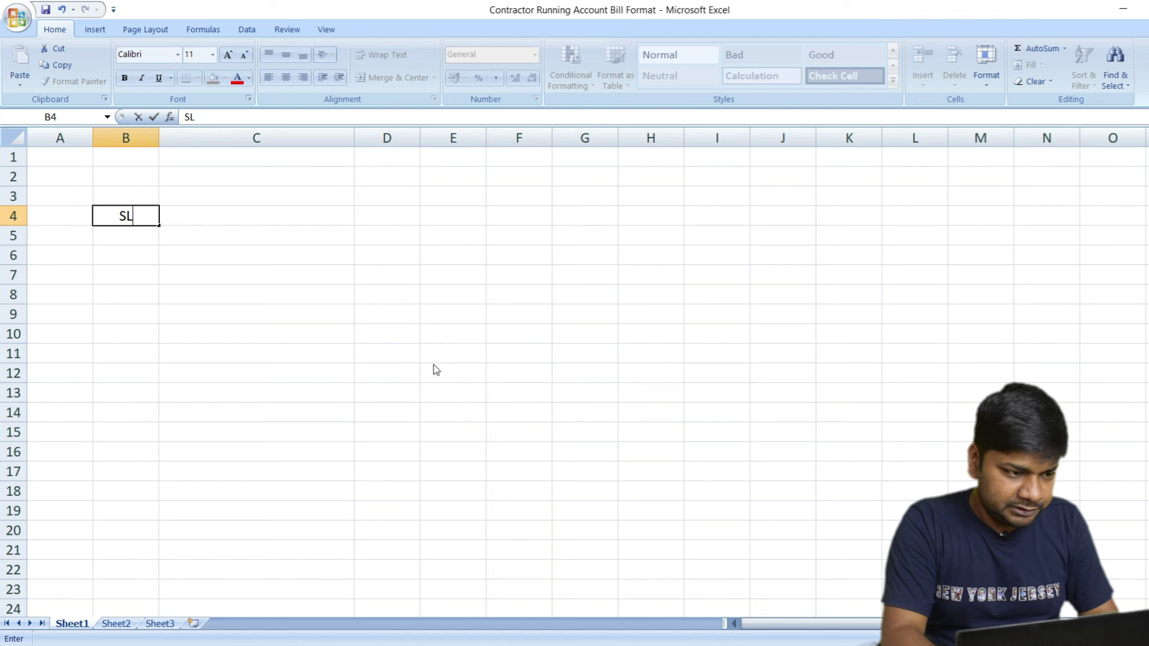
{"action": "type", "text": " NO."}
{"action": "key", "text": "Return"}
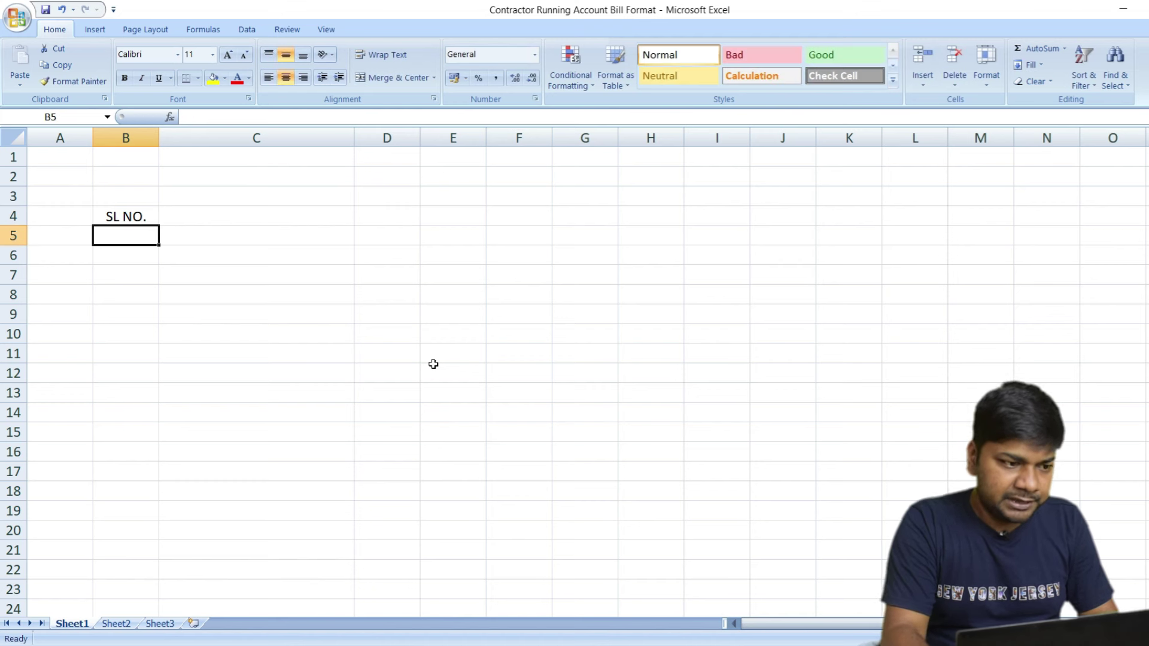
{"action": "left_click", "coordinate": [262, 293]}
{"action": "left_click", "coordinate": [250, 220]}
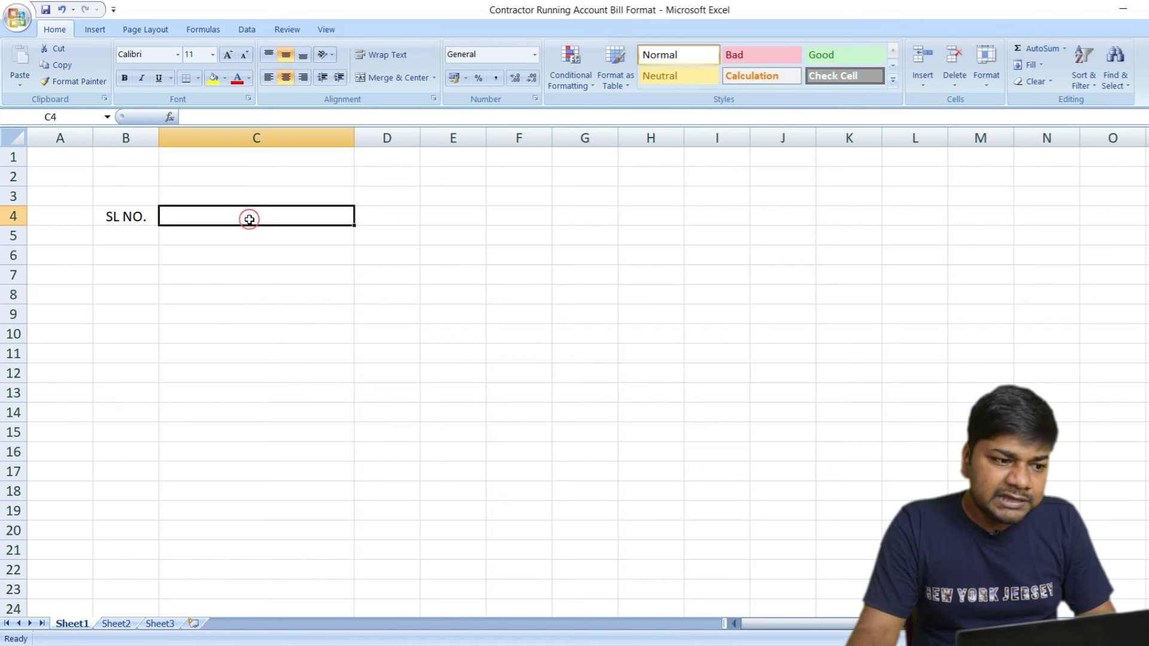
{"action": "type", "text": "DESC"}
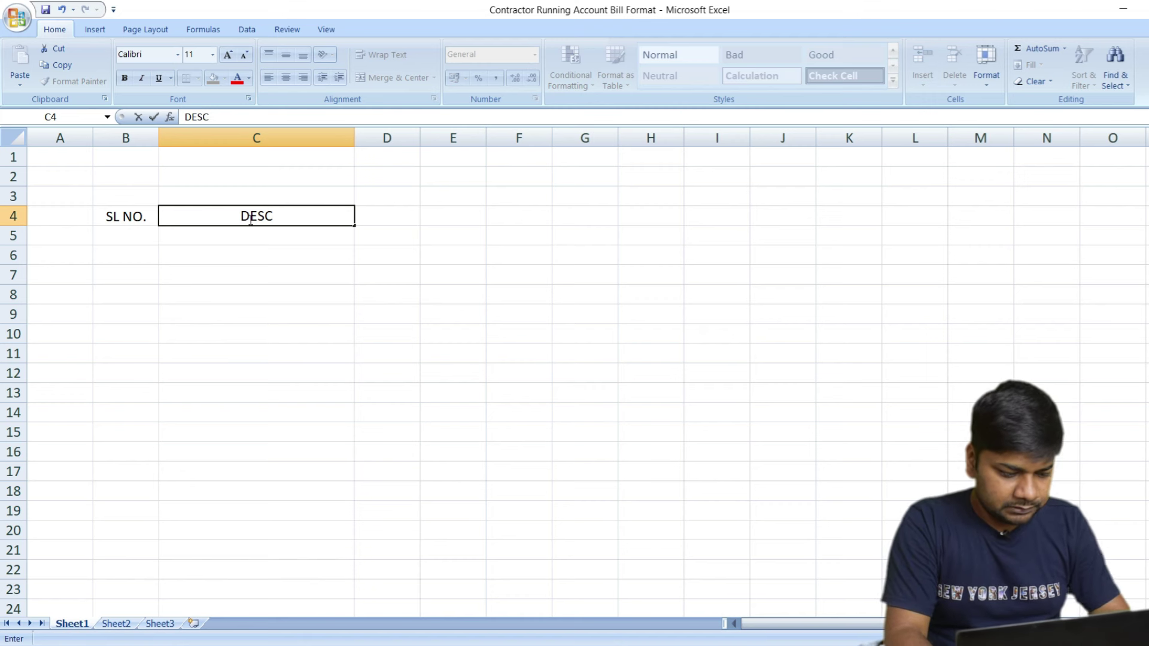
{"action": "type", "text": "RIPTION"}
{"action": "key", "text": "Return"}
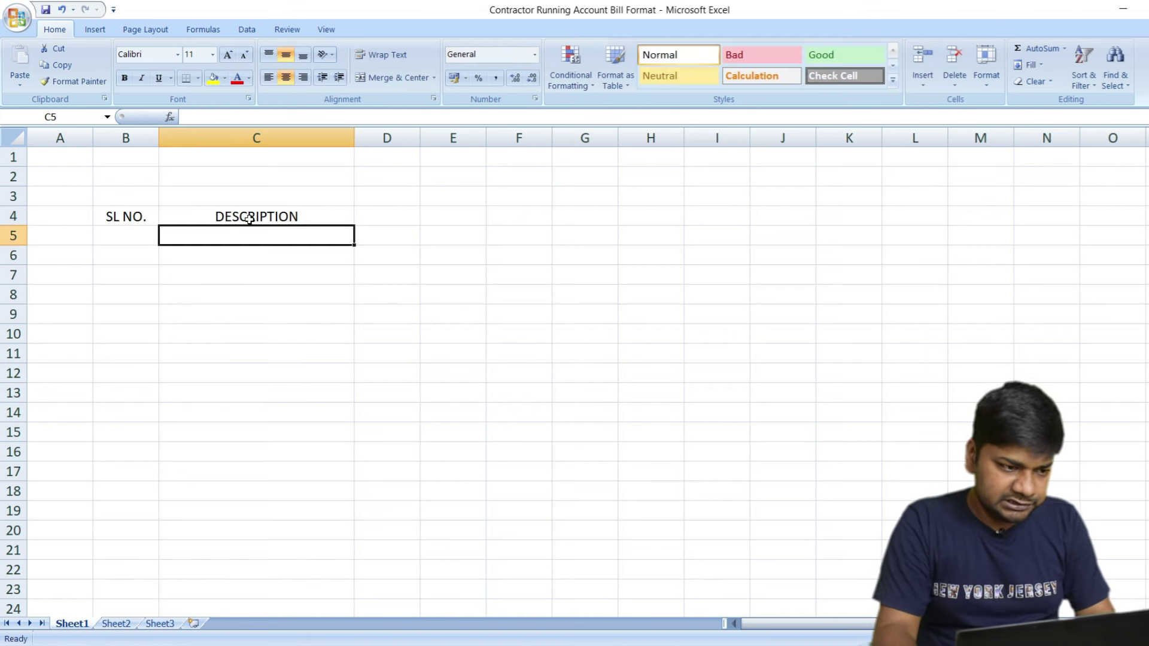
List the items Excavation, PCC and RCC in C5:C7.
{"action": "left_click", "coordinate": [242, 240]}
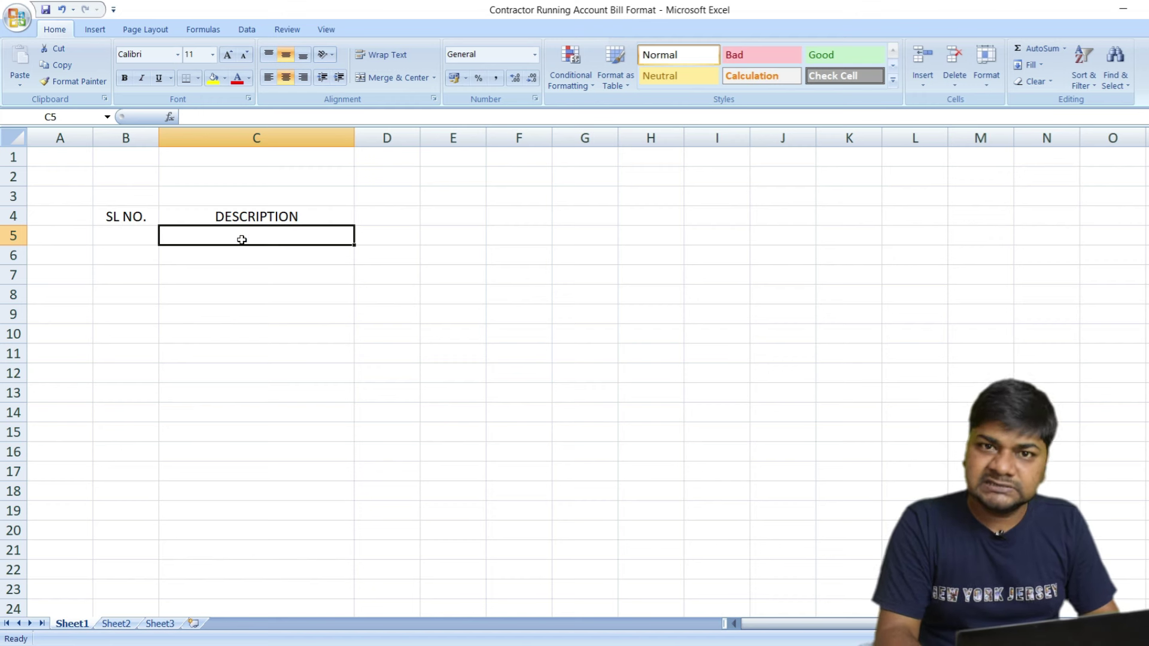
{"action": "type", "text": "eX"}
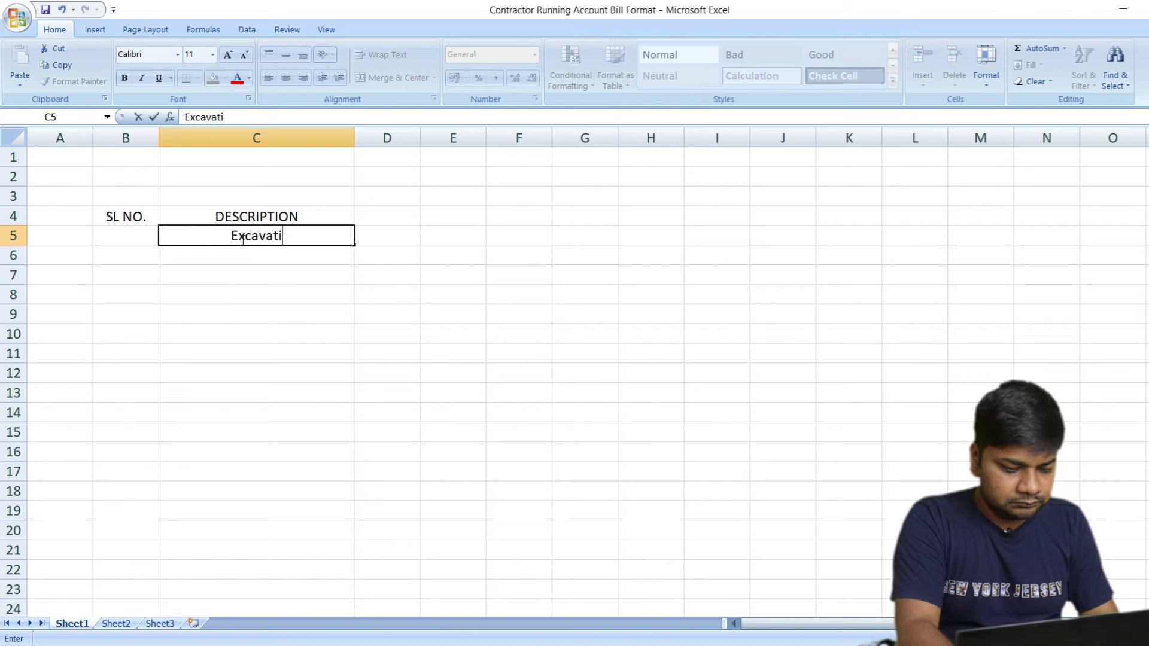
{"action": "key", "text": "Return"}
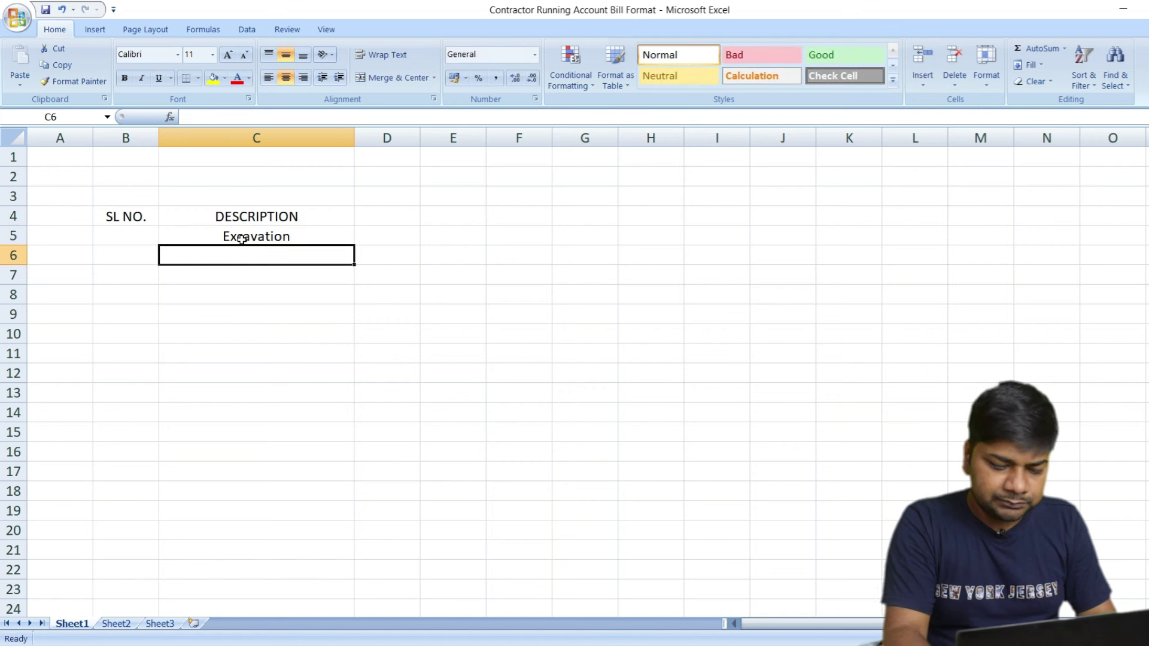
{"action": "type", "text": "PCC"}
{"action": "key", "text": "Return"}
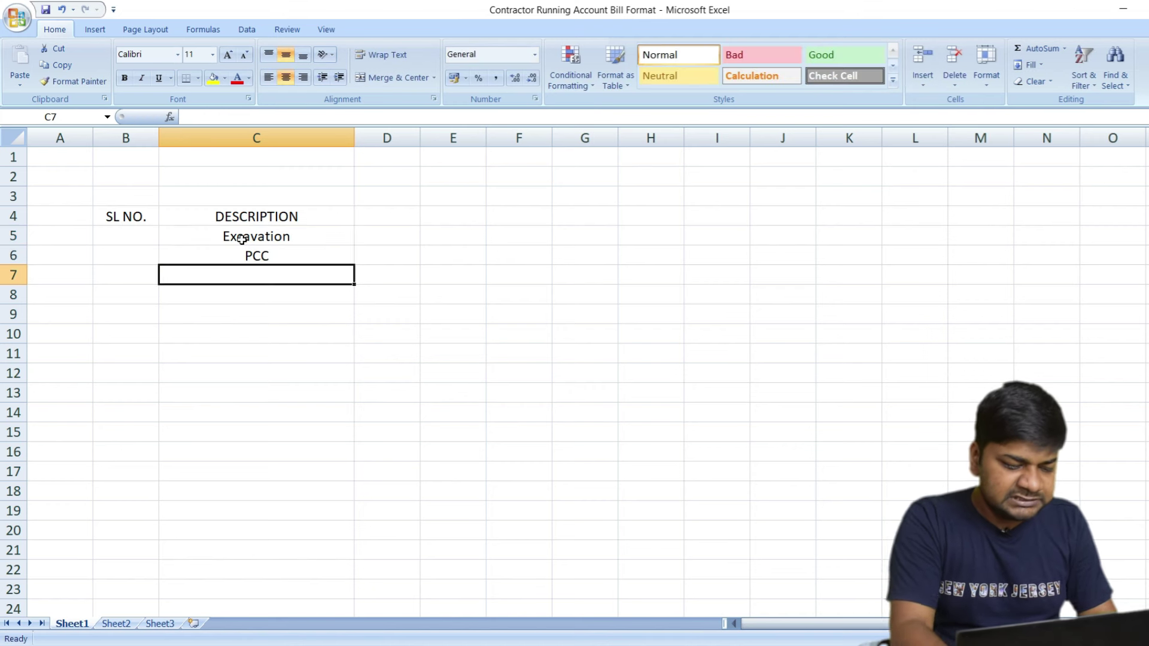
{"action": "type", "text": "RCC"}
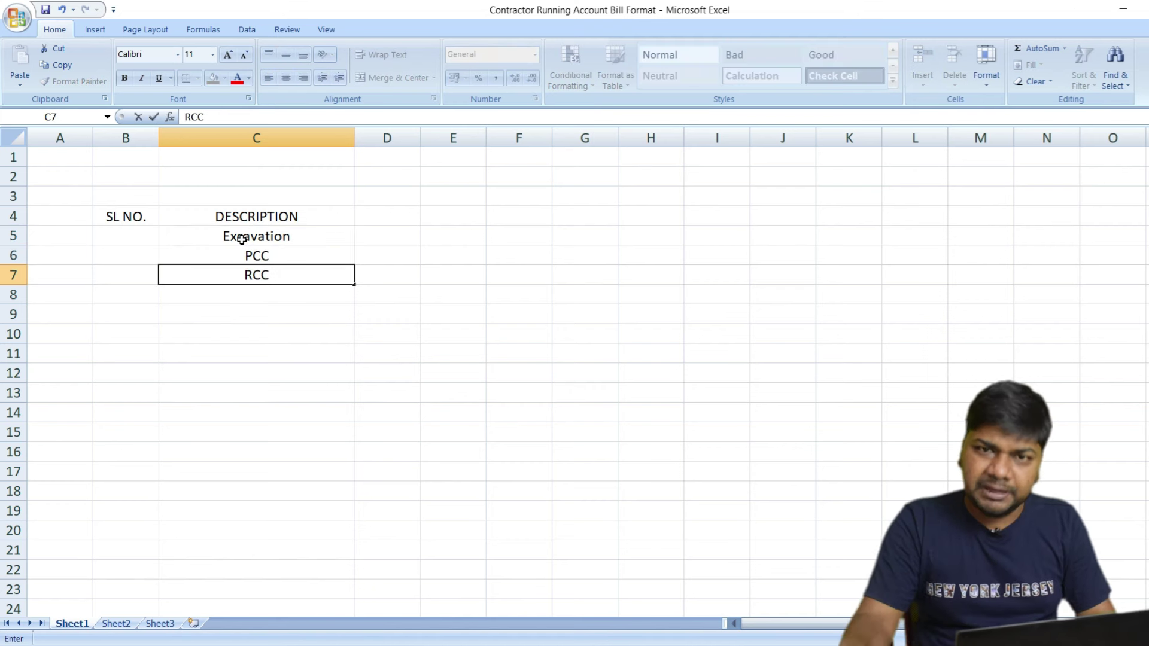
{"action": "left_click", "coordinate": [136, 236]}
Number the items 1, 2 and 3 in B5:B7.
{"action": "type", "text": "1 2"}
{"action": "key", "text": "Return"}
{"action": "type", "text": "3"}
{"action": "key", "text": "Return"}
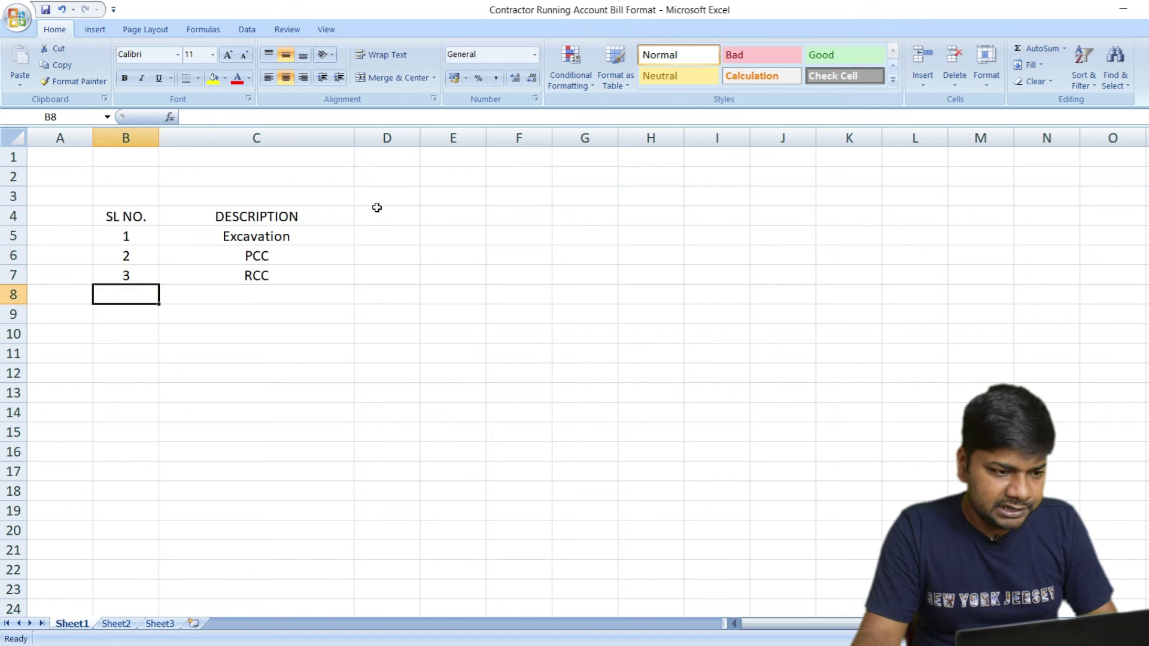
{"action": "left_click", "coordinate": [390, 209]}
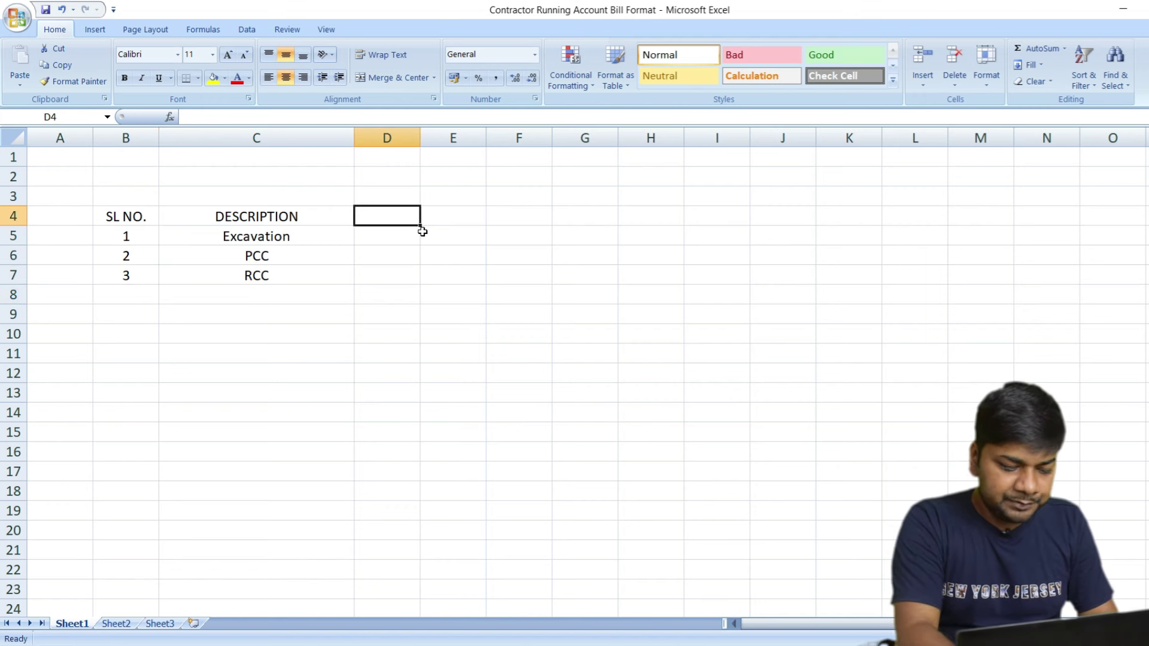
Add a UNT heading in D4 with units CFT, SFT and CUM for the three items.
{"action": "type", "text": "UO"}
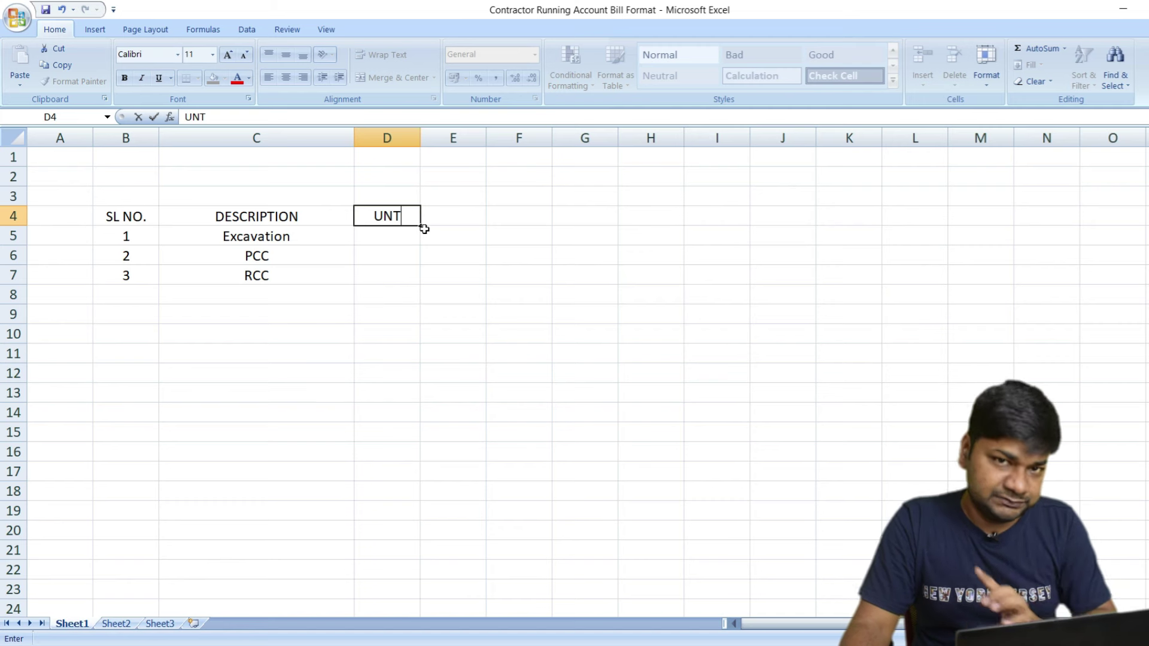
{"action": "left_click", "coordinate": [381, 233]}
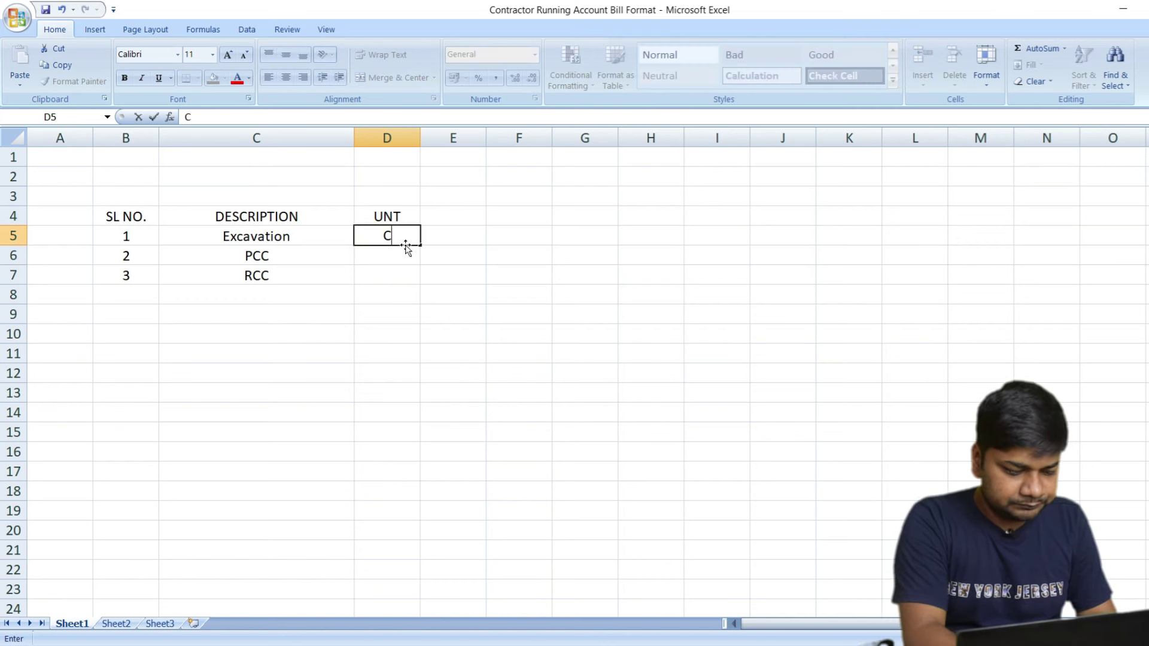
{"action": "key", "text": "Return"}
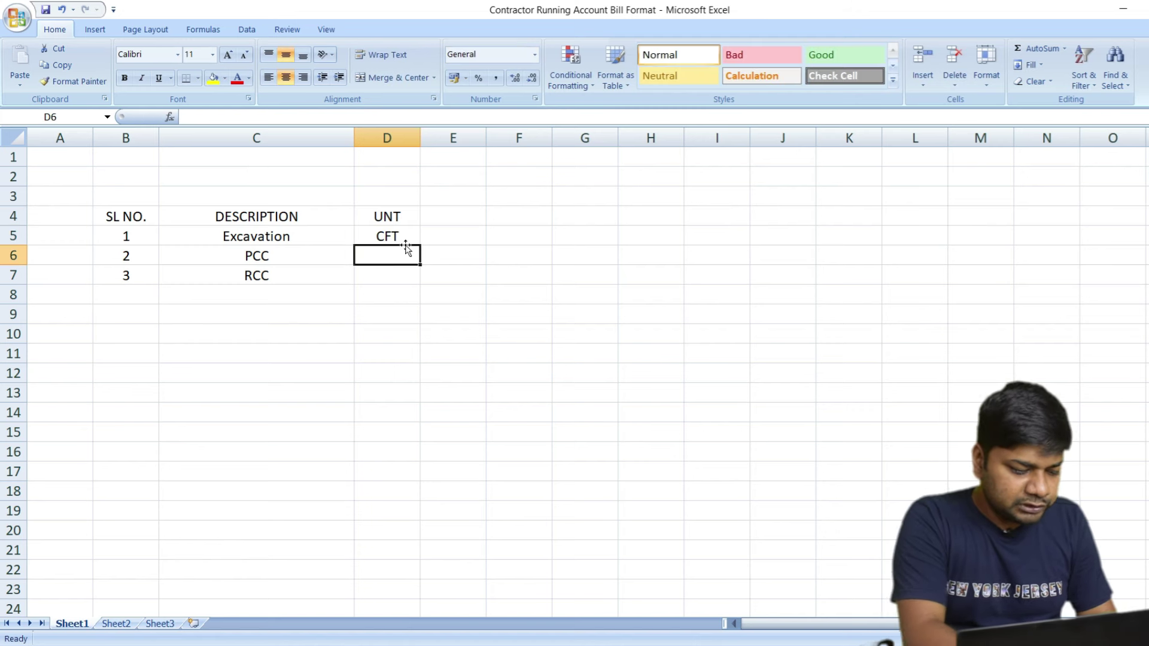
{"action": "type", "text": "SFT"}
{"action": "key", "text": "Return"}
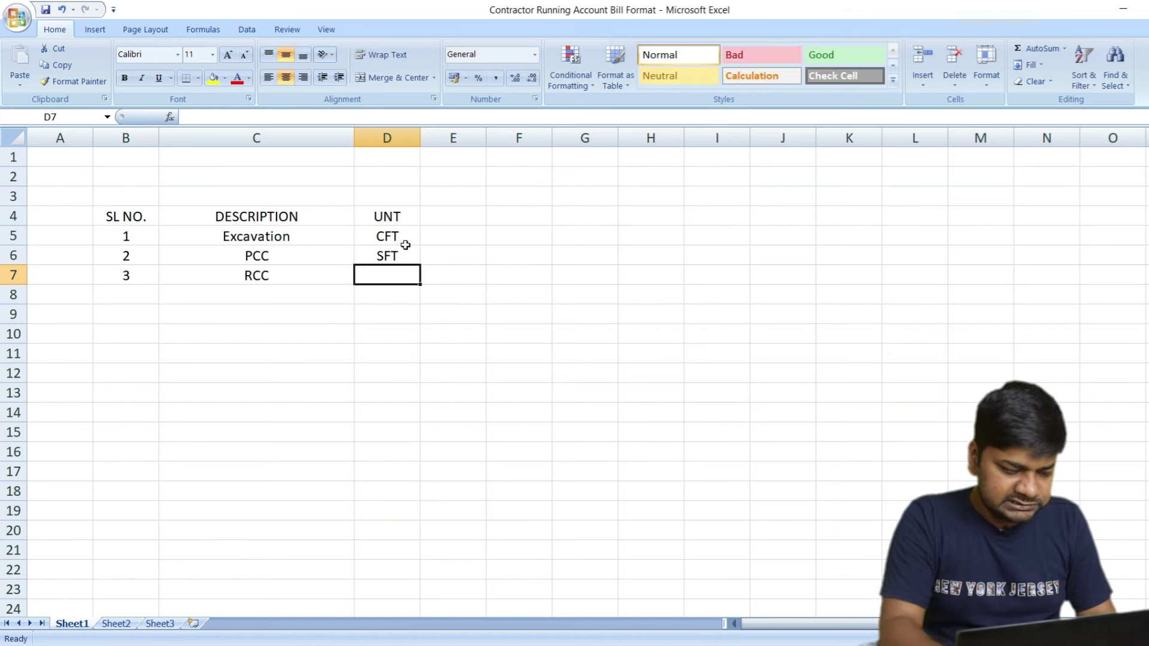
{"action": "type", "text": "CUM"}
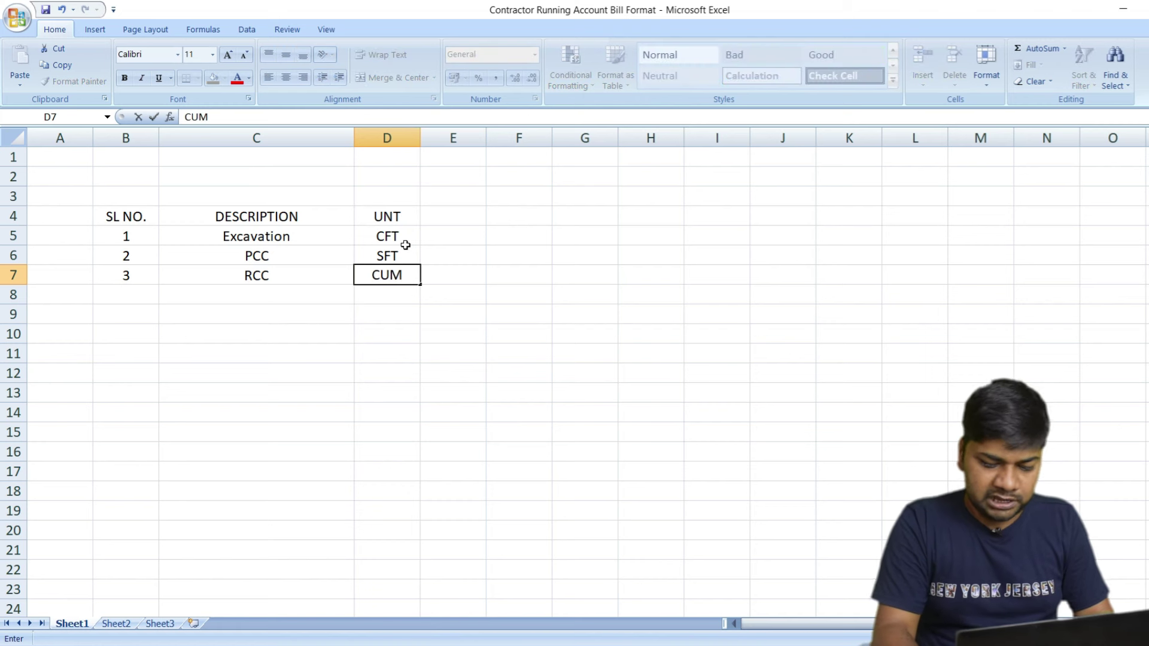
{"action": "key", "text": "Tab"}
Add a RATE heading in E4 and enter rate 5 for Excavation.
{"action": "key", "text": "Up"}
{"action": "key", "text": "Up"}
{"action": "key", "text": "Up"}
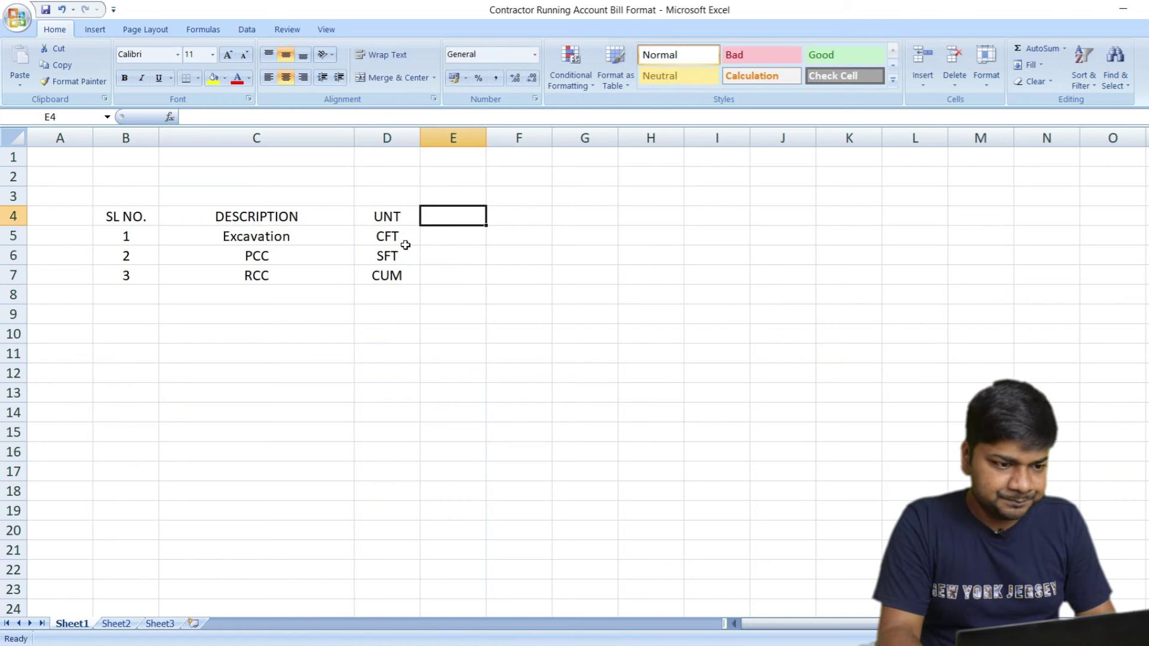
{"action": "type", "text": "RAT"}
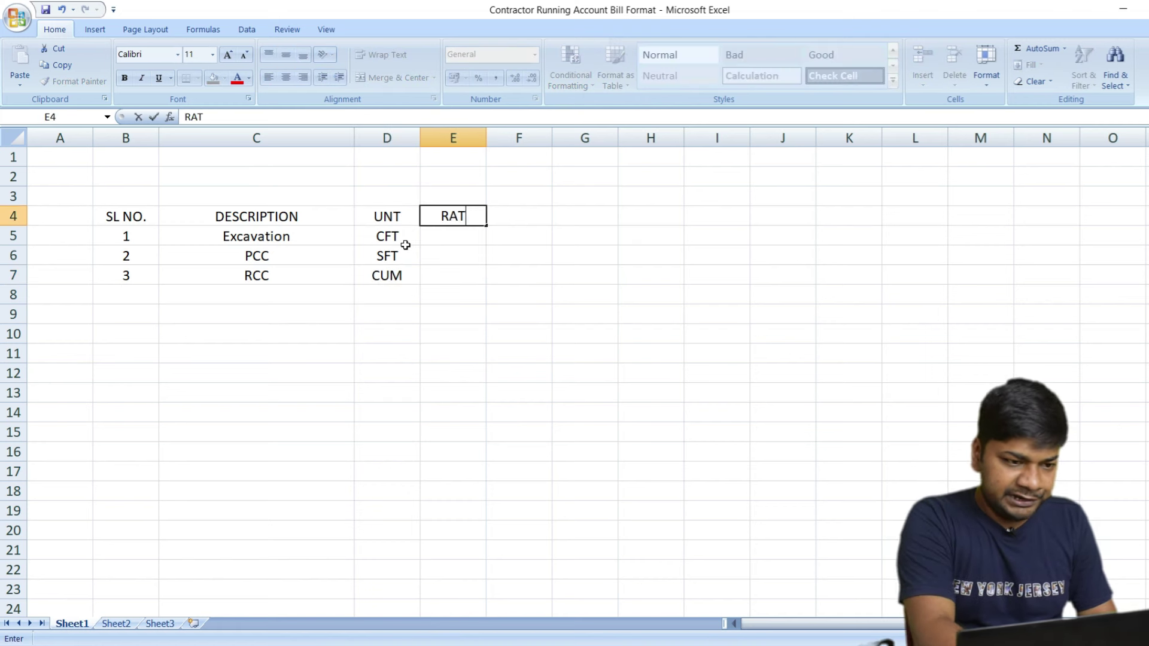
{"action": "type", "text": "E"}
{"action": "key", "text": "Return"}
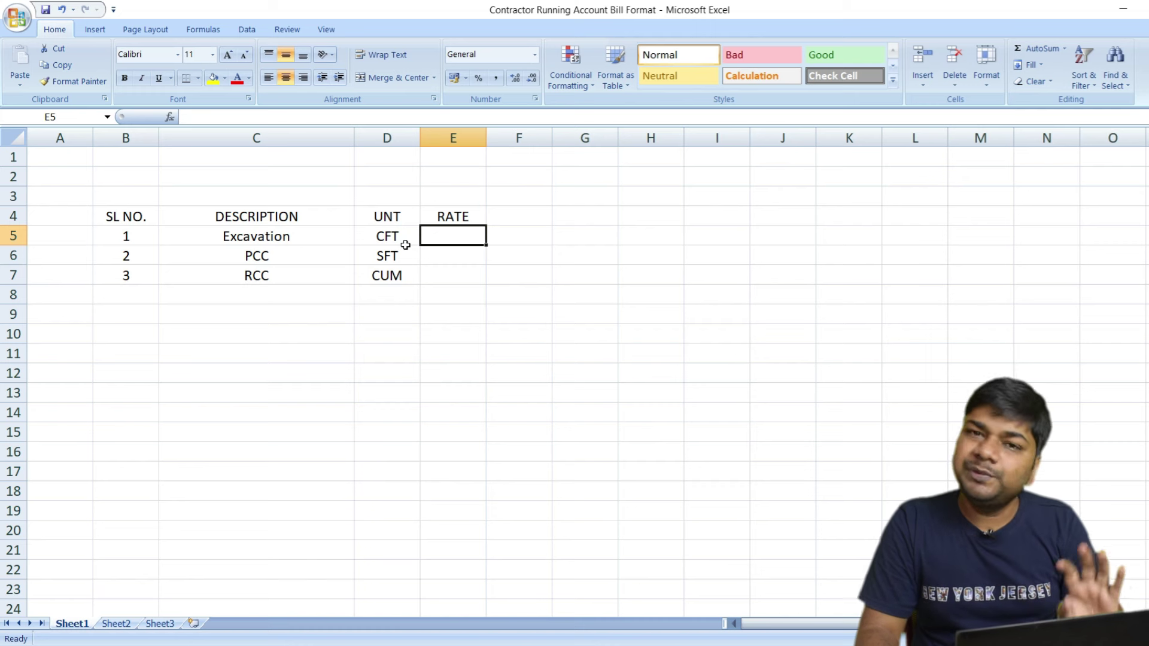
{"action": "key", "text": "Down"}
{"action": "key", "text": "Down"}
{"action": "key", "text": "Down"}
{"action": "left_click", "coordinate": [449, 236]}
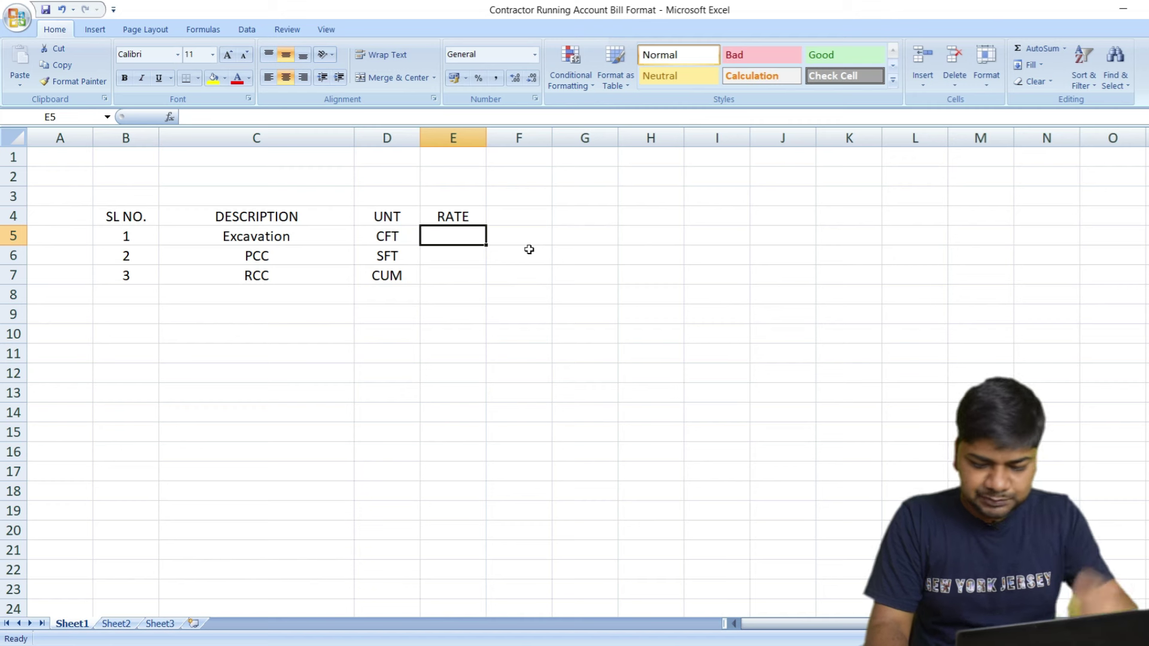
{"action": "type", "text": "5"}
{"action": "key", "text": "Return"}
Enter rates 10 for PCC and 15 for RCC in E6:E7.
{"action": "type", "text": "10"}
{"action": "key", "text": "Return"}
{"action": "type", "text": "15"}
{"action": "left_click", "coordinate": [555, 276]}
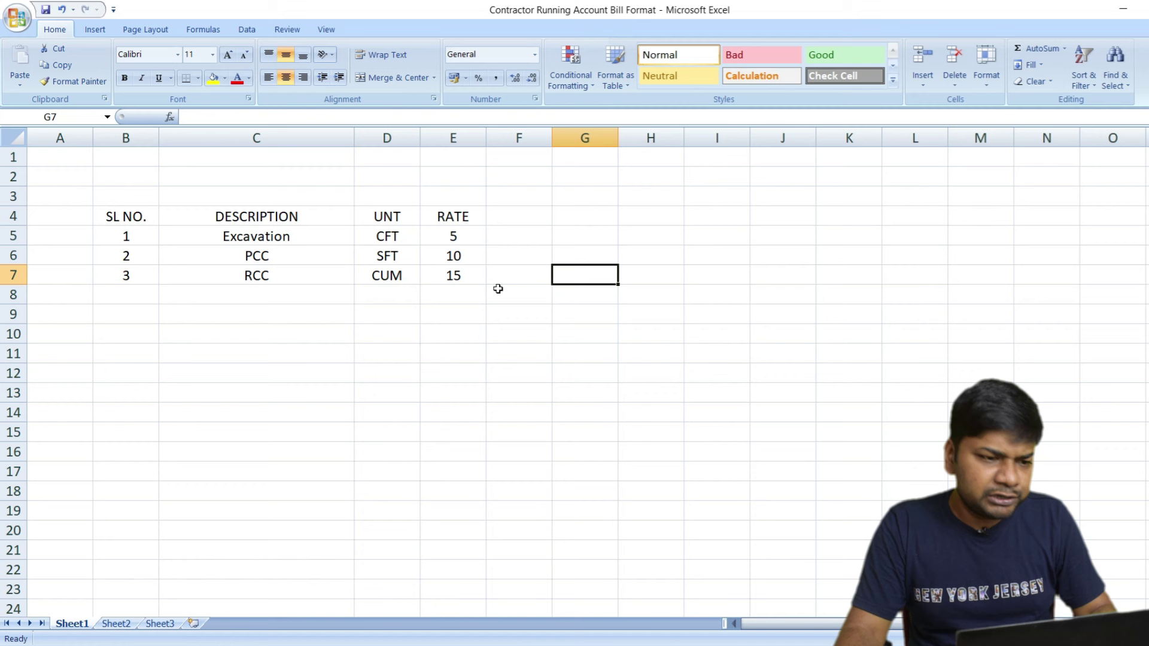
{"action": "left_click", "coordinate": [477, 333]}
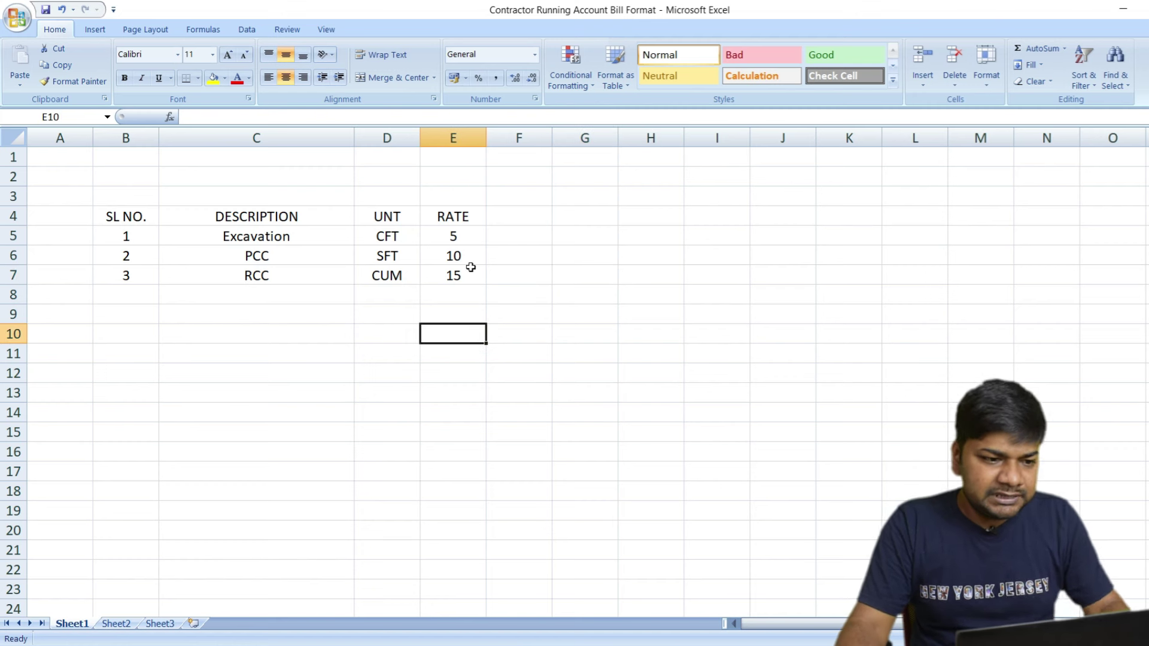
{"action": "left_click", "coordinate": [557, 254]}
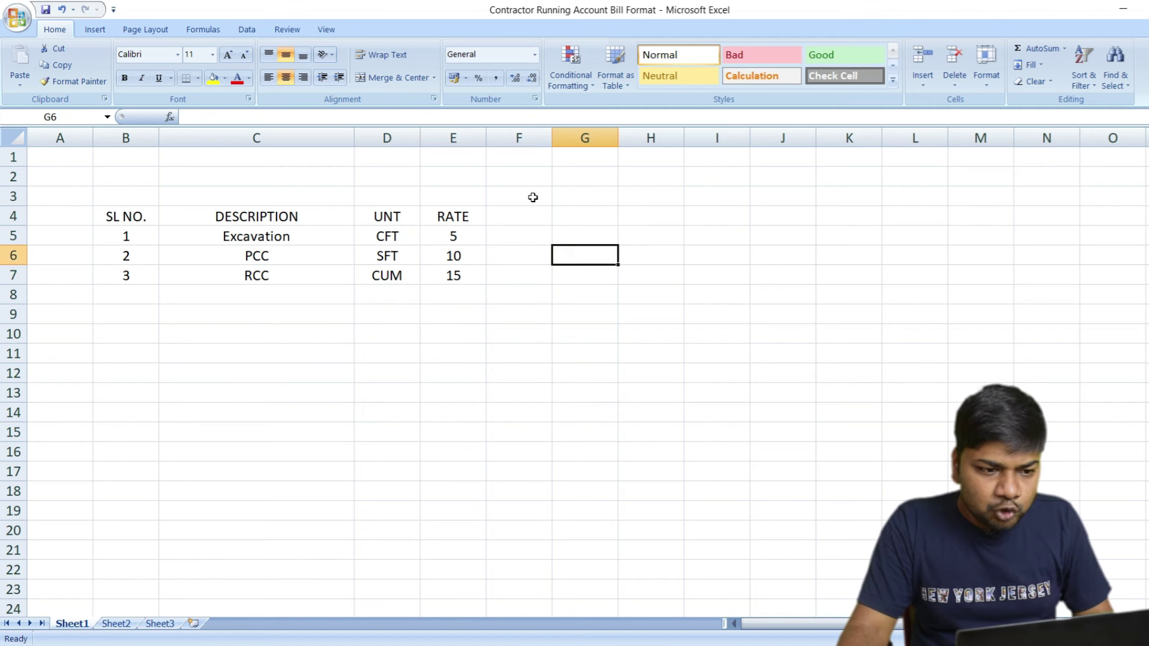
{"action": "left_click", "coordinate": [532, 196]}
{"action": "left_click", "coordinate": [590, 222]}
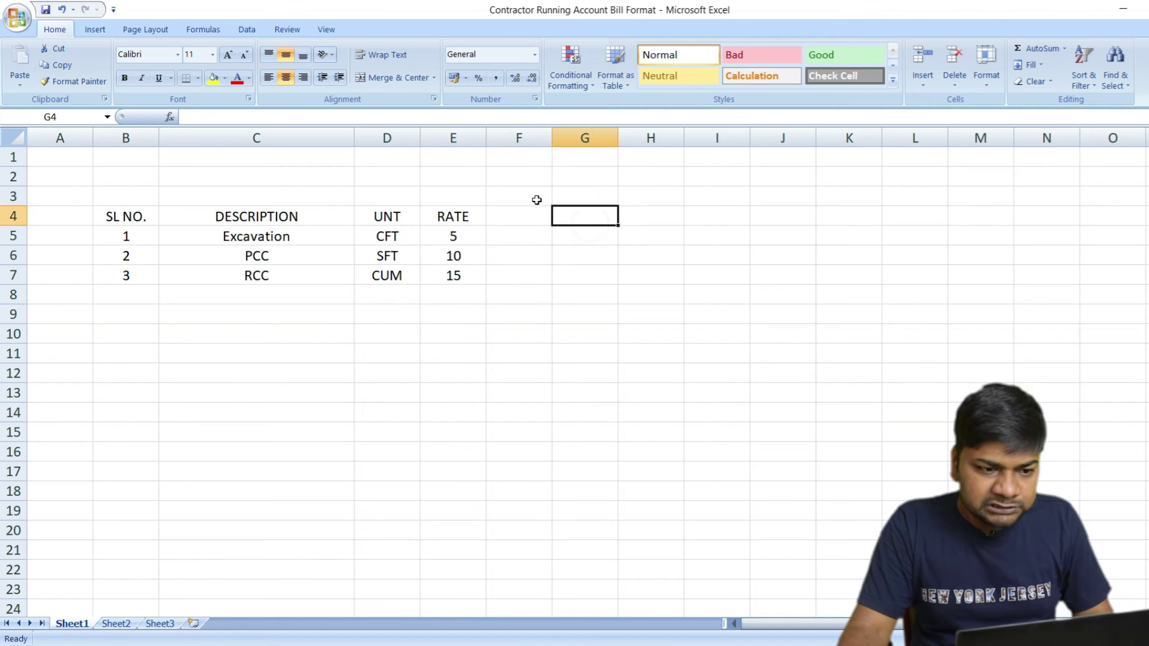
Merge and centre F3:G3 with the heading UPTO THIS BILL.
{"action": "left_click_drag", "start_coordinate": [536, 198], "coordinate": [575, 193]}
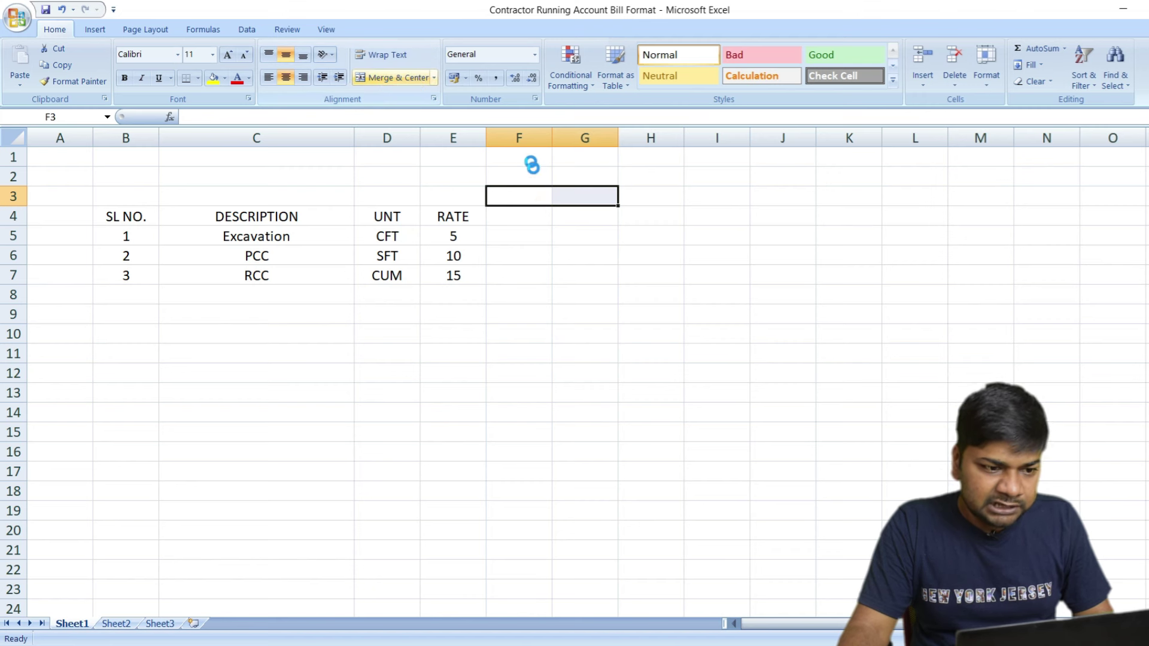
{"action": "key", "text": "alt+h"}
{"action": "key", "text": "m"}
{"action": "key", "text": "c"}
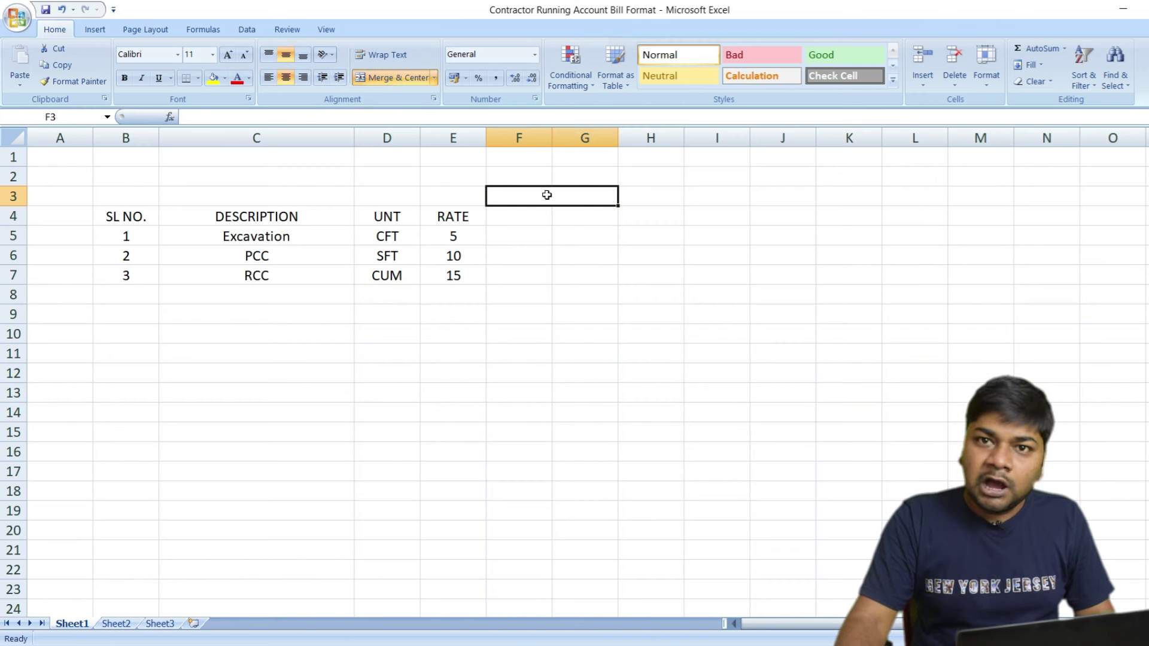
{"action": "type", "text": "U"}
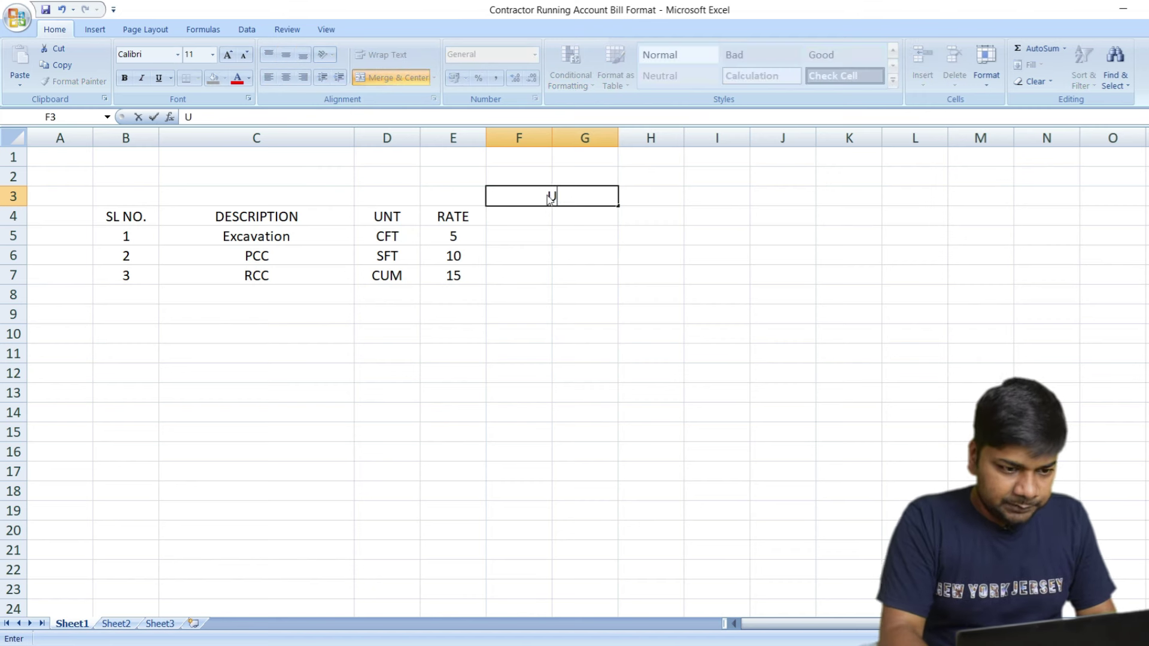
{"action": "type", "text": "PTO THIS BILL"}
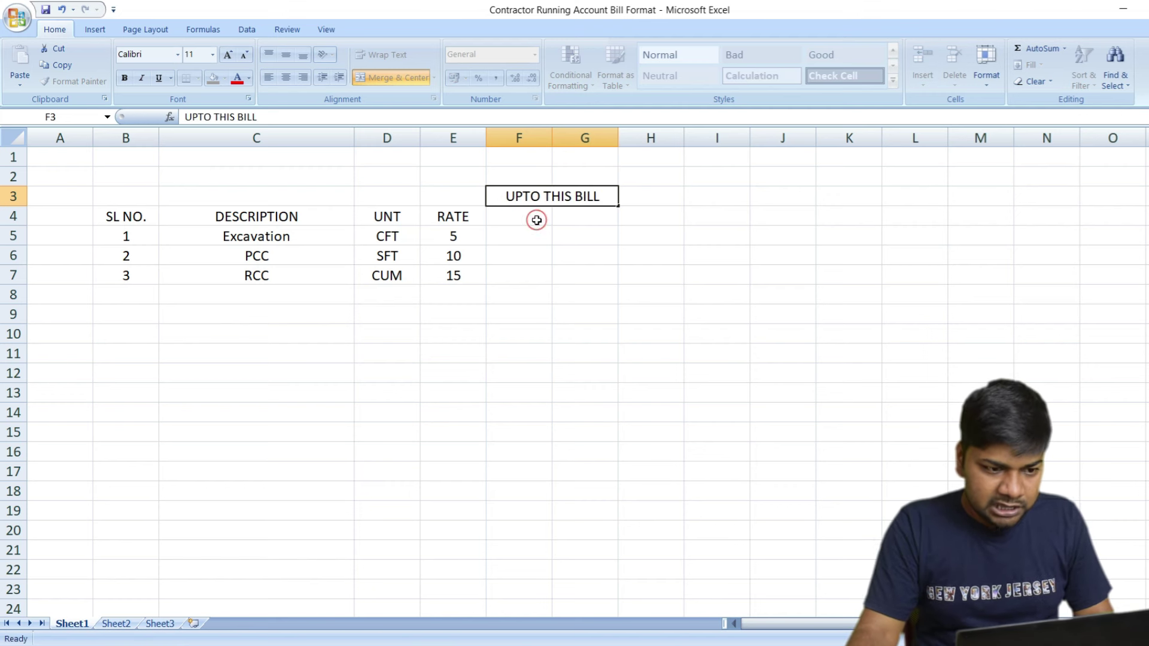
Add sub-headings QTY in F4 and AMOUNT in G4.
{"action": "left_click", "coordinate": [536, 220]}
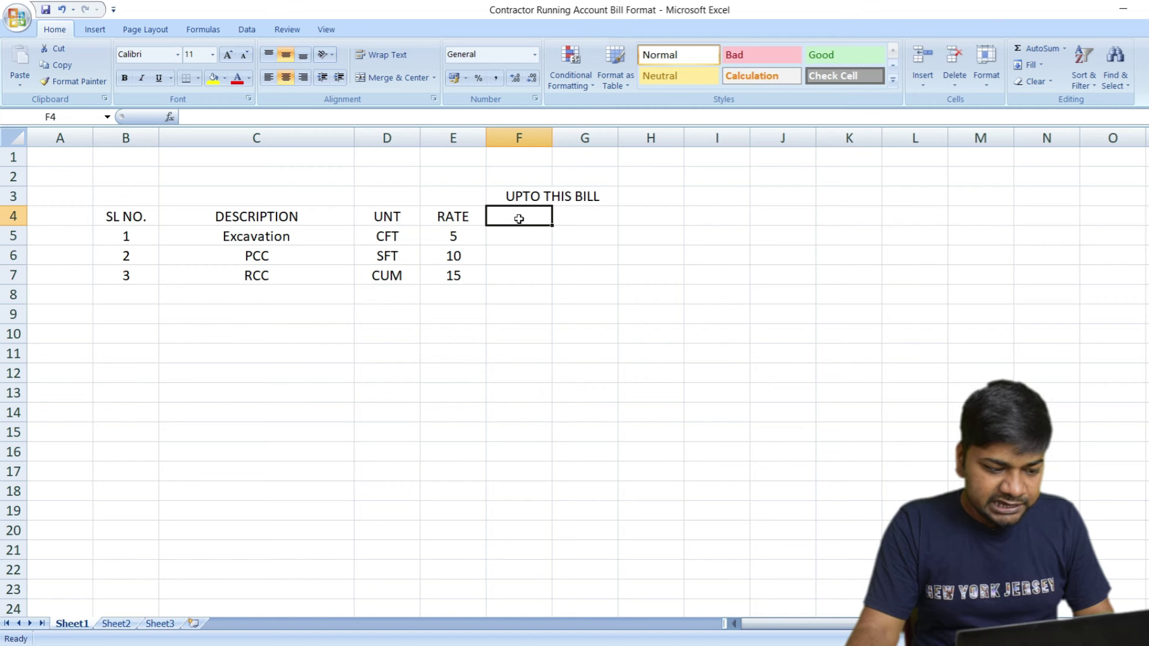
{"action": "type", "text": "QTY"}
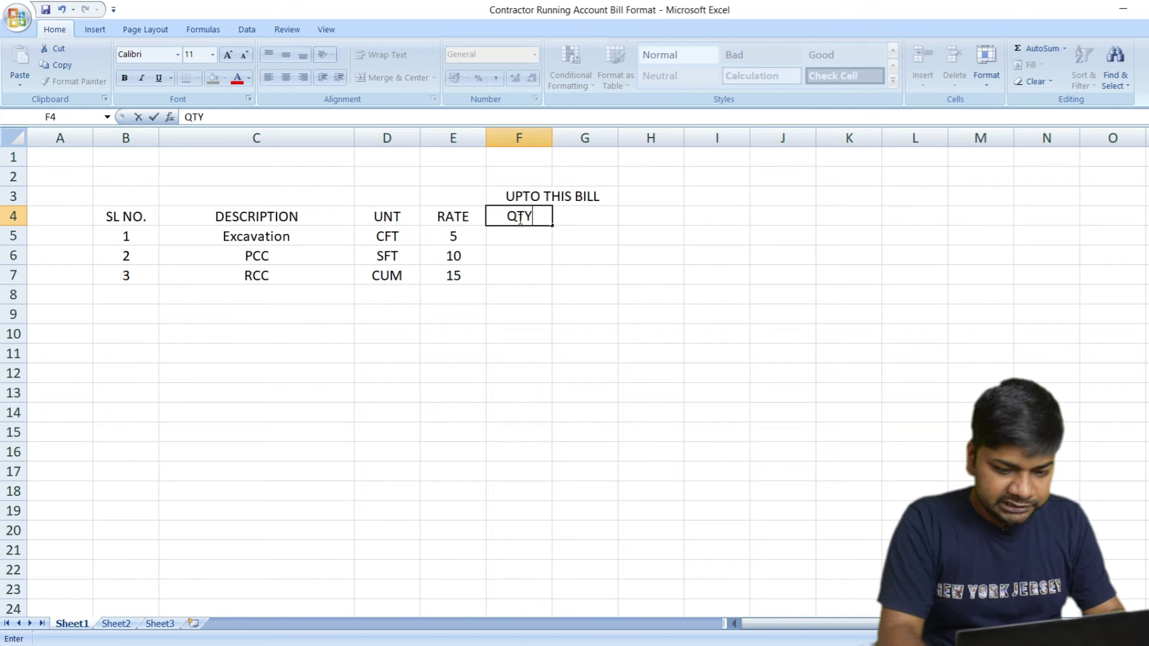
{"action": "key", "text": "Tab"}
{"action": "type", "text": "A"}
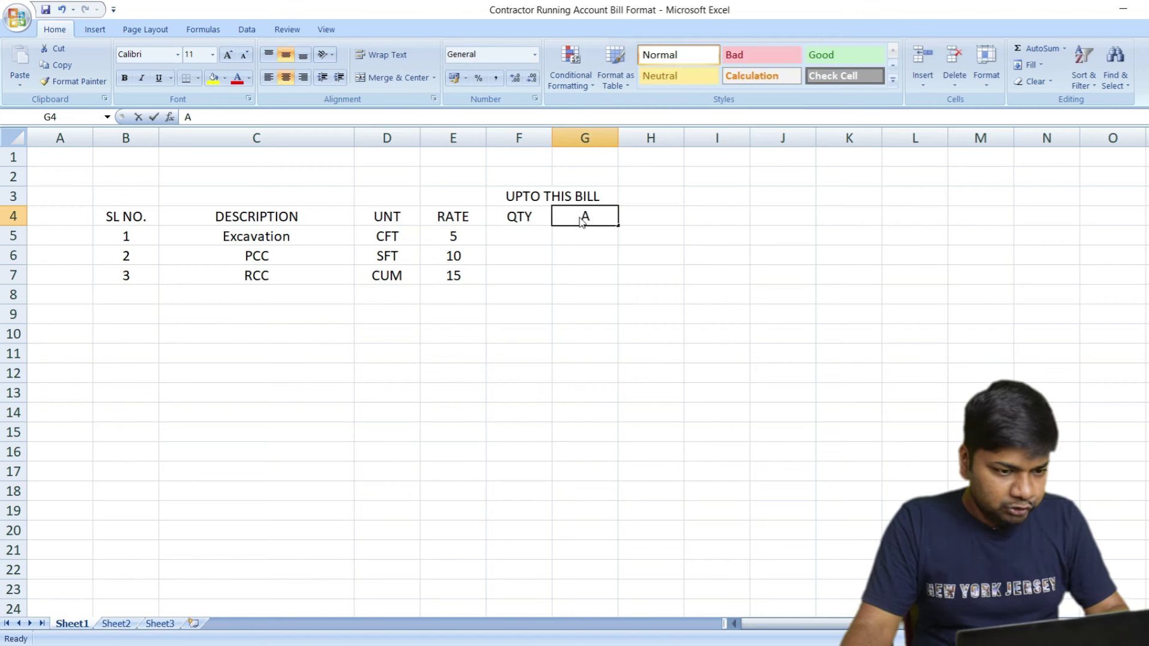
{"action": "type", "text": "MOUNT"}
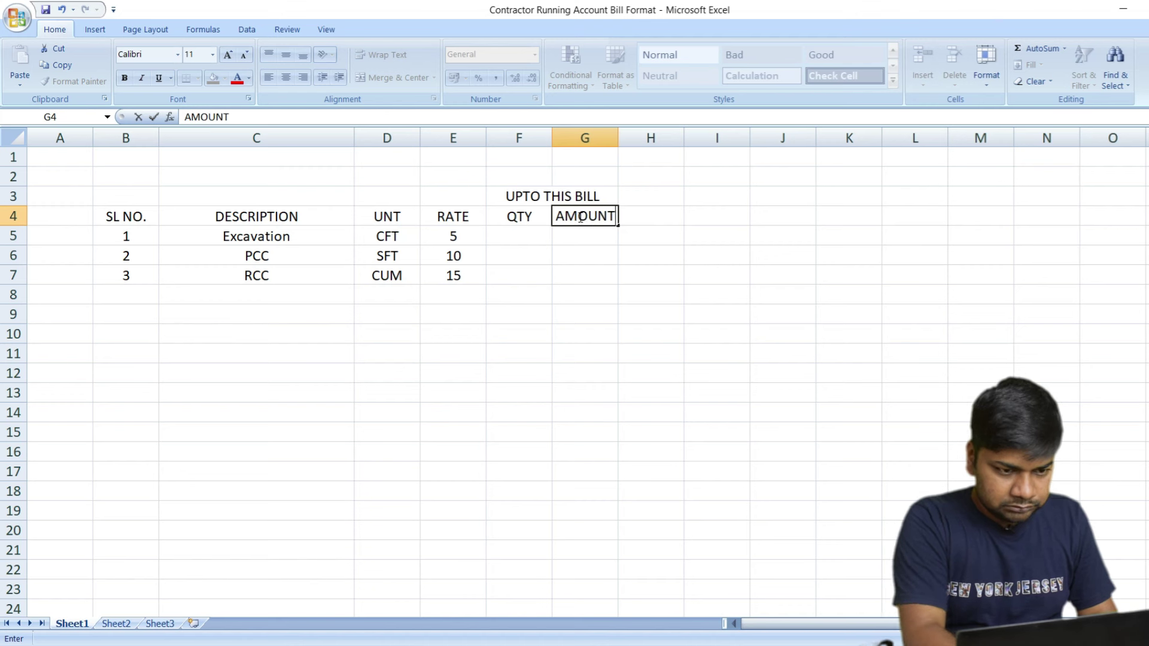
{"action": "key", "text": "Return"}
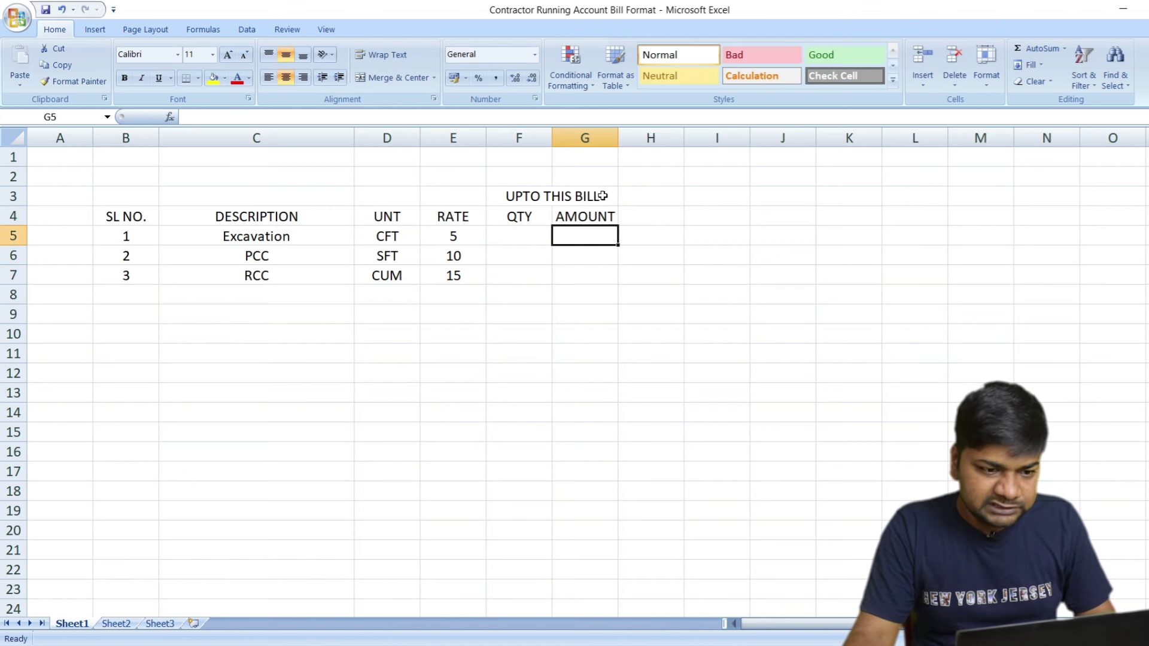
{"action": "left_click_drag", "start_coordinate": [659, 197], "coordinate": [703, 200]}
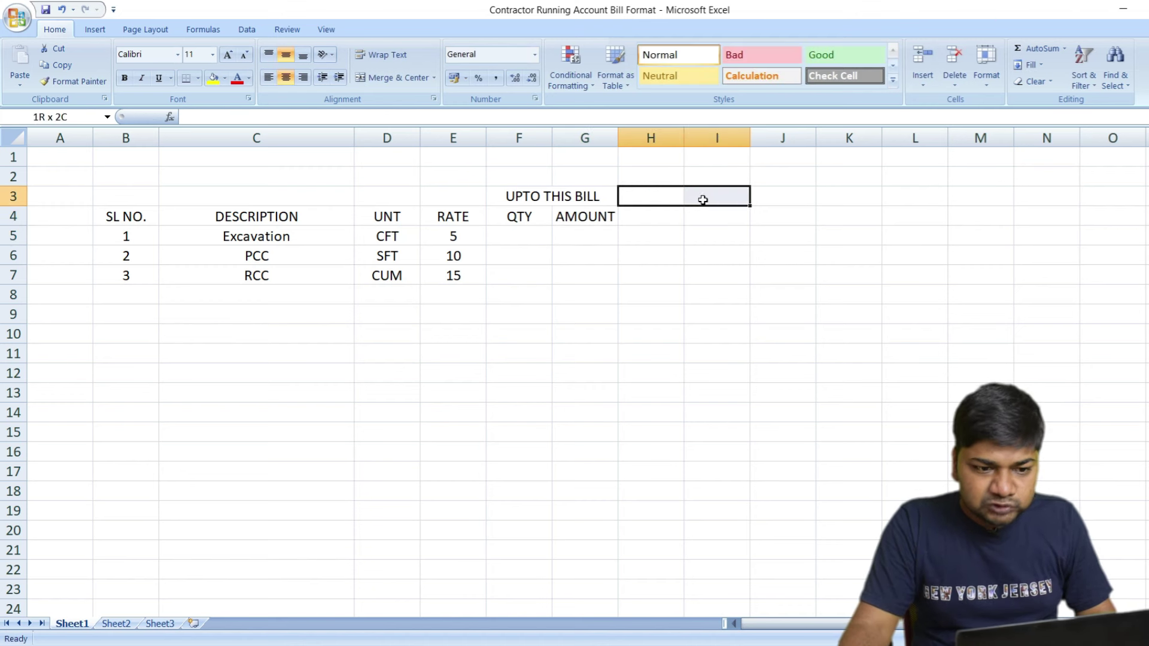
Merge H3:I3 as UPTO PREVIOUS BILL and copy QTY and AMOUNT sub-headings beneath it.
{"action": "left_click", "coordinate": [397, 78]}
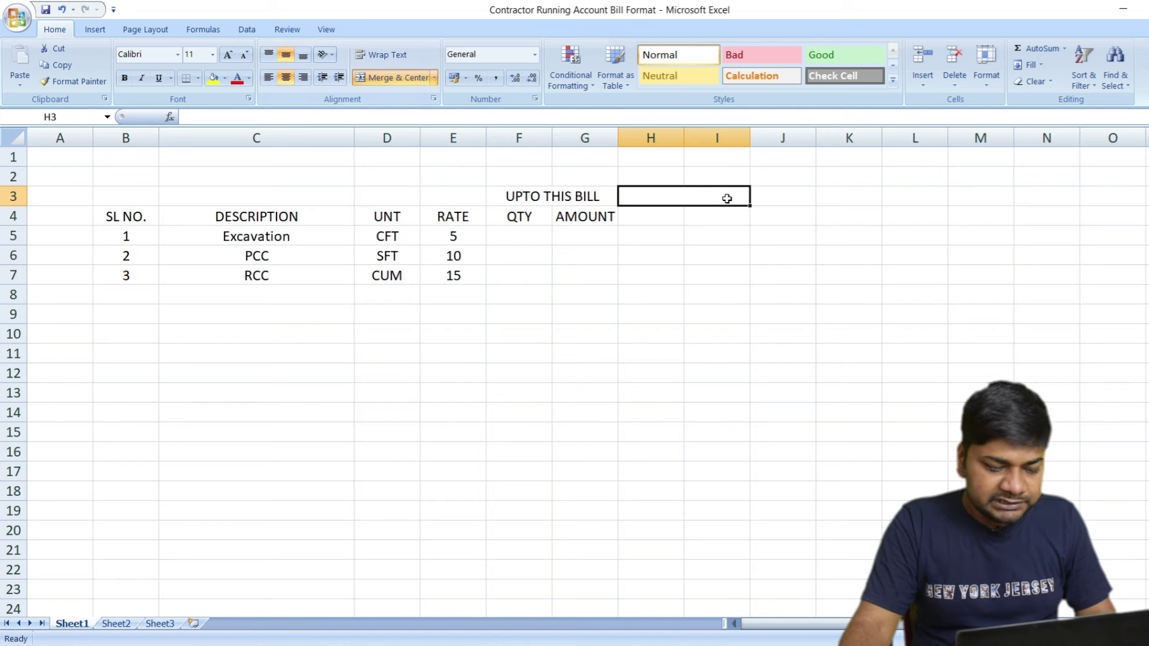
{"action": "type", "text": "UPT"}
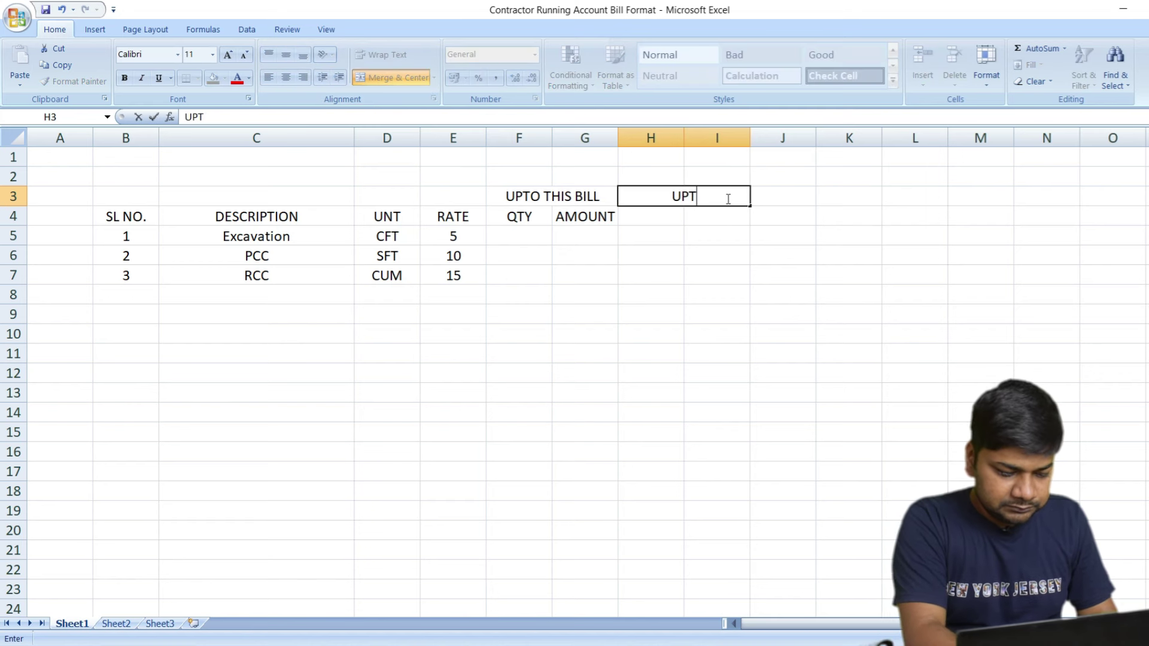
{"action": "type", "text": "O PREVIOUS BILL"}
{"action": "left_click", "coordinate": [803, 215]}
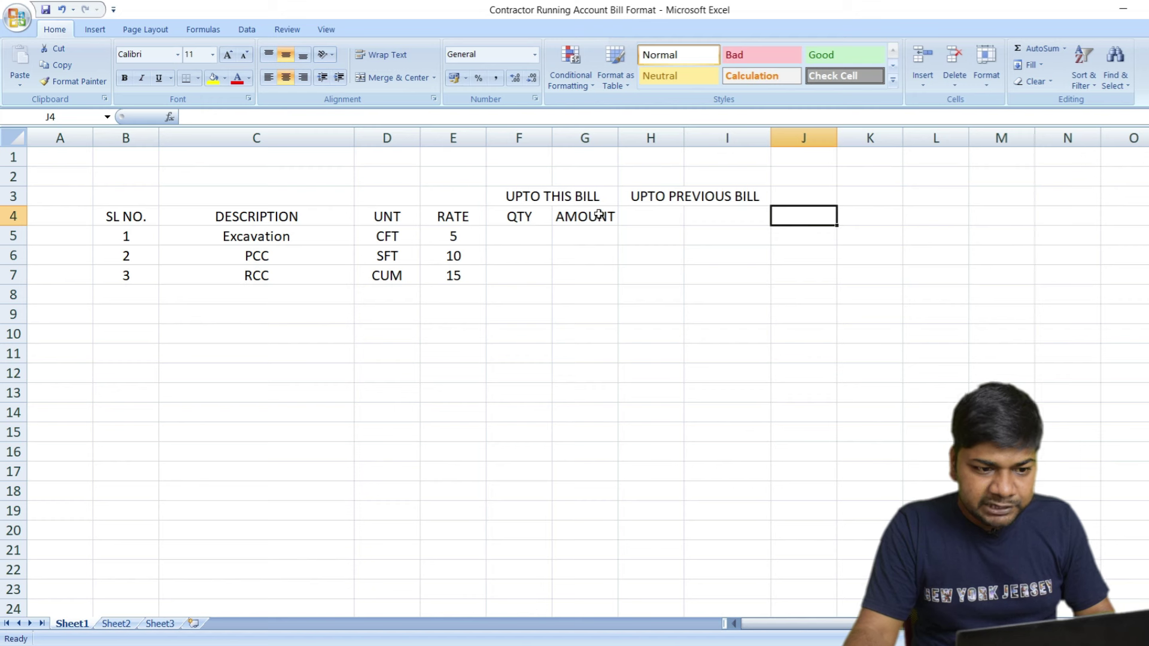
{"action": "left_click_drag", "start_coordinate": [539, 223], "coordinate": [574, 216]}
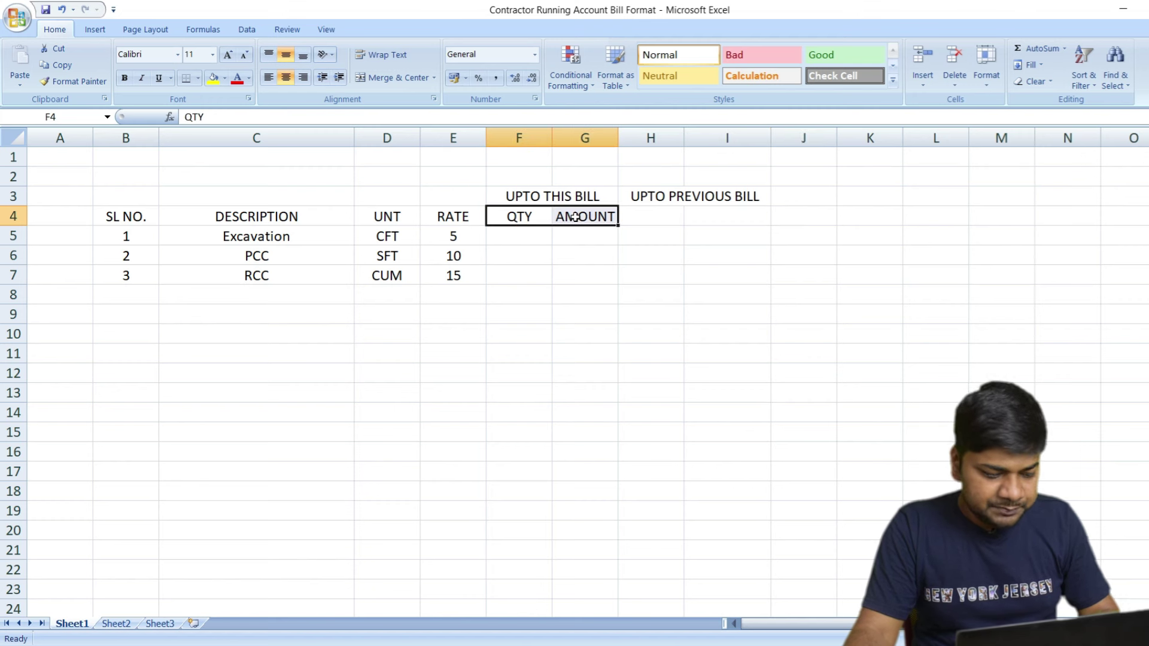
{"action": "key", "text": "ctrl+c"}
{"action": "left_click", "coordinate": [661, 216]}
{"action": "key", "text": "ctrl+v"}
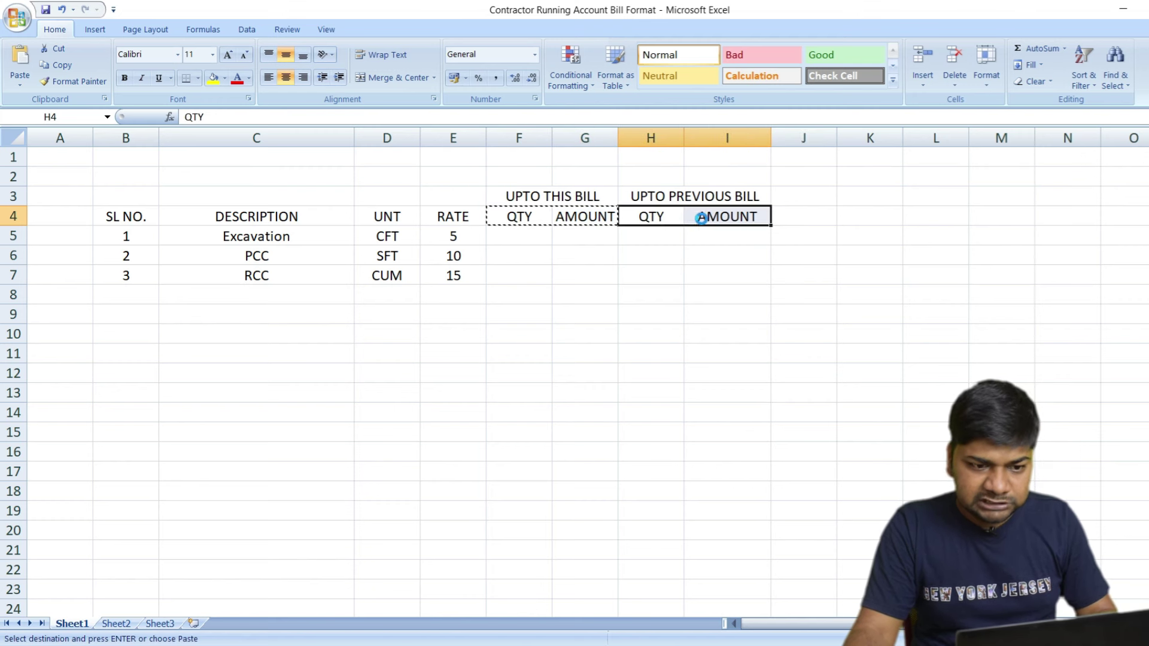
{"action": "key", "text": "Escape"}
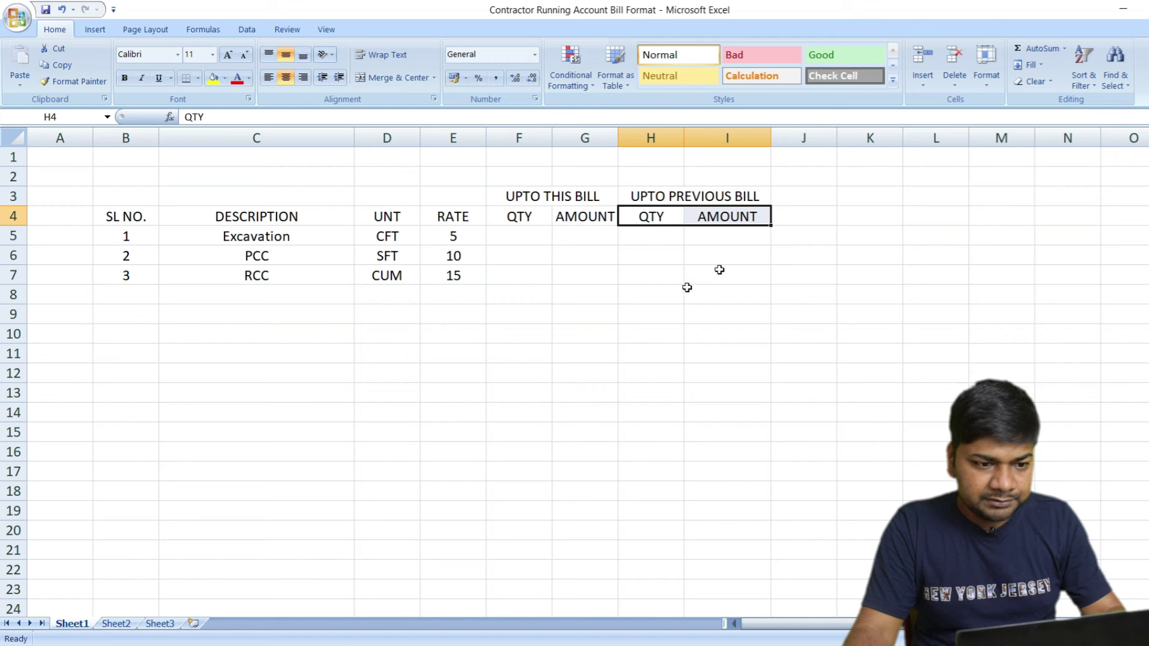
Merge J3:K3 as THIS BILL with QTY and AMOUNT sub-headings in J4:K4.
{"action": "left_click_drag", "start_coordinate": [805, 196], "coordinate": [852, 197]}
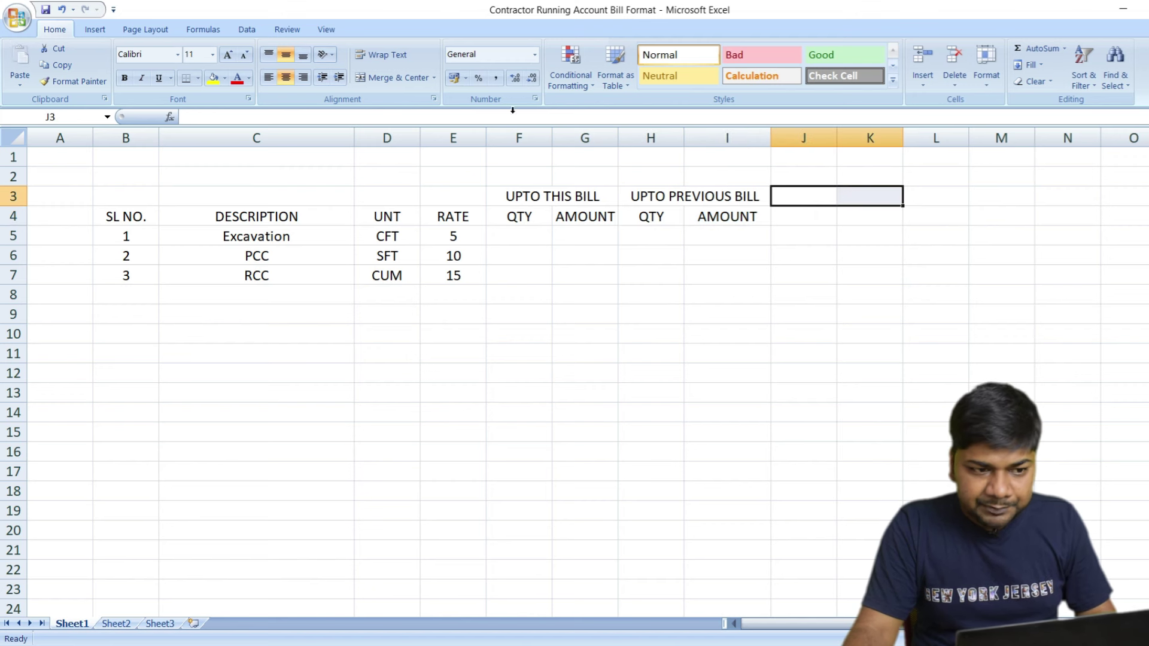
{"action": "left_click", "coordinate": [392, 77]}
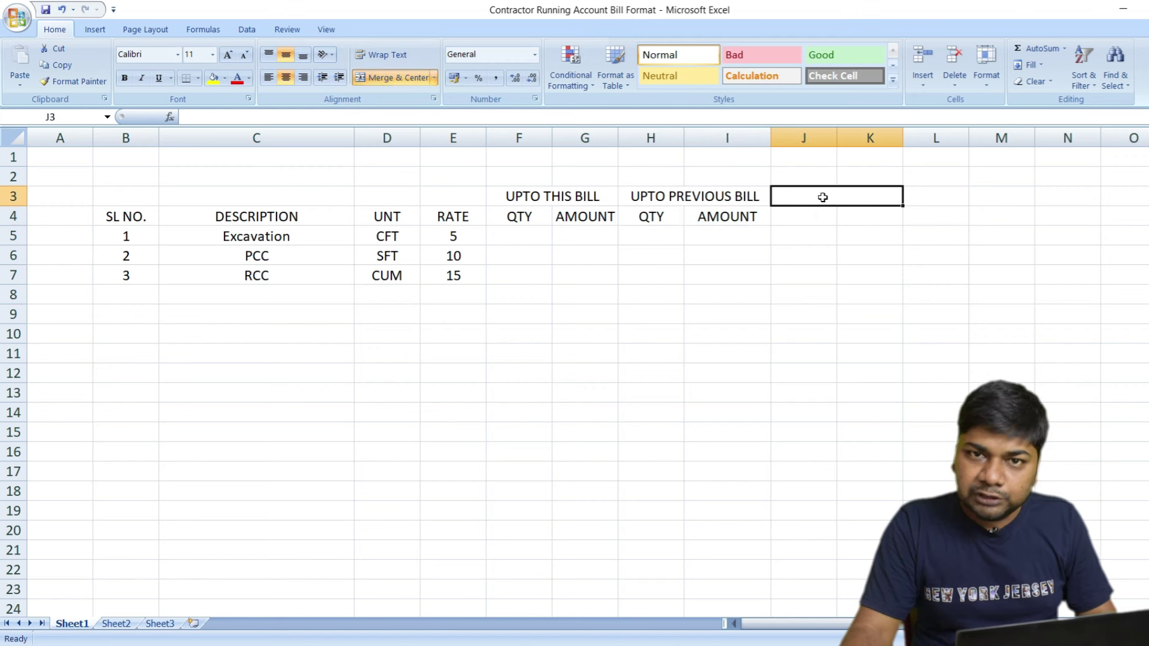
{"action": "type", "text": "THIS BILL"}
{"action": "key", "text": "Return"}
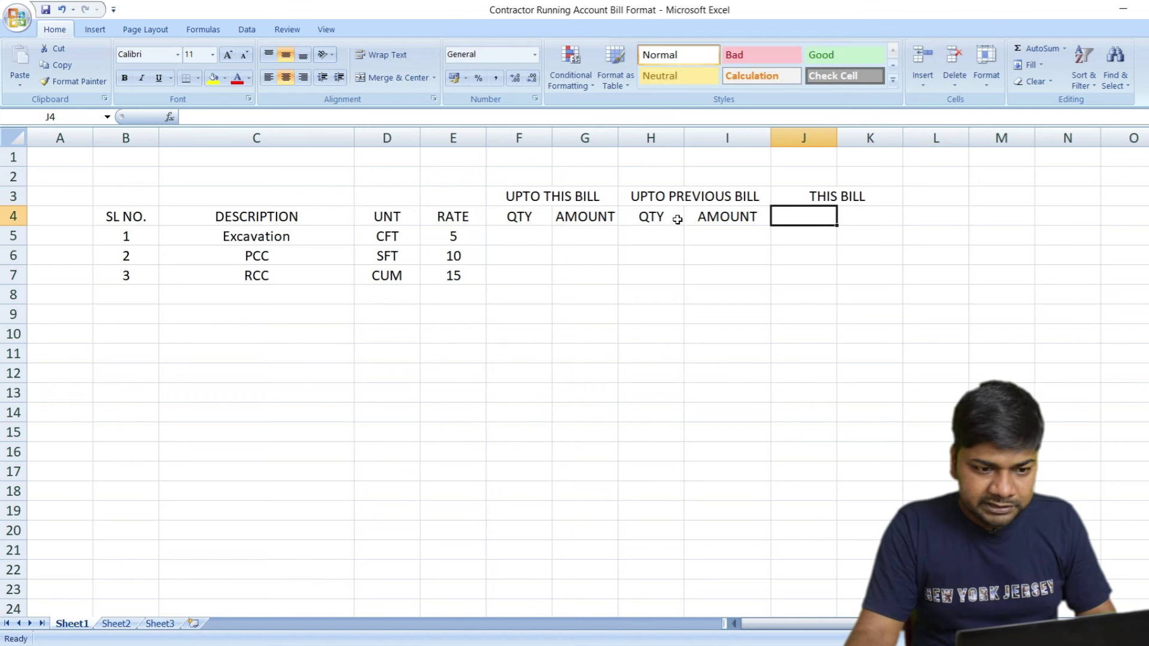
{"action": "left_click_drag", "start_coordinate": [677, 220], "coordinate": [727, 218]}
{"action": "key", "text": "ctrl+c"}
{"action": "left_click", "coordinate": [804, 213]}
{"action": "key", "text": "ctrl+v"}
{"action": "key", "text": "Escape"}
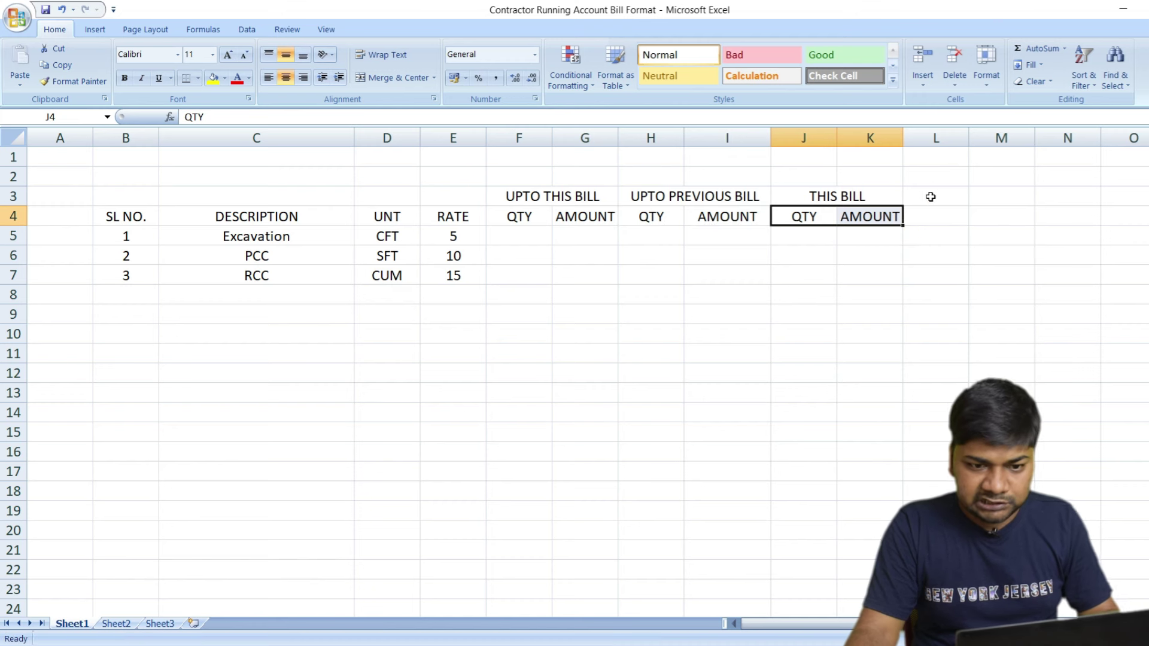
Add a REMARKS heading in L3.
{"action": "left_click", "coordinate": [934, 196]}
{"action": "type", "text": "REMARKS"}
{"action": "left_click", "coordinate": [984, 255]}
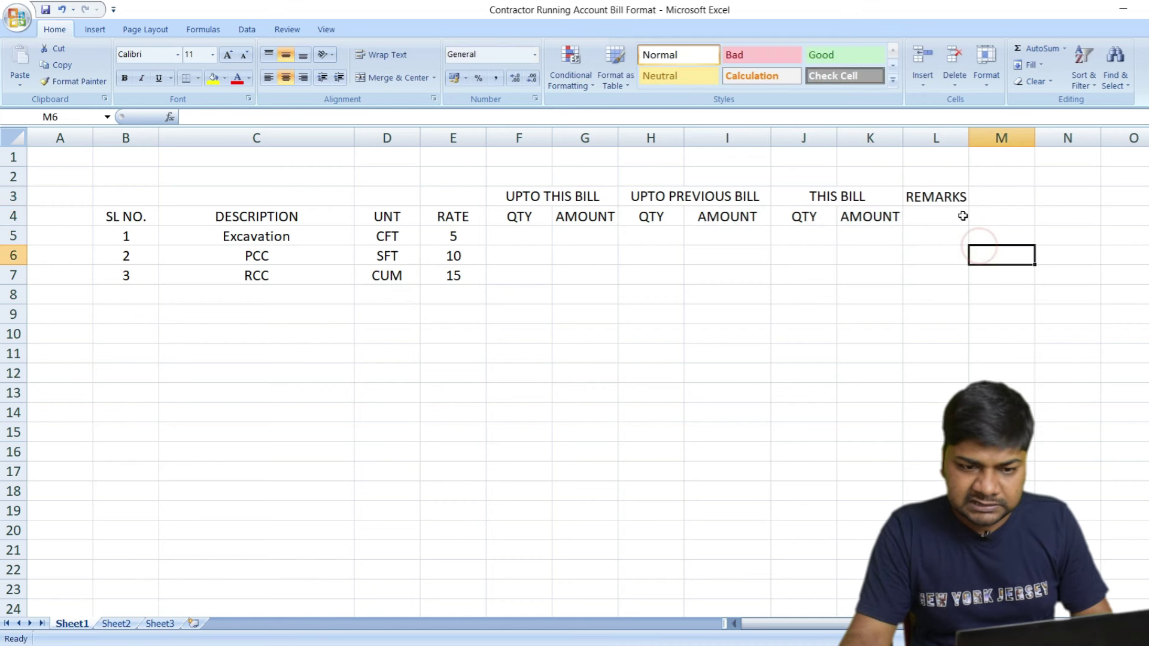
Widen column L and merge the SL NO., DESCRIPTION, UNT and RATE headers across rows 3–4.
{"action": "left_click_drag", "start_coordinate": [970, 138], "coordinate": [1000, 139]}
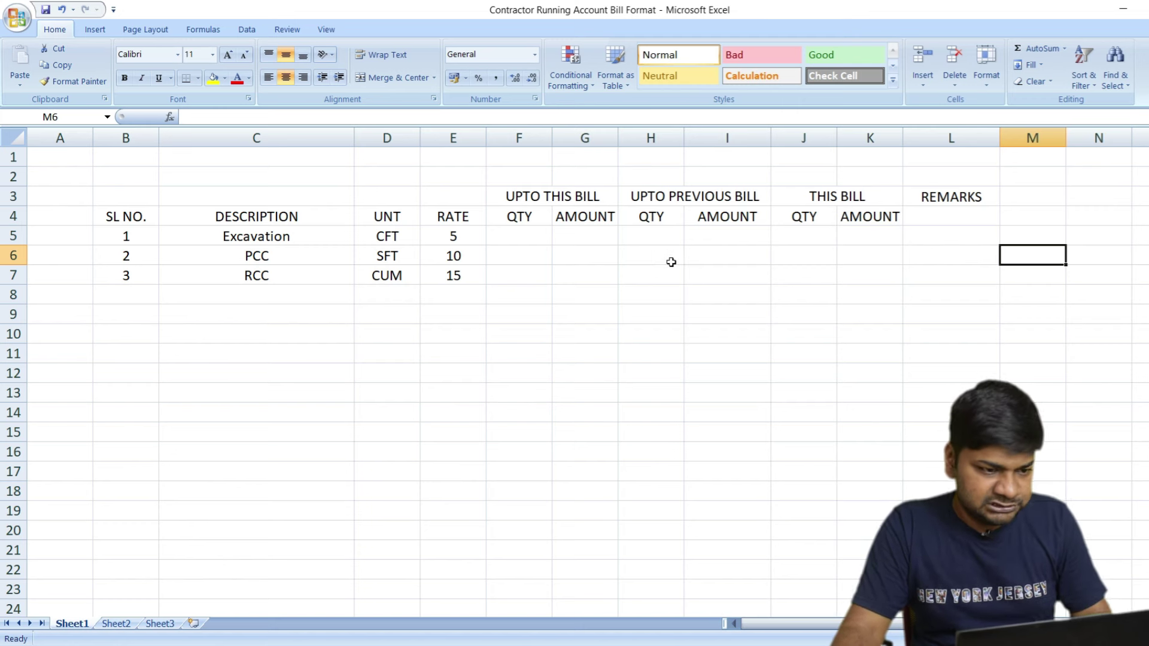
{"action": "left_click", "coordinate": [518, 236]}
{"action": "left_click_drag", "start_coordinate": [458, 196], "coordinate": [318, 199]}
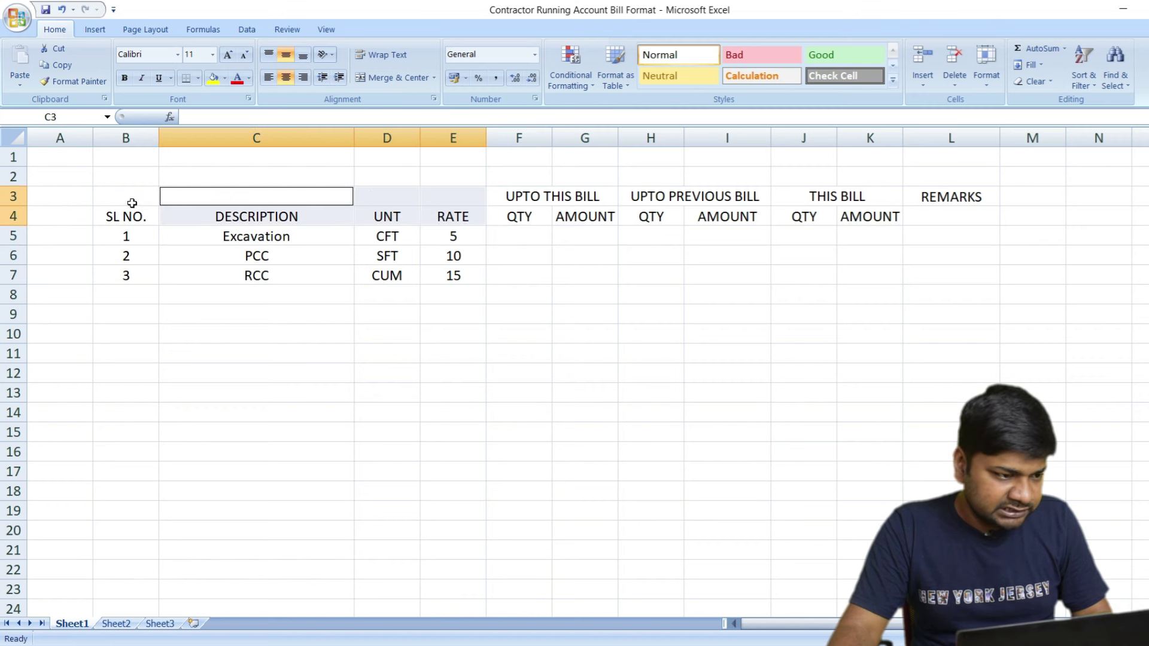
{"action": "left_click_drag", "start_coordinate": [124, 200], "coordinate": [128, 210]}
{"action": "left_click", "coordinate": [383, 77]}
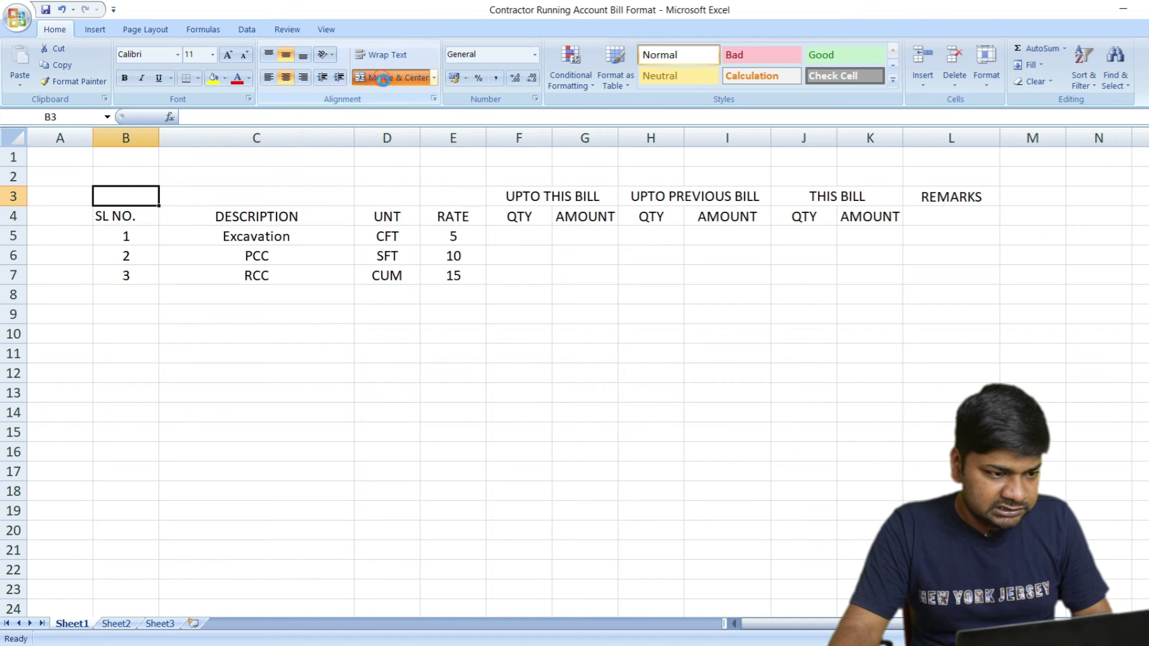
{"action": "left_click", "coordinate": [601, 310]}
Apply All Borders to the whole table B3:L7.
{"action": "left_click_drag", "start_coordinate": [113, 197], "coordinate": [938, 270]}
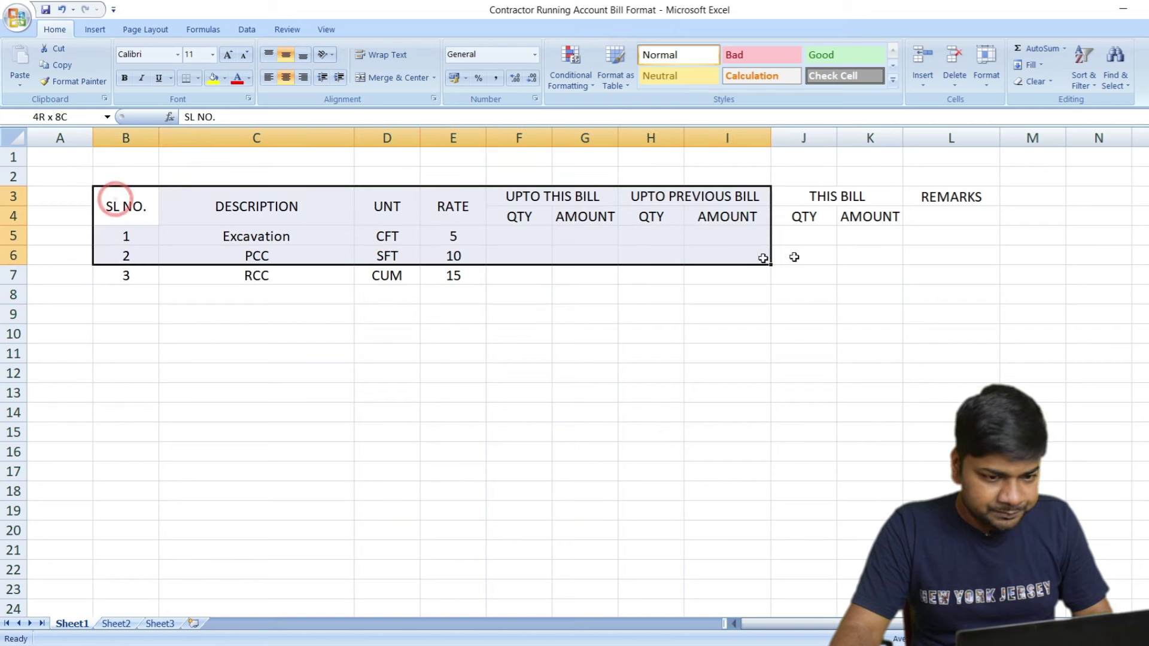
{"action": "left_click", "coordinate": [199, 78]}
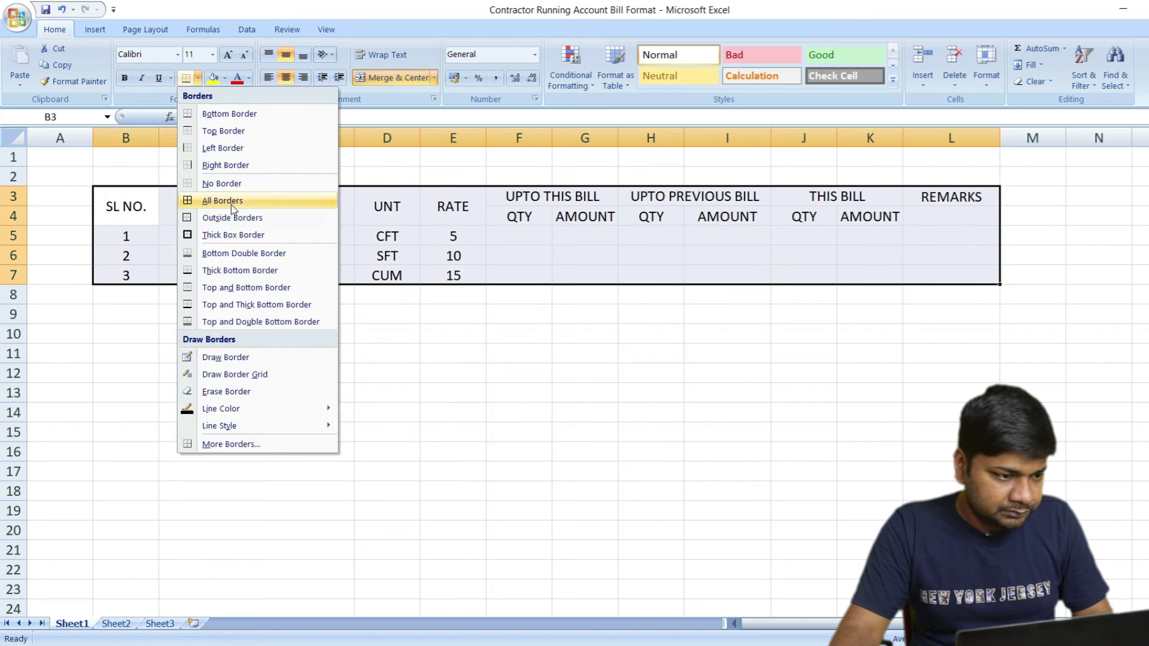
{"action": "left_click", "coordinate": [231, 201]}
{"action": "left_click", "coordinate": [676, 333]}
Bold the heading rows B3:K4 and merge REMARKS down across L3:L4.
{"action": "left_click_drag", "start_coordinate": [138, 216], "coordinate": [936, 215]}
{"action": "left_click", "coordinate": [125, 77]}
{"action": "left_click", "coordinate": [585, 333]}
{"action": "left_click", "coordinate": [957, 197]}
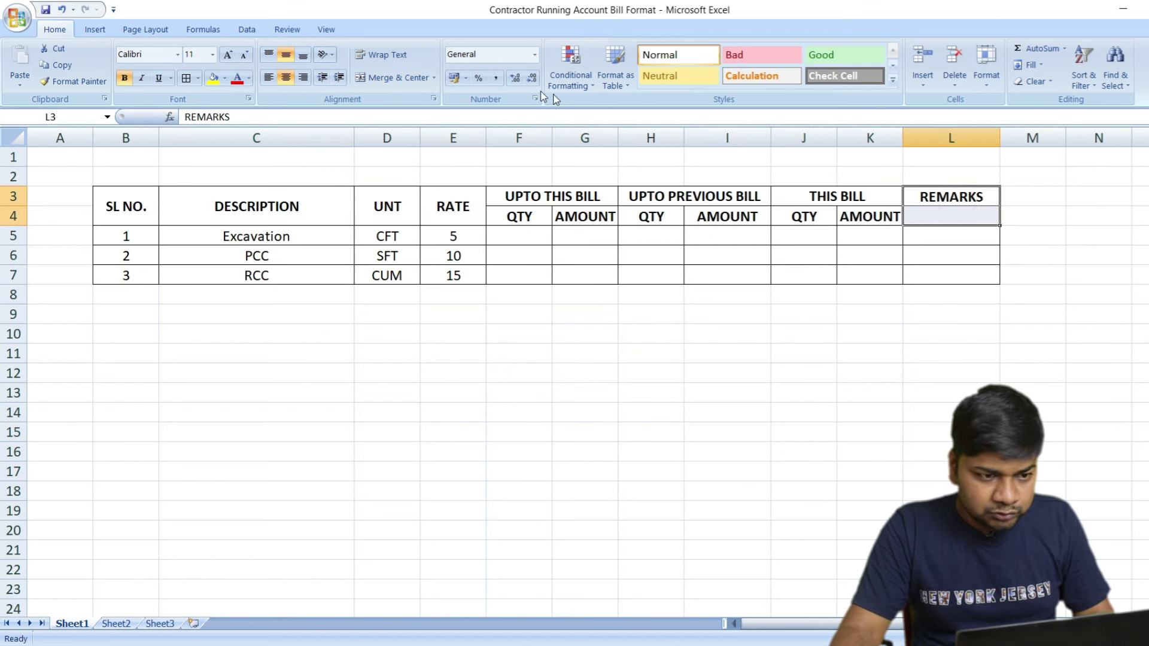
{"action": "left_click", "coordinate": [395, 77]}
{"action": "left_click", "coordinate": [826, 411]}
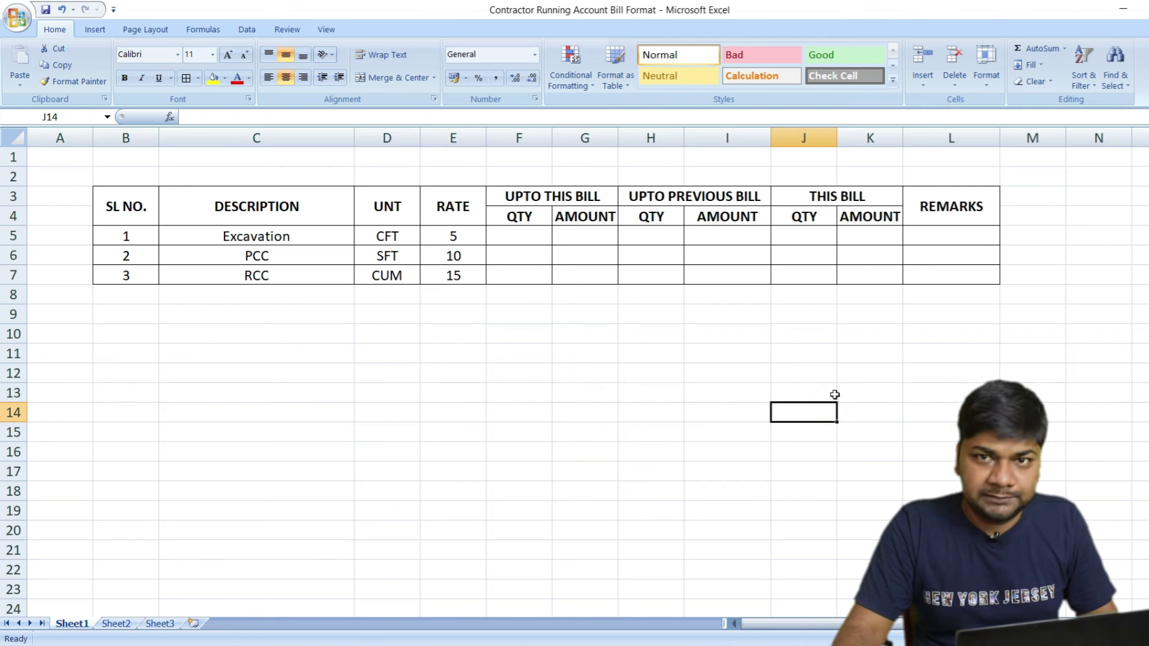
{"action": "key", "text": "Up"}
{"action": "key", "text": "Up"}
{"action": "key", "text": "Up"}
{"action": "key", "text": "Right"}
{"action": "key", "text": "Right"}
Enter the label RA-1 in L2 above the REMARKS column.
{"action": "left_click", "coordinate": [932, 172]}
{"action": "type", "text": "RA-1"}
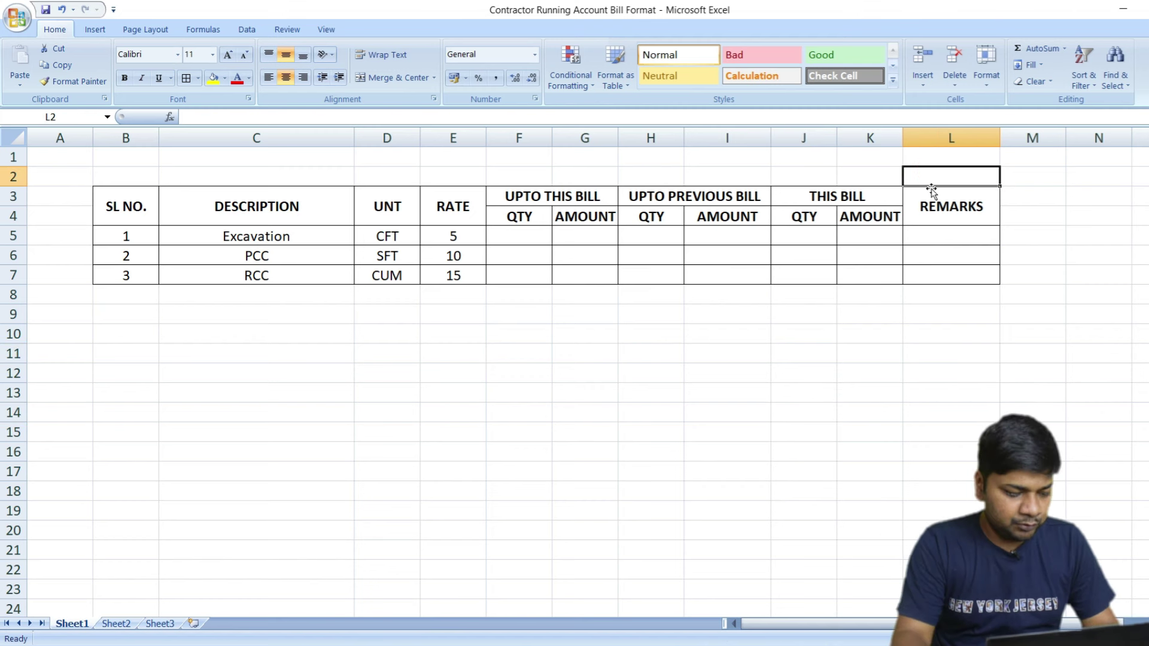
{"action": "left_click", "coordinate": [933, 313]}
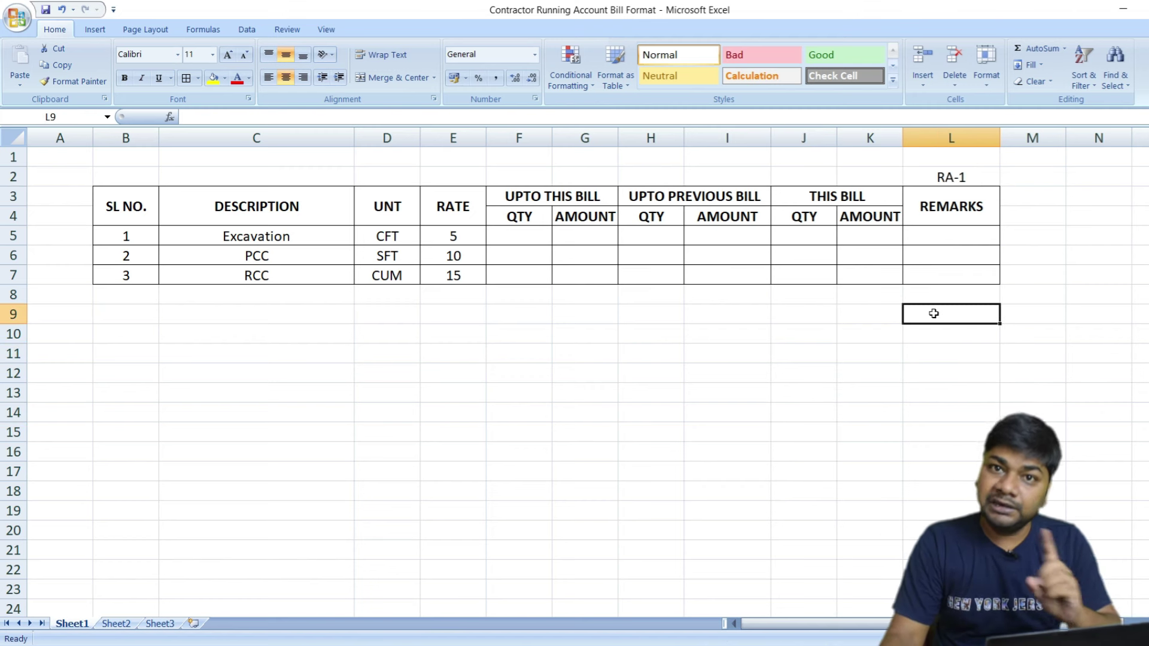
{"action": "left_click", "coordinate": [892, 374]}
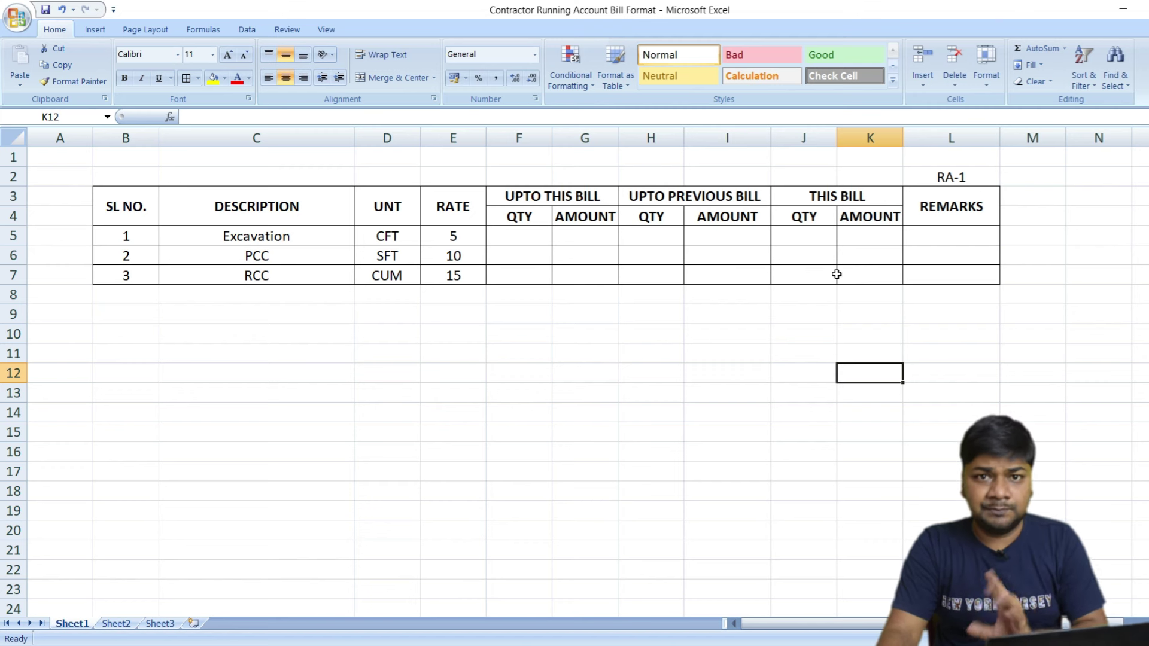
Enter this-bill quantities 100, 150 and 50 in J5:J7.
{"action": "left_click", "coordinate": [802, 241]}
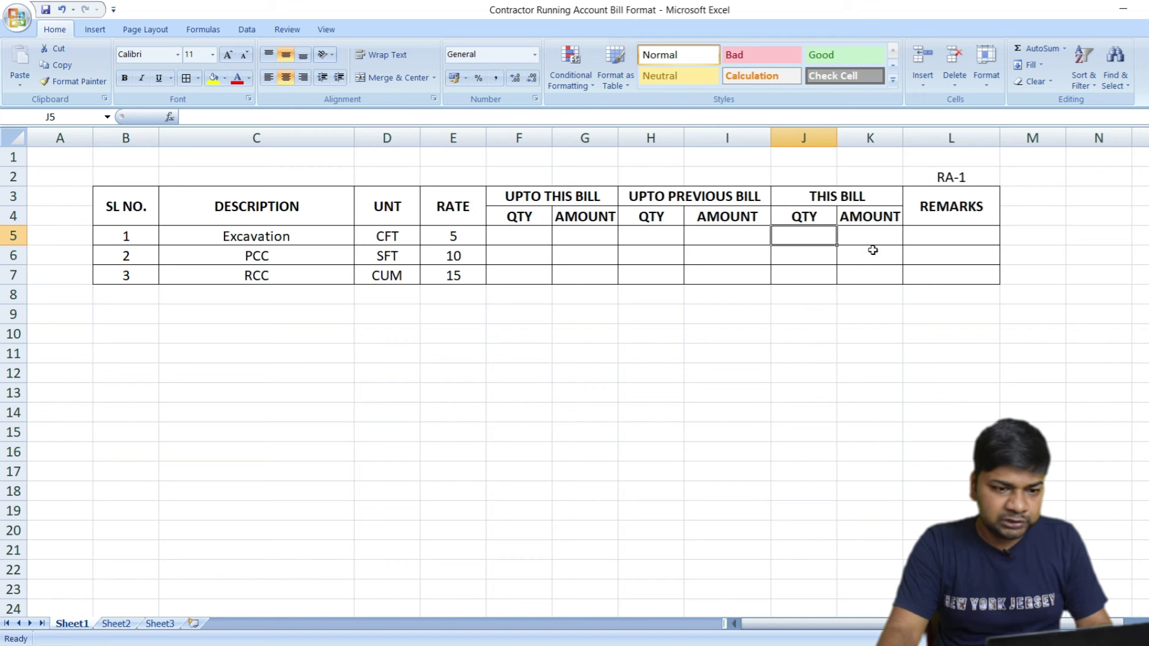
{"action": "type", "text": "100"}
{"action": "key", "text": "Return"}
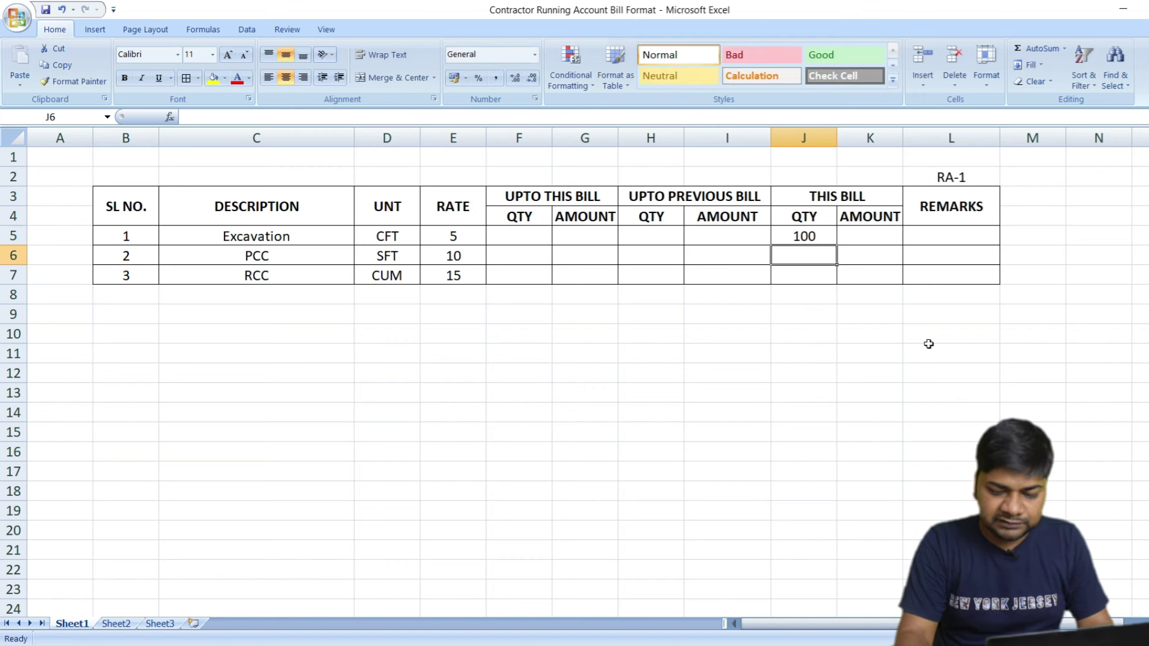
{"action": "type", "text": "150"}
{"action": "key", "text": "Return"}
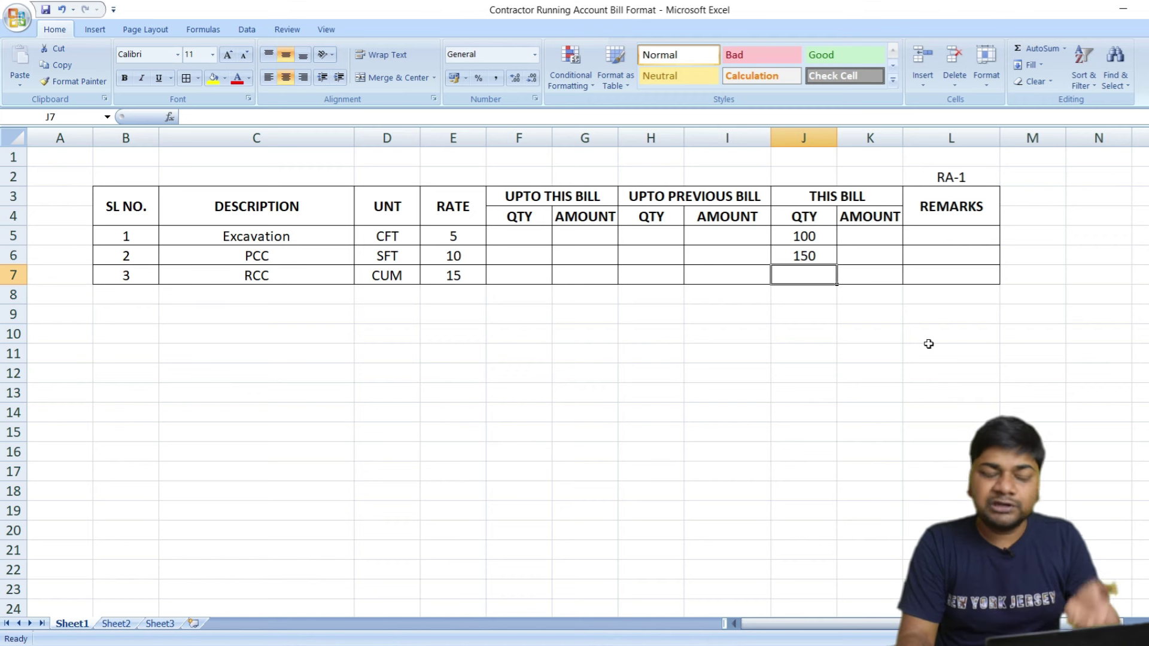
{"action": "type", "text": "5"}
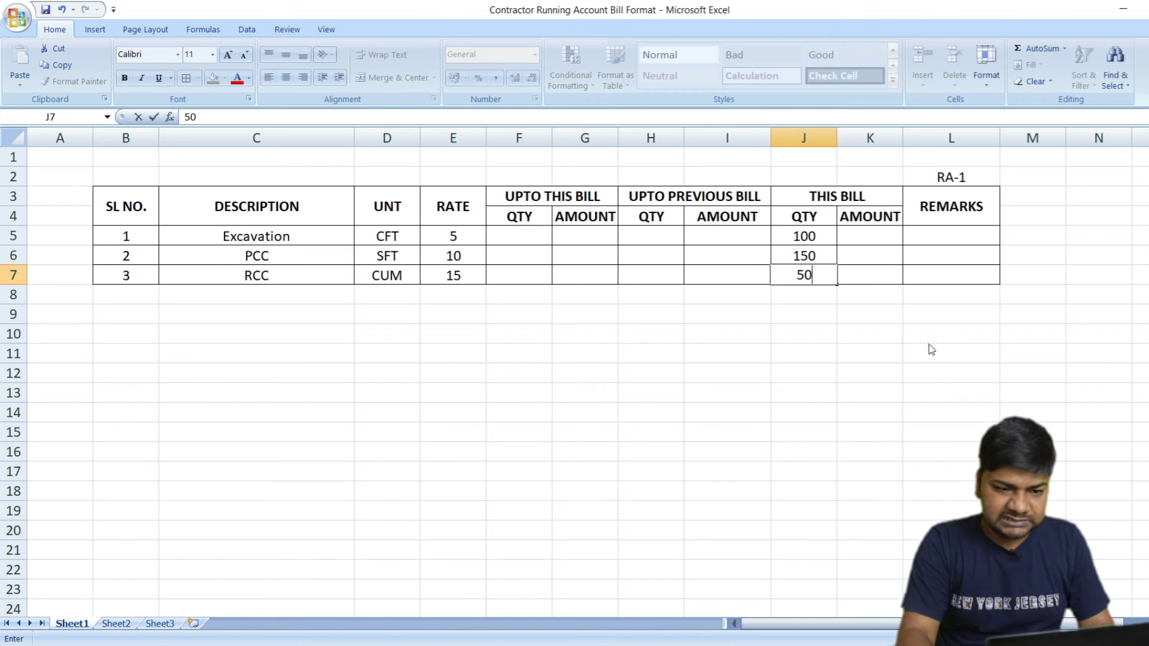
{"action": "type", "text": "0"}
{"action": "key", "text": "Return"}
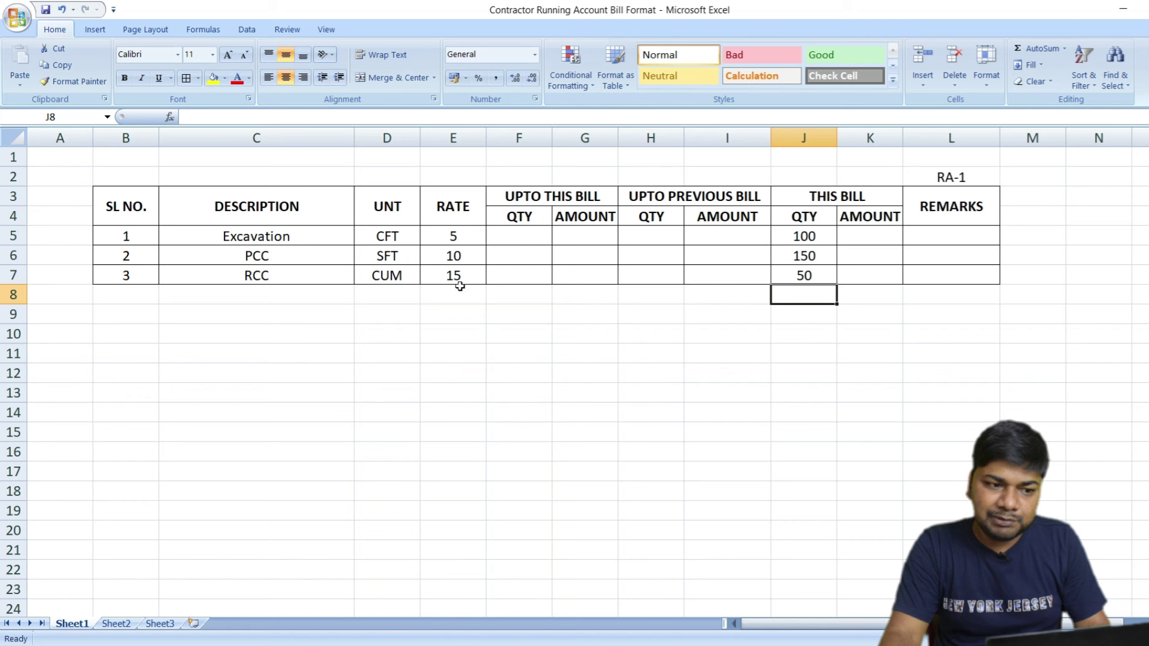
Enter =+J5*E5 in K5 and fill it down to K7, giving 500, 1500 and 750.
{"action": "left_click", "coordinate": [864, 238]}
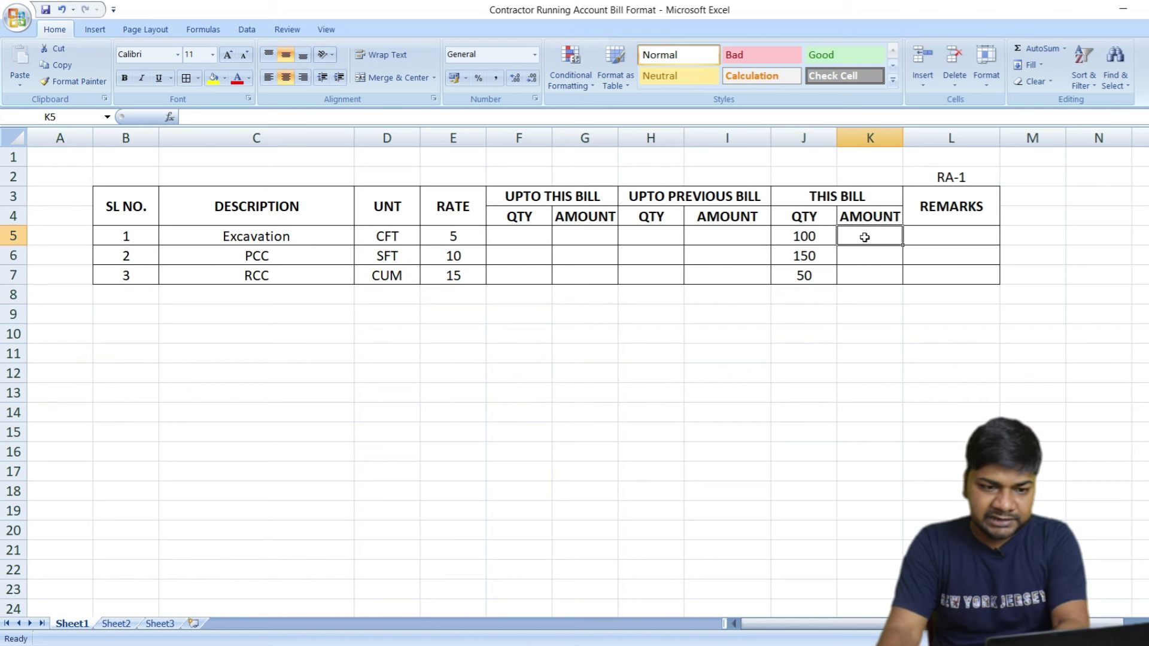
{"action": "type", "text": "+"}
{"action": "left_click", "coordinate": [804, 236]}
{"action": "type", "text": "*"}
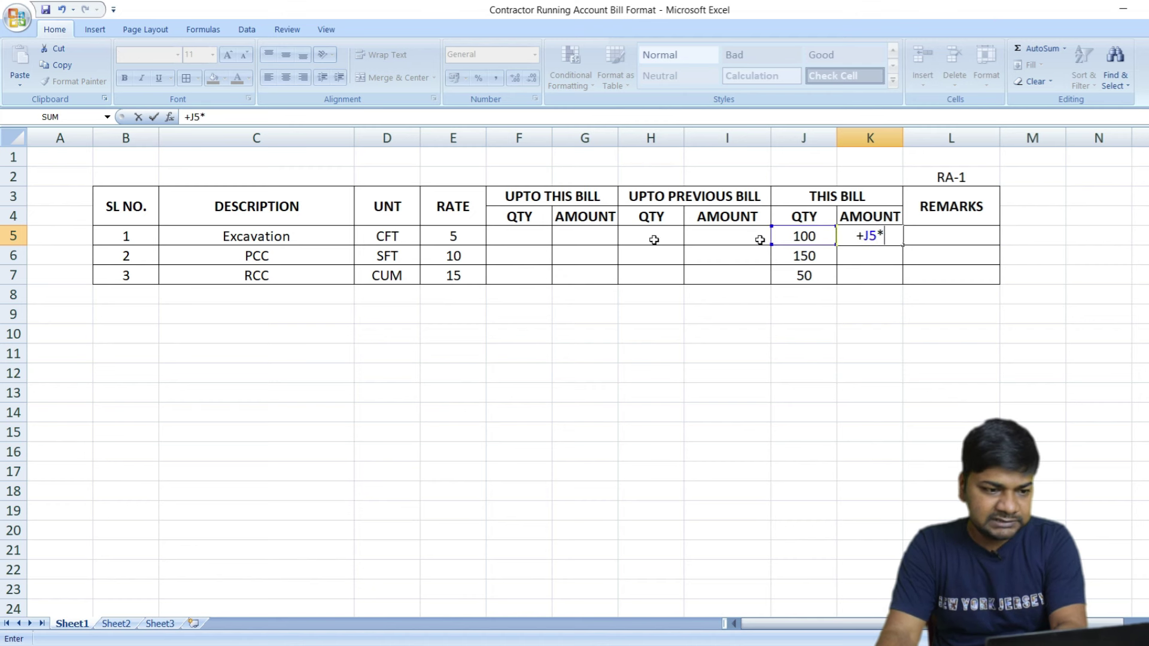
{"action": "left_click", "coordinate": [450, 237]}
{"action": "key", "text": "Return"}
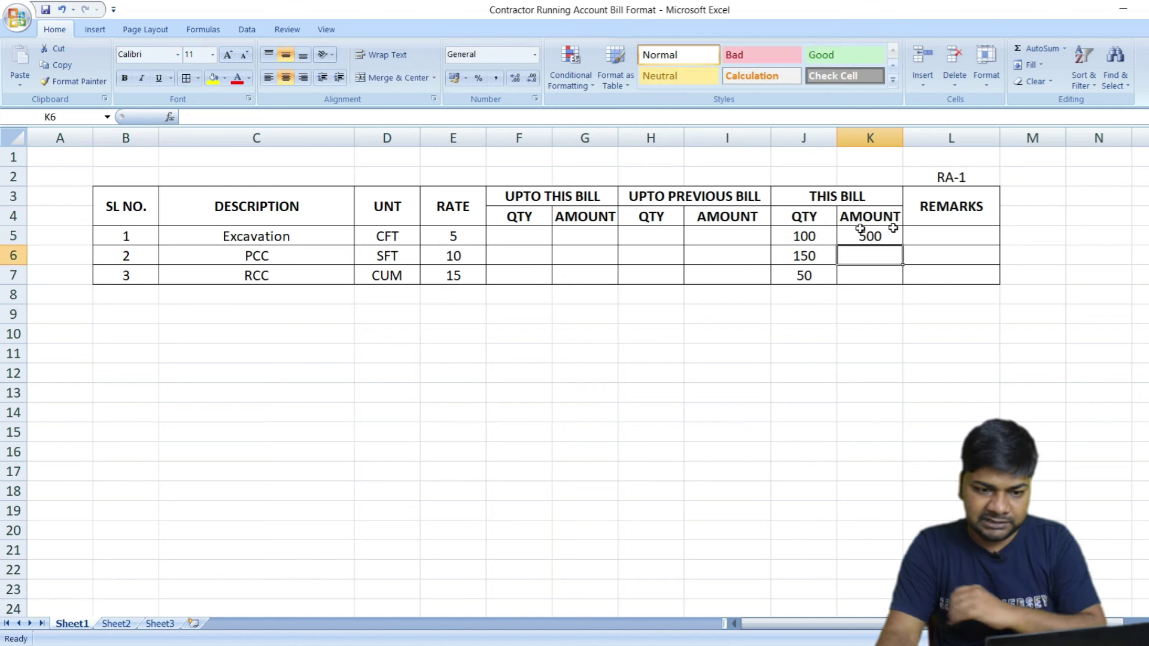
{"action": "left_click", "coordinate": [877, 238]}
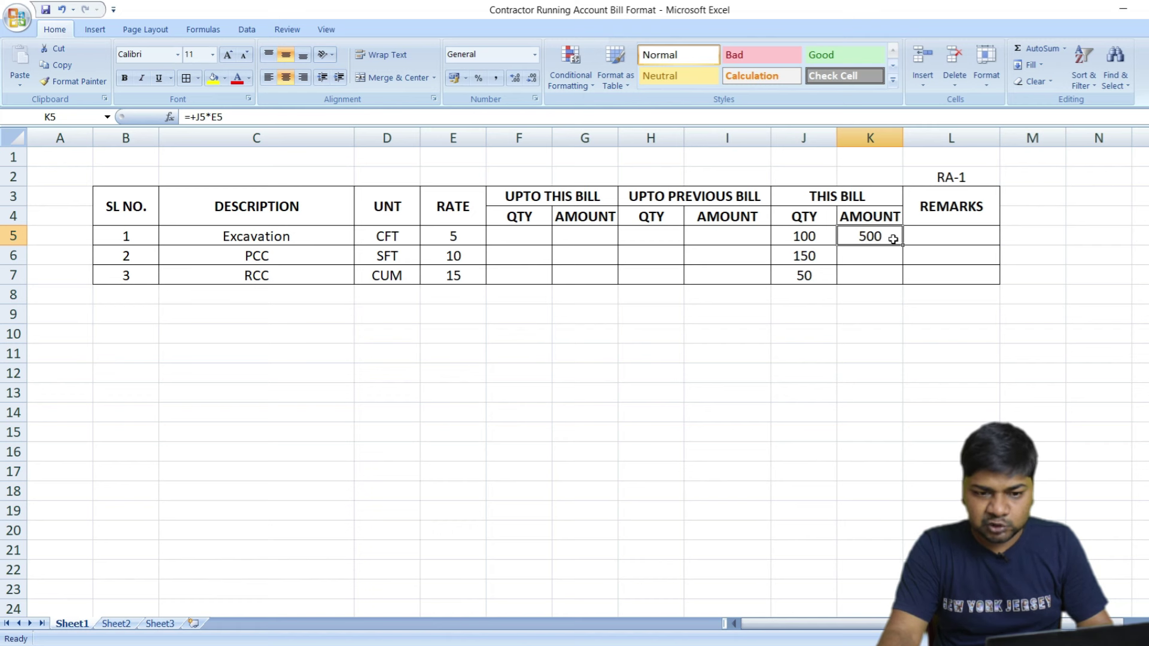
{"action": "left_click_drag", "start_coordinate": [903, 244], "coordinate": [905, 278]}
{"action": "left_click", "coordinate": [956, 328]}
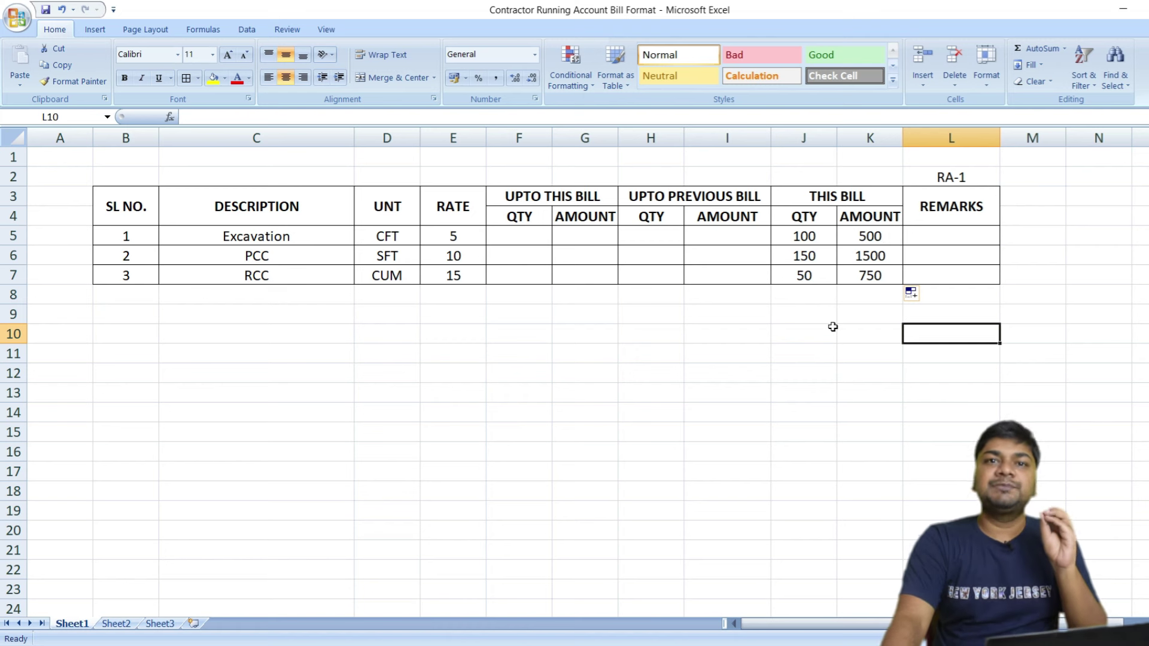
Enter 0 as the previous-bill quantity in H5:H7.
{"action": "left_click", "coordinate": [765, 386]}
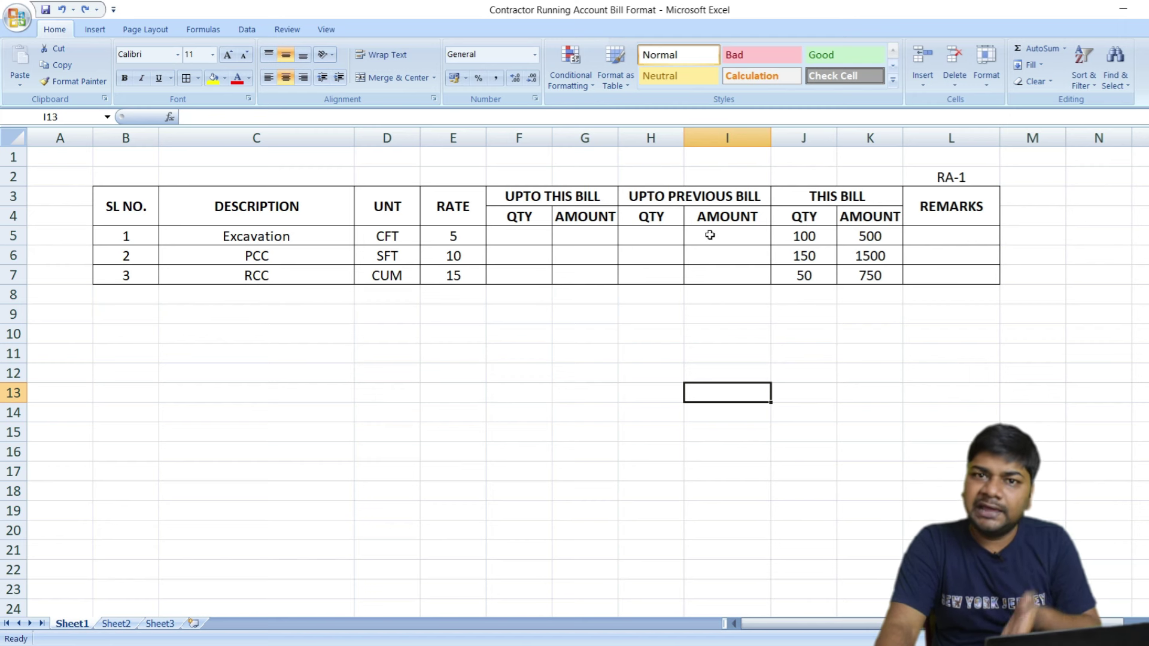
{"action": "left_click", "coordinate": [657, 235]}
{"action": "type", "text": "0"}
{"action": "key", "text": "Return"}
{"action": "type", "text": "0"}
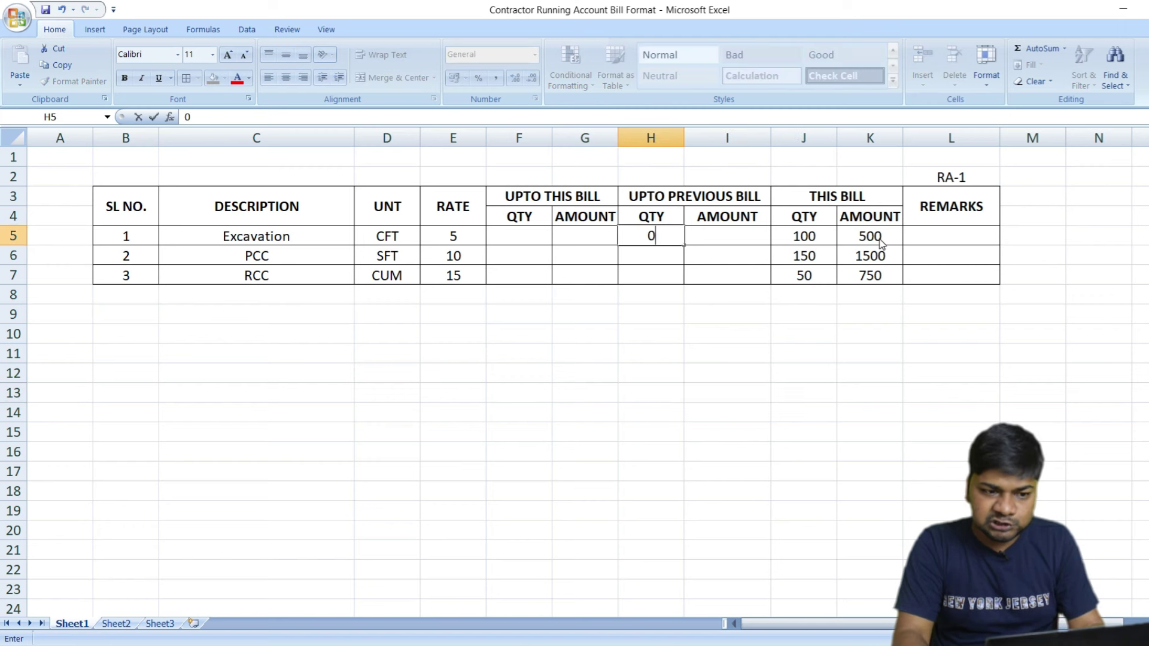
{"action": "key", "text": "Return"}
{"action": "type", "text": "0"}
{"action": "key", "text": "Return"}
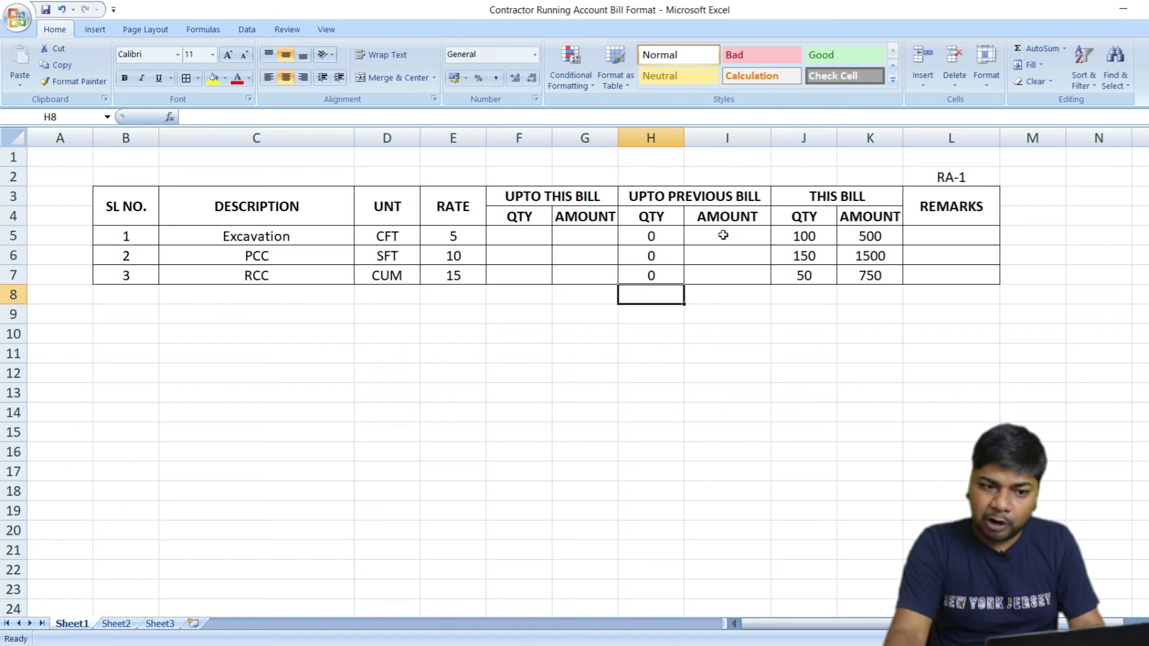
Enter 0 as the previous-bill amount in I5:I7.
{"action": "left_click", "coordinate": [723, 235]}
{"action": "type", "text": "0"}
{"action": "key", "text": "Return"}
{"action": "type", "text": "0"}
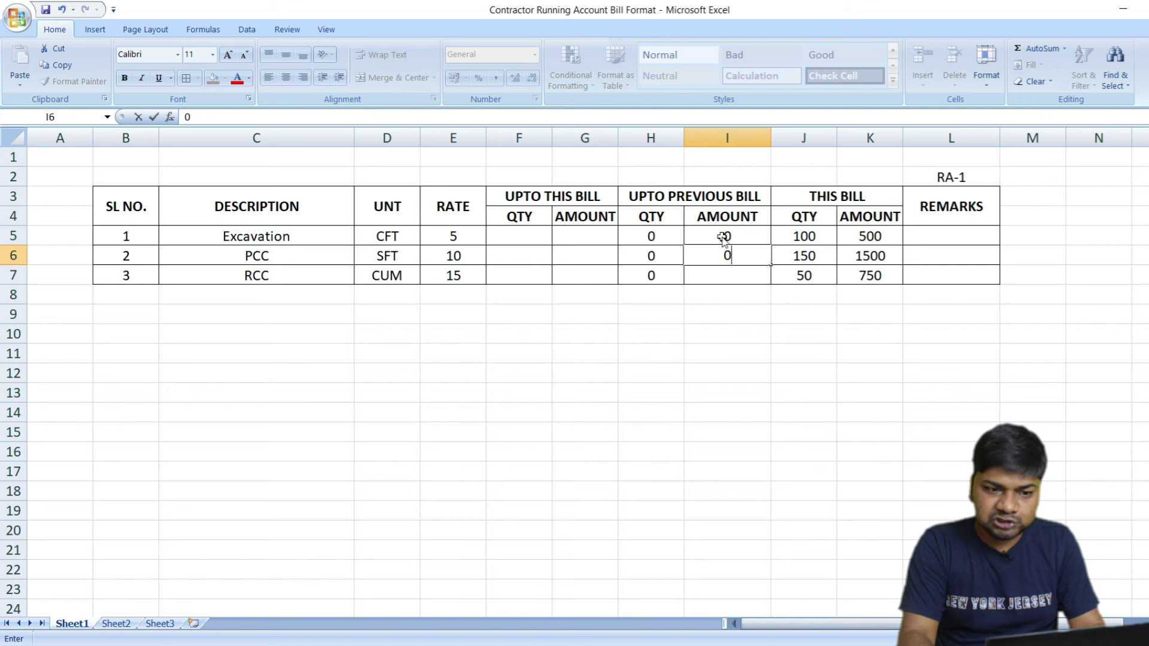
{"action": "key", "text": "Return"}
{"action": "type", "text": "0"}
{"action": "key", "text": "Return"}
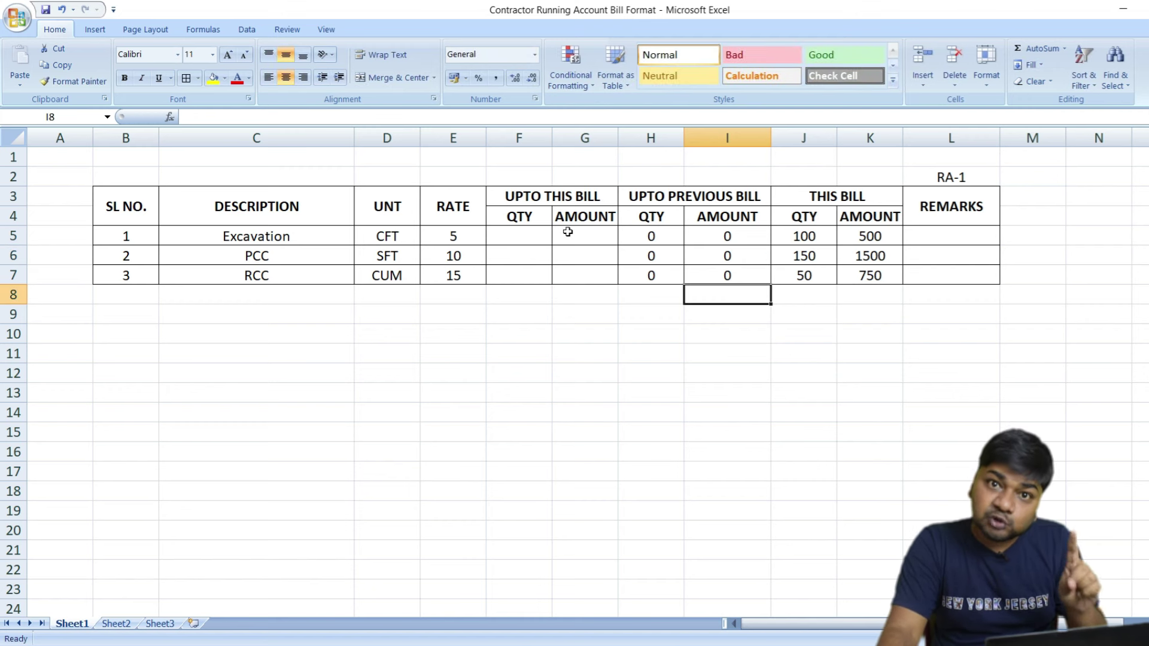
{"action": "left_click", "coordinate": [520, 235]}
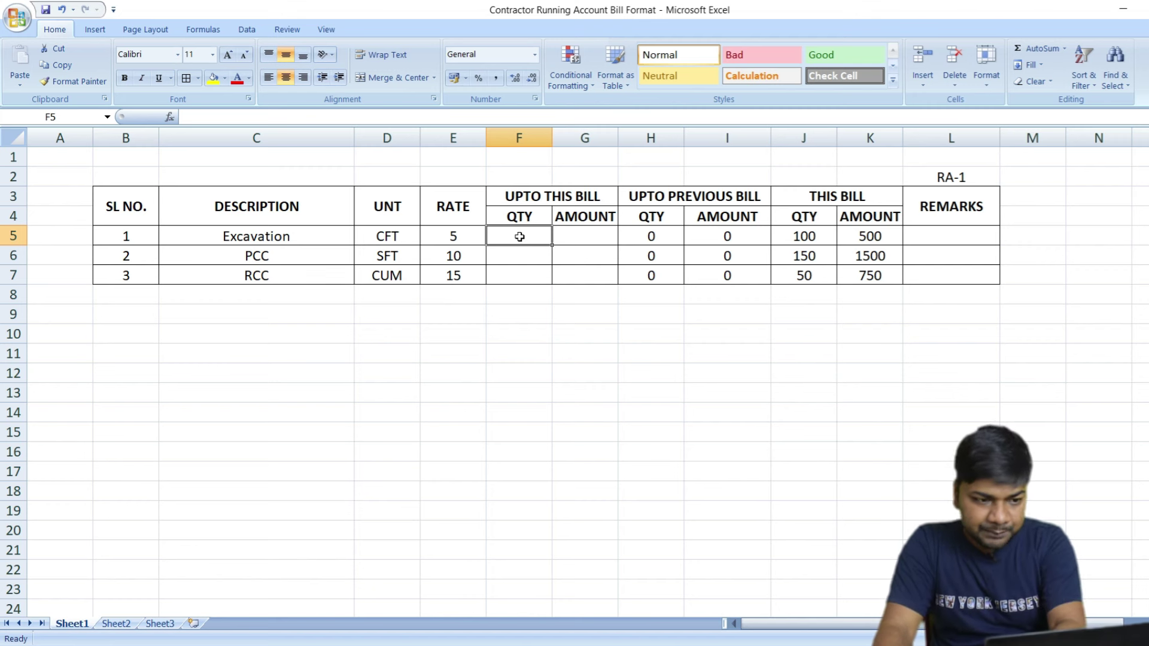
Enter =+J5+H5 in F5 so Excavation's upto-this-bill quantity reads 100.
{"action": "type", "text": "+"}
{"action": "left_click", "coordinate": [807, 236]}
{"action": "type", "text": "+"}
{"action": "left_click", "coordinate": [655, 236]}
{"action": "key", "text": "Return"}
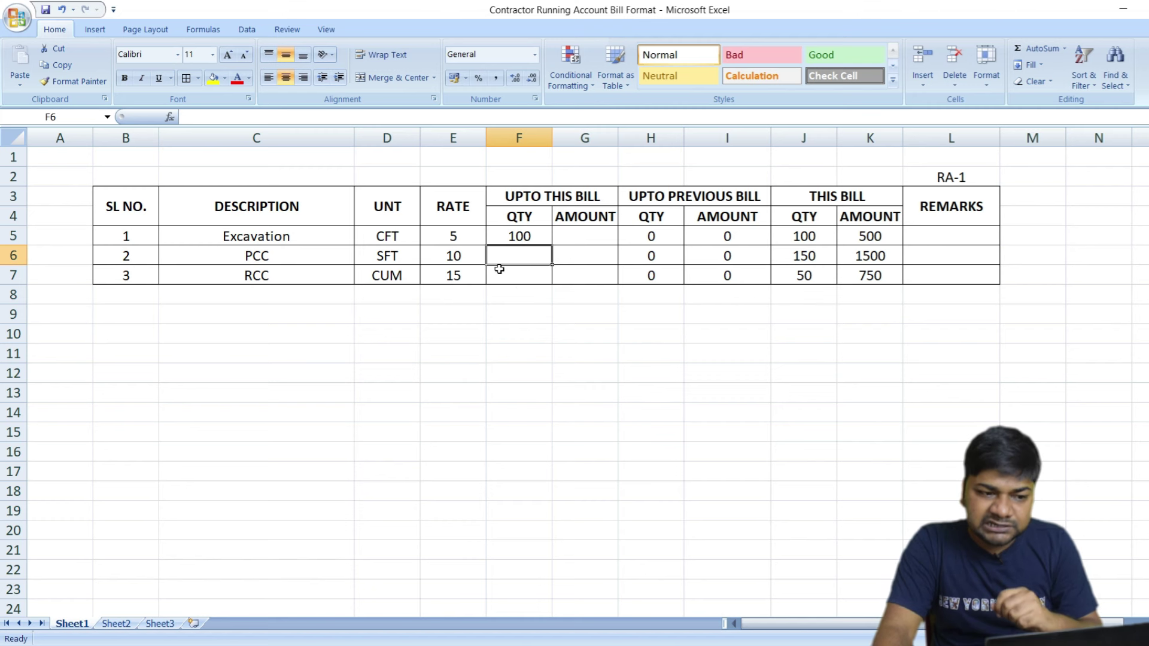
Enter =+J6+H6 in F6 to give PCC 150, and fill it down toward RCC.
{"action": "type", "text": "+"}
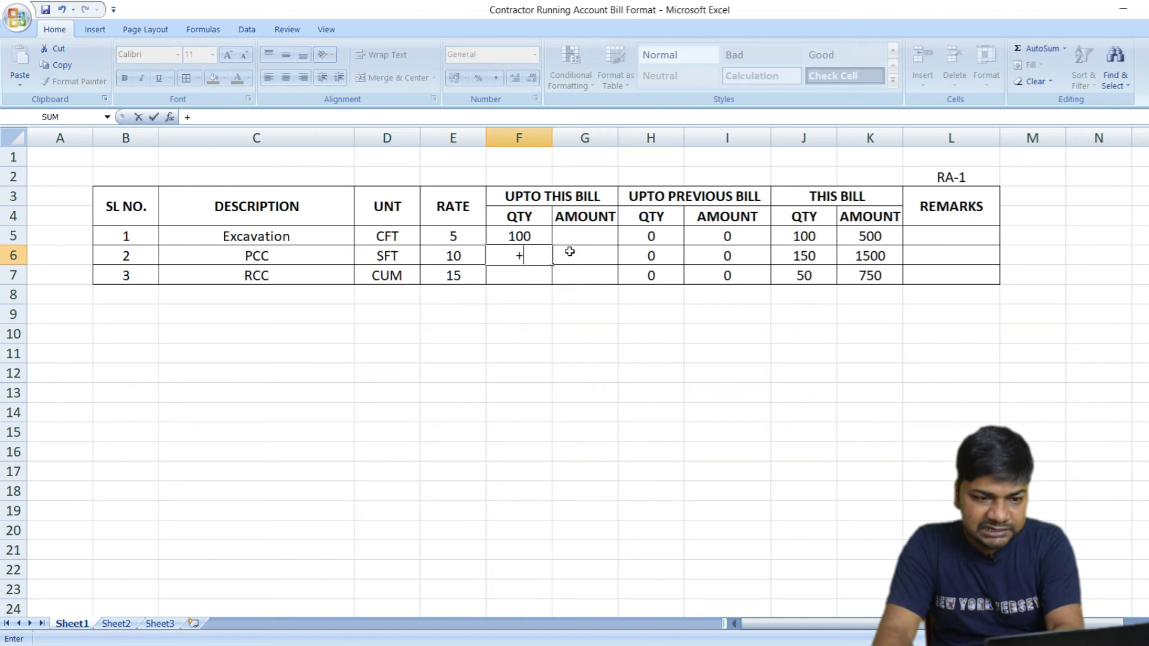
{"action": "left_click", "coordinate": [802, 255]}
{"action": "type", "text": "+"}
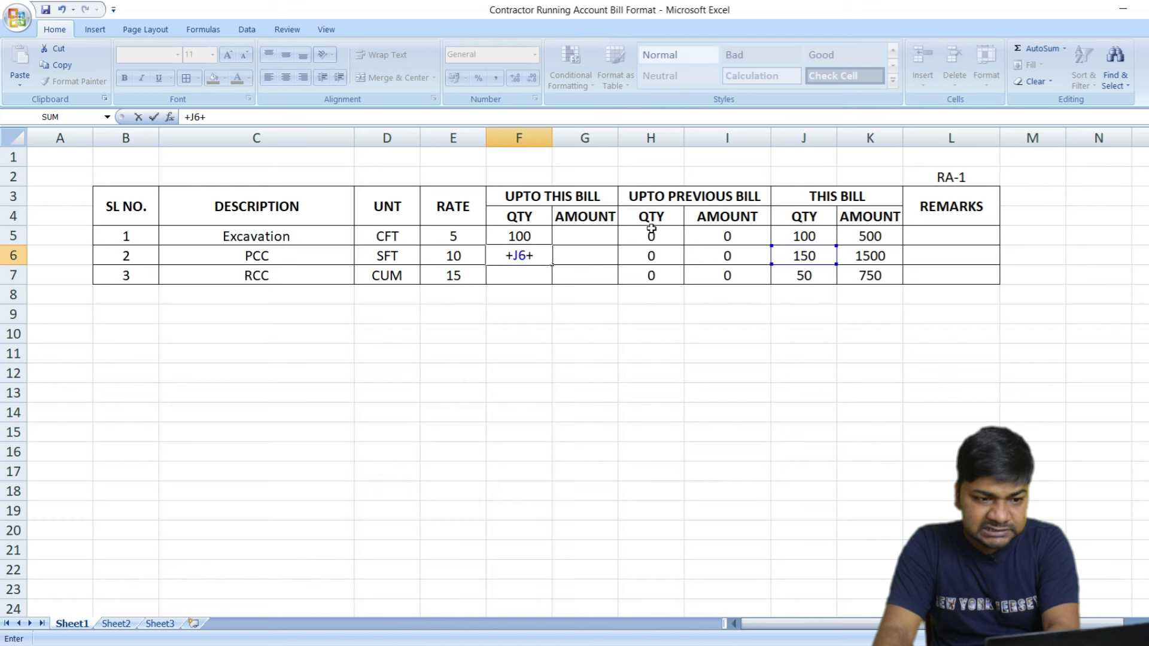
{"action": "left_click", "coordinate": [651, 254]}
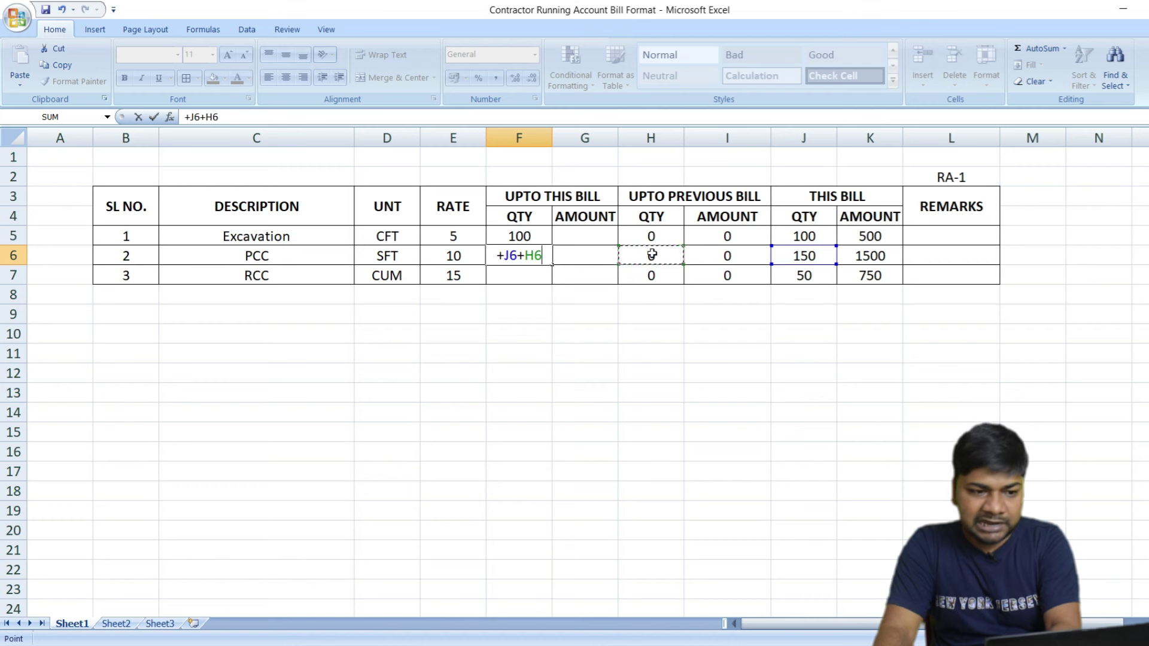
{"action": "key", "text": "Return"}
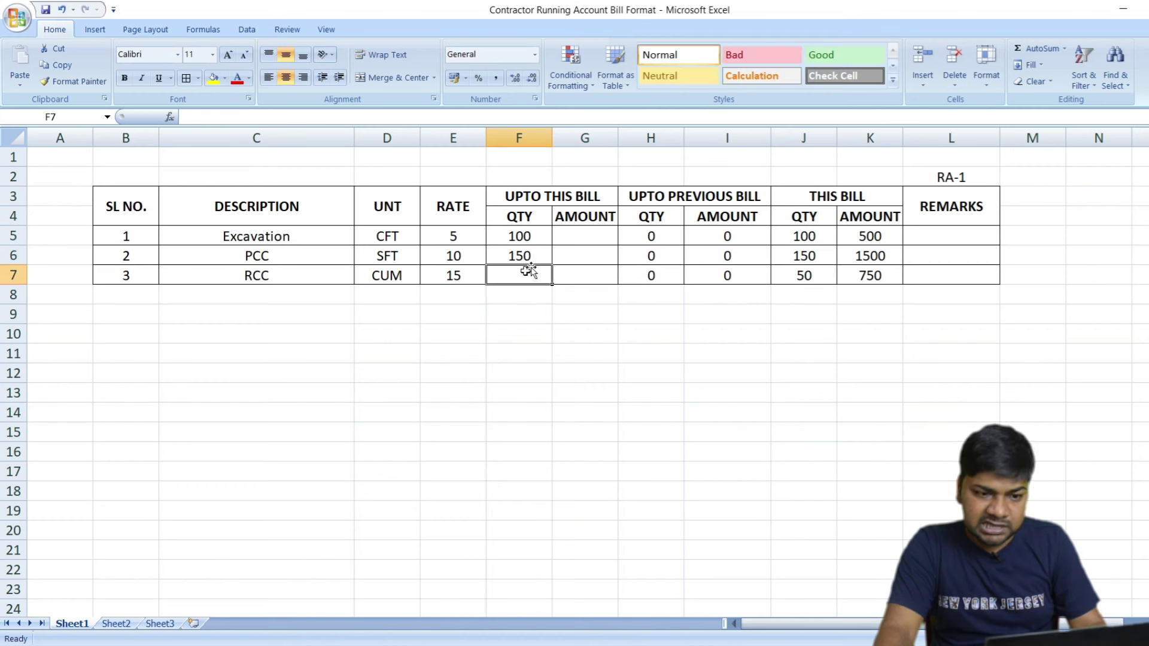
{"action": "left_click", "coordinate": [536, 258]}
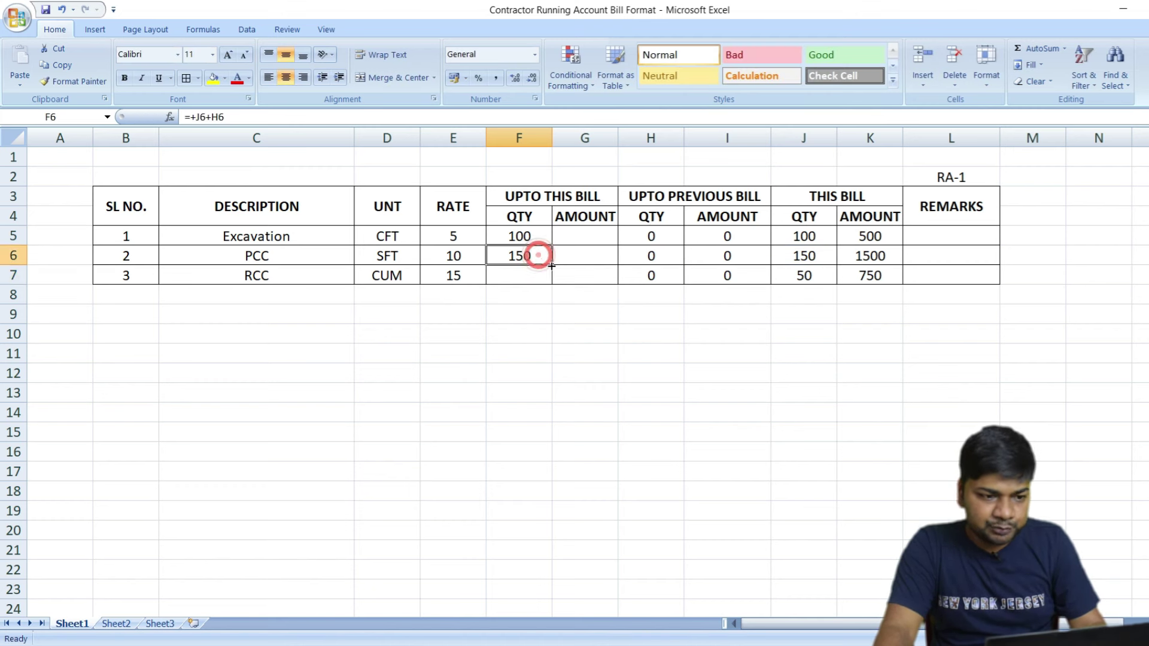
{"action": "left_click_drag", "start_coordinate": [552, 265], "coordinate": [552, 282]}
{"action": "left_click", "coordinate": [564, 309]}
Verify RCC's copied upto-this-bill quantity formula shows 50 (this bill 50, previous 0).
{"action": "left_click", "coordinate": [496, 333]}
{"action": "left_click", "coordinate": [814, 278]}
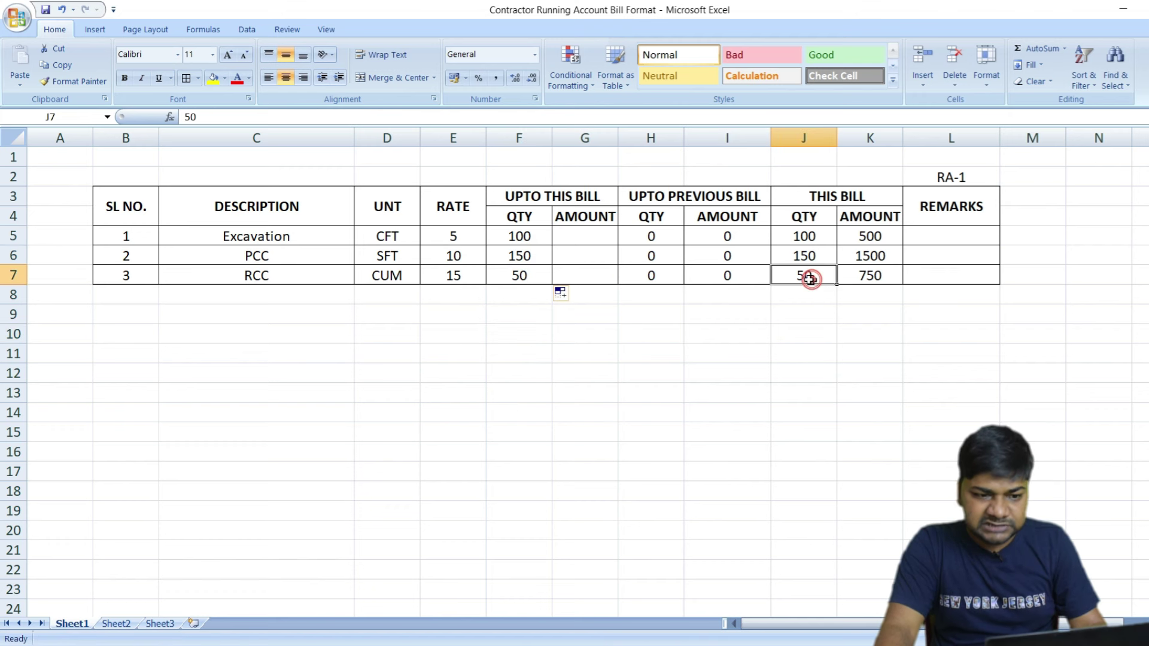
{"action": "left_click", "coordinate": [663, 276]}
{"action": "left_click", "coordinate": [512, 278]}
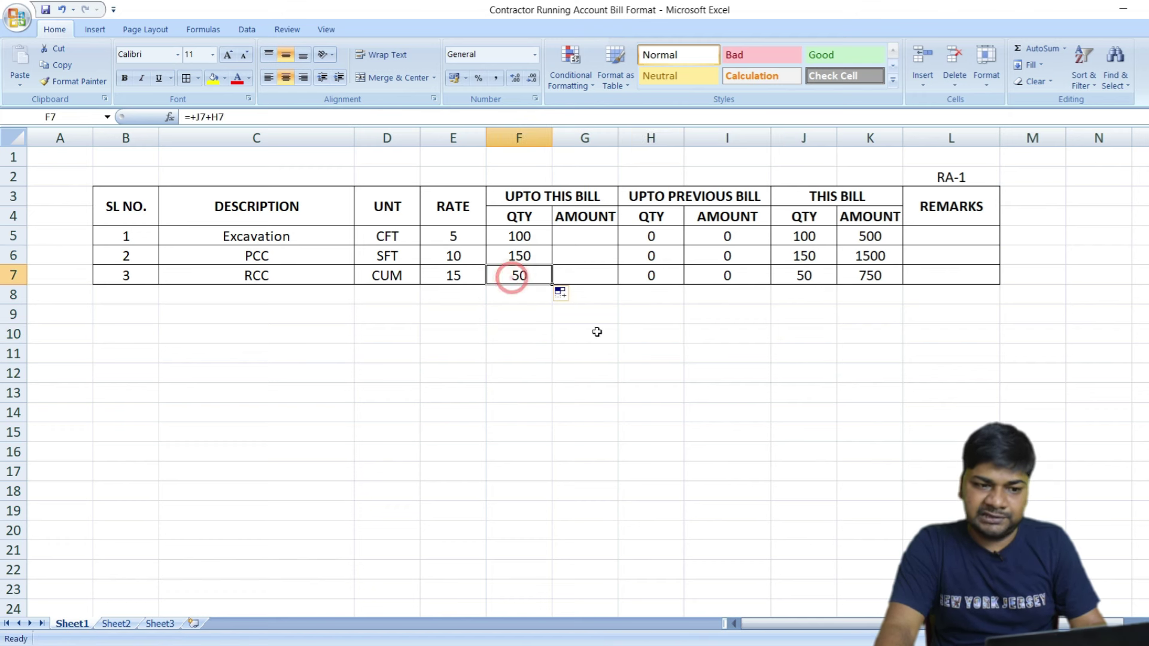
Enter =+K5+I5 in G5 and fill down to G7, giving amounts 500, 1500, 750.
{"action": "left_click", "coordinate": [592, 235]}
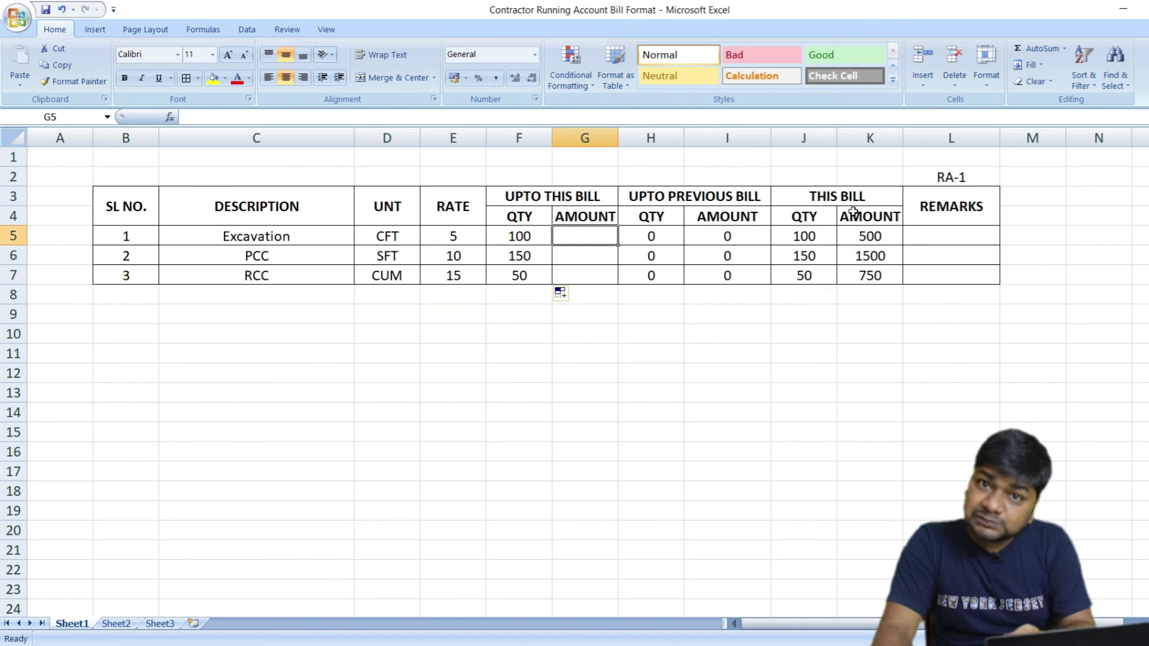
{"action": "type", "text": "+"}
{"action": "left_click", "coordinate": [859, 237]}
{"action": "type", "text": "+"}
{"action": "left_click", "coordinate": [718, 239]}
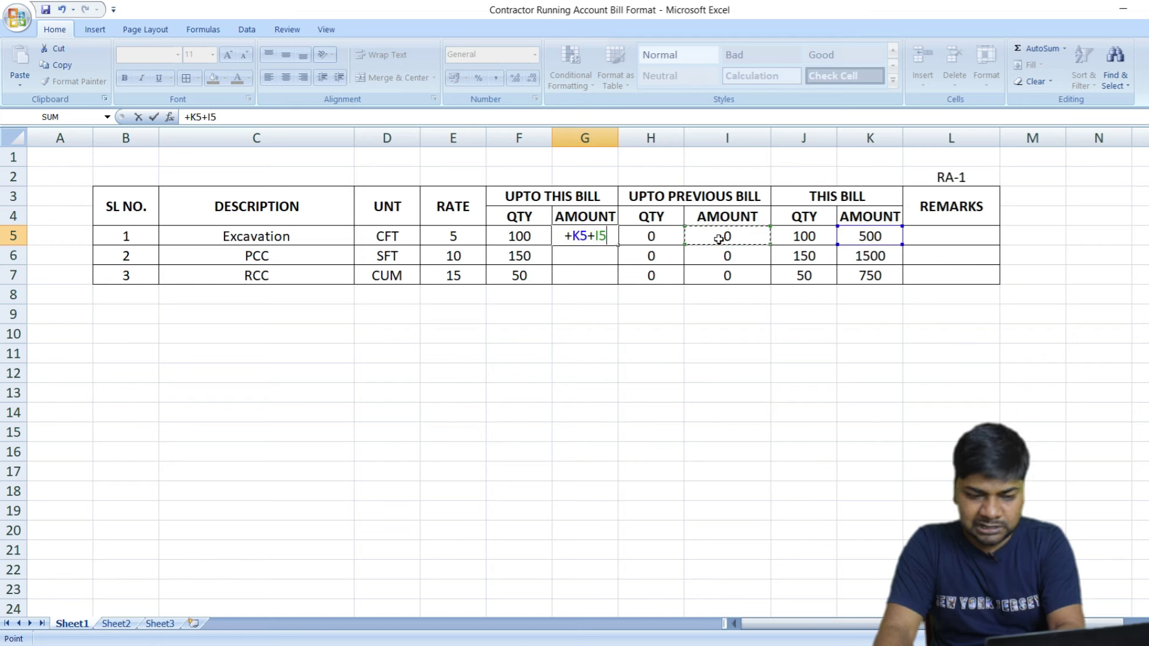
{"action": "key", "text": "Return"}
{"action": "left_click", "coordinate": [599, 238]}
{"action": "left_click_drag", "start_coordinate": [619, 243], "coordinate": [618, 282]}
{"action": "left_click", "coordinate": [662, 315]}
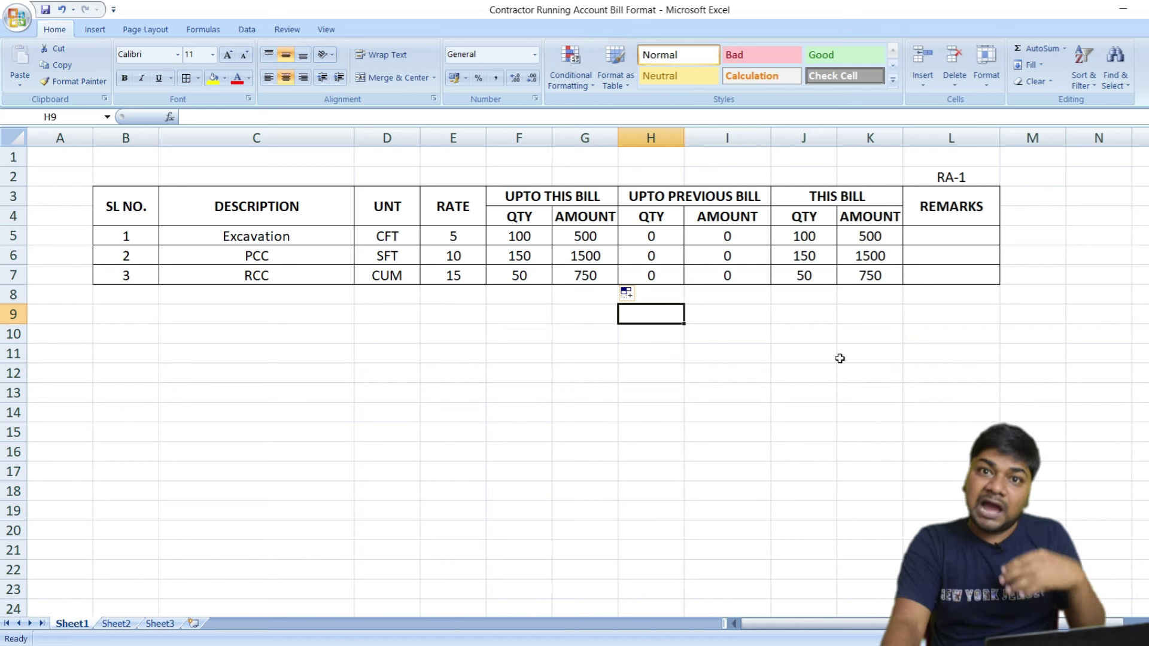
Copy the RA-1 table B2:L7 and paste a duplicate at B10.
{"action": "left_click_drag", "start_coordinate": [120, 172], "coordinate": [908, 280]}
{"action": "key", "text": "ctrl+c"}
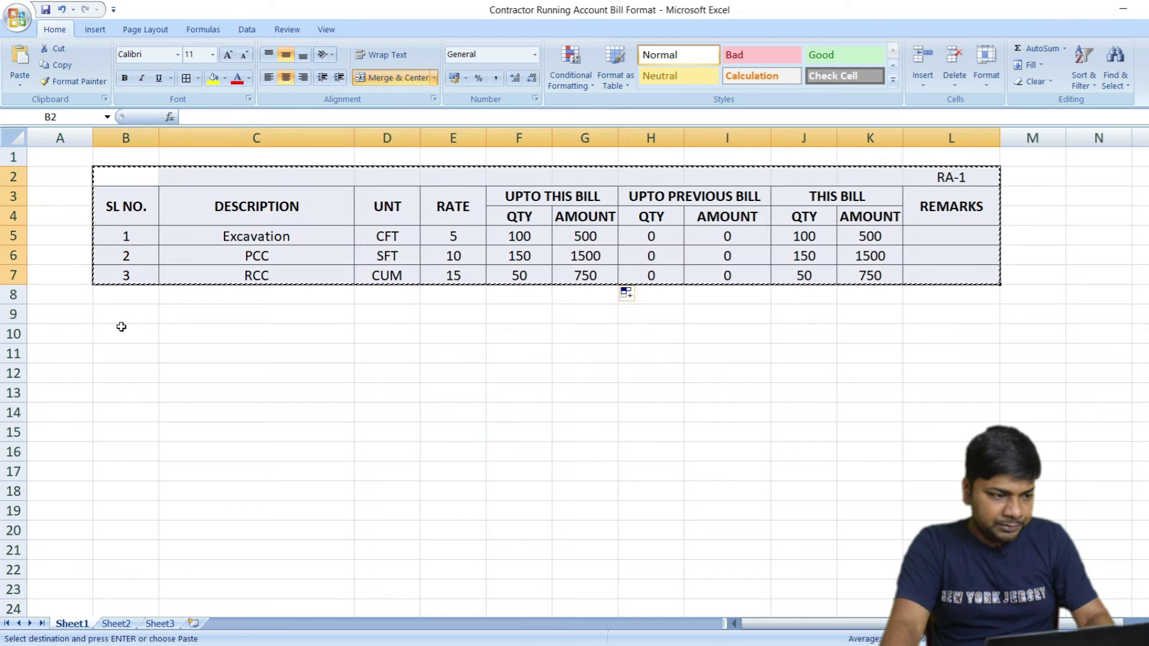
{"action": "left_click", "coordinate": [122, 327]}
{"action": "key", "text": "ctrl+v"}
{"action": "key", "text": "Escape"}
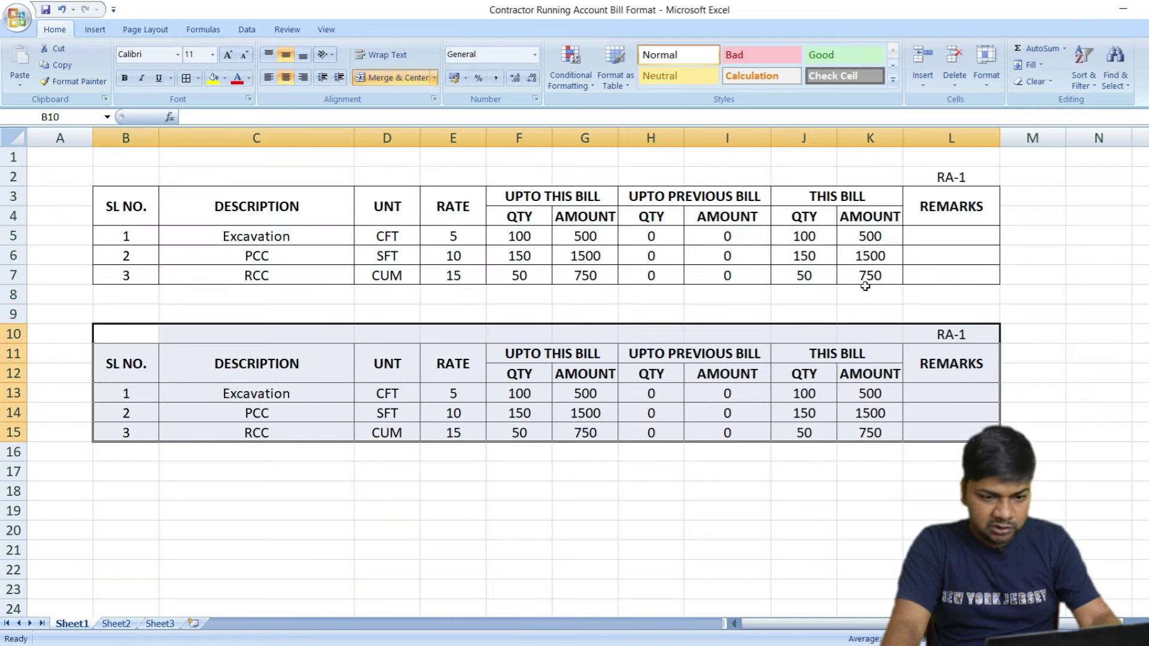
Clear the copied figures in F13:K15 and change the L10 label to RA-2.
{"action": "left_click", "coordinate": [872, 473]}
{"action": "left_click_drag", "start_coordinate": [873, 437], "coordinate": [520, 390]}
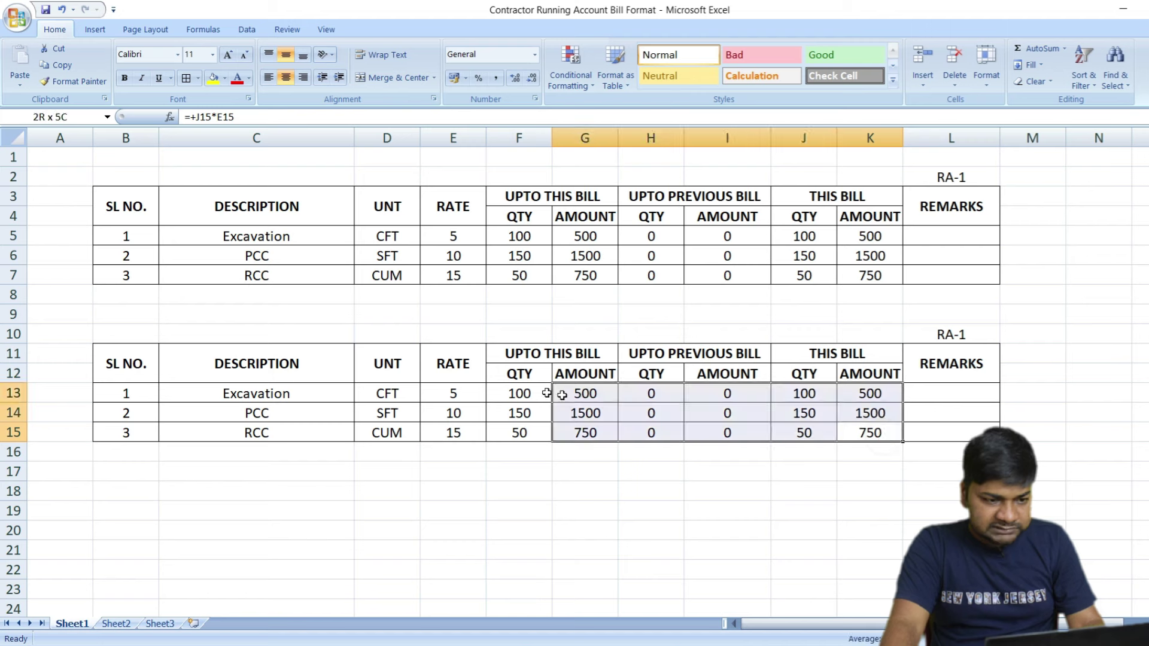
{"action": "key", "text": "Delete"}
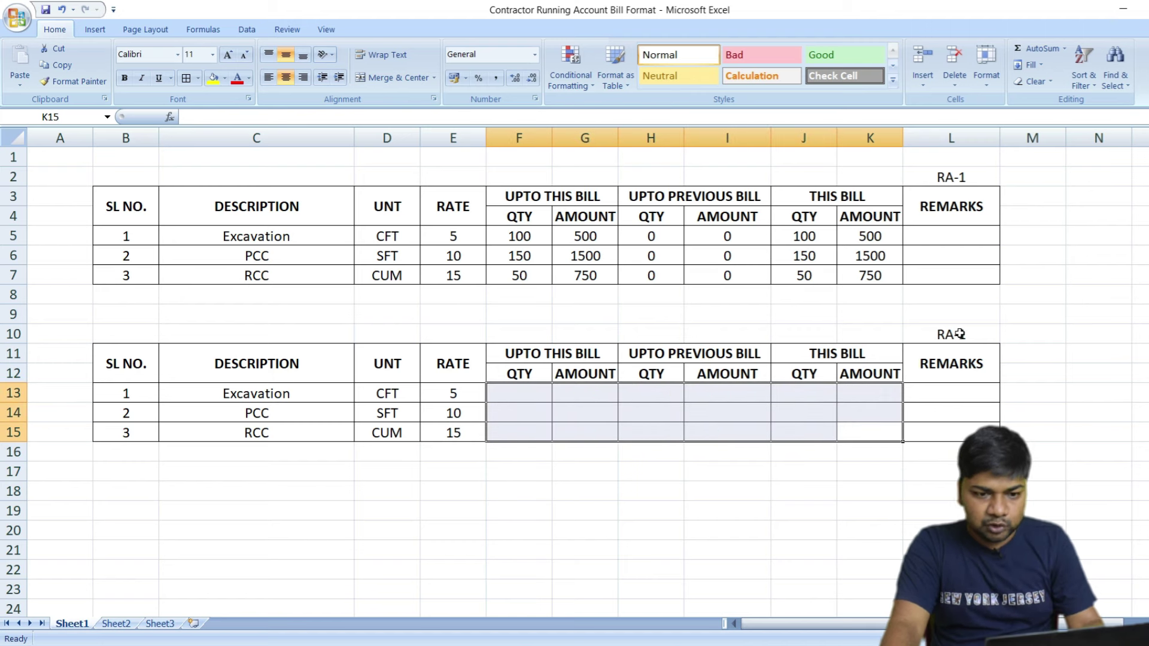
{"action": "left_click", "coordinate": [957, 334]}
{"action": "left_click", "coordinate": [219, 116]}
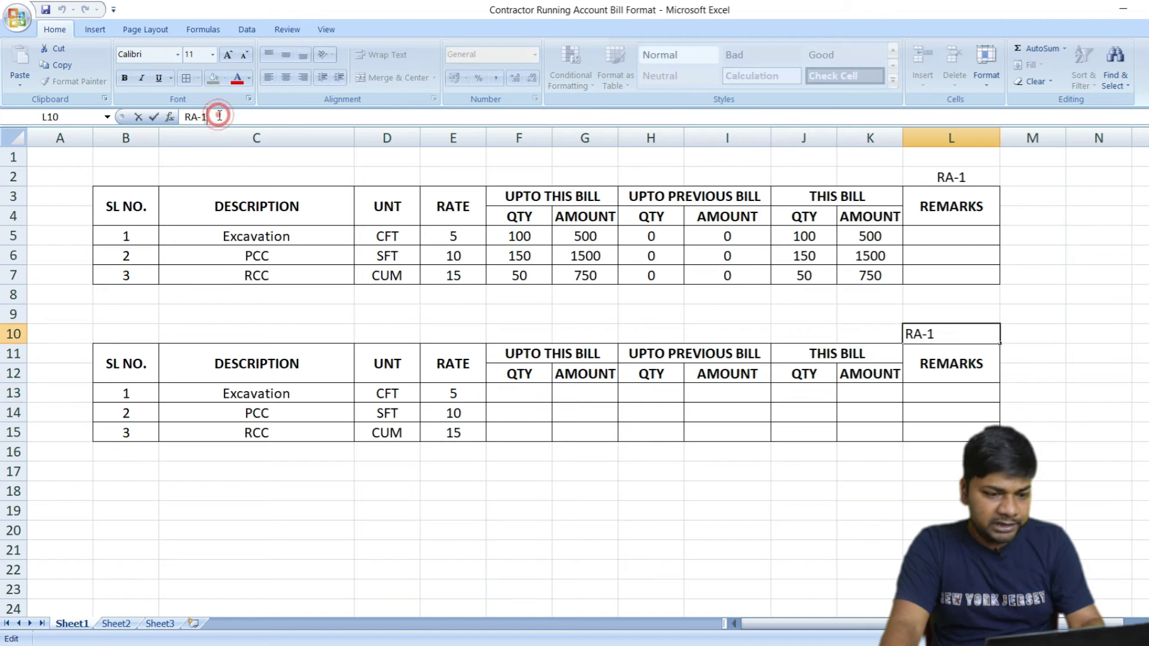
{"action": "key", "text": "BackSpace"}
{"action": "type", "text": "2"}
{"action": "left_click", "coordinate": [848, 473]}
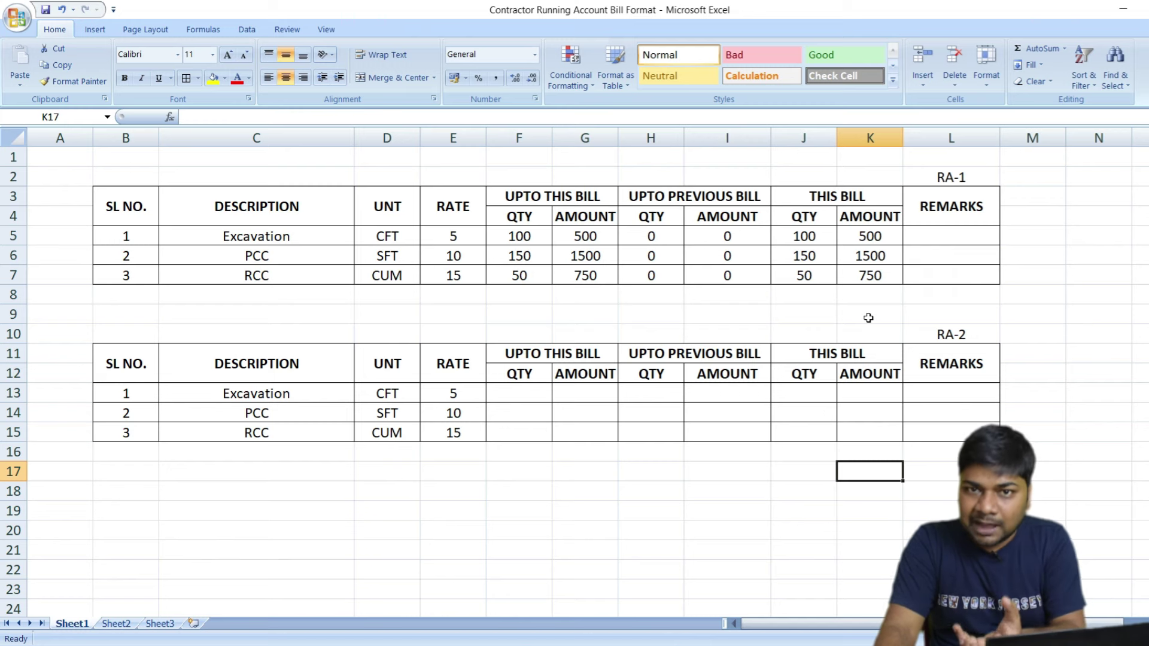
Enter RA-2's This Bill quantities 200, 250 and 75 in J13:J15.
{"action": "left_click", "coordinate": [805, 393]}
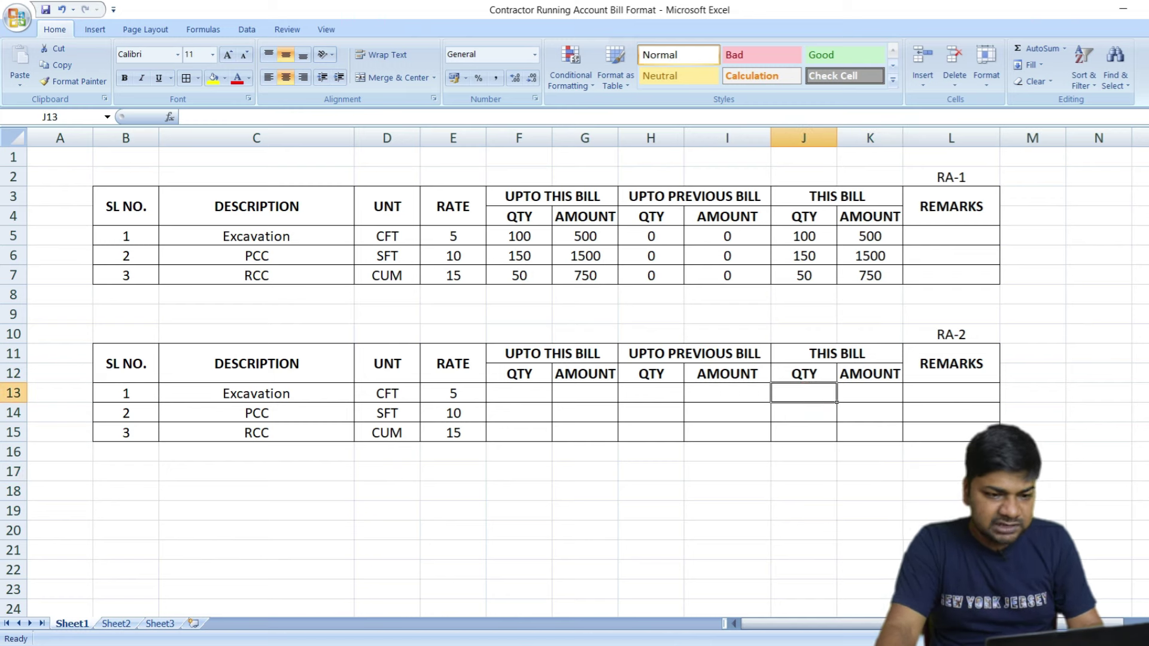
{"action": "type", "text": "200"}
{"action": "key", "text": "Return"}
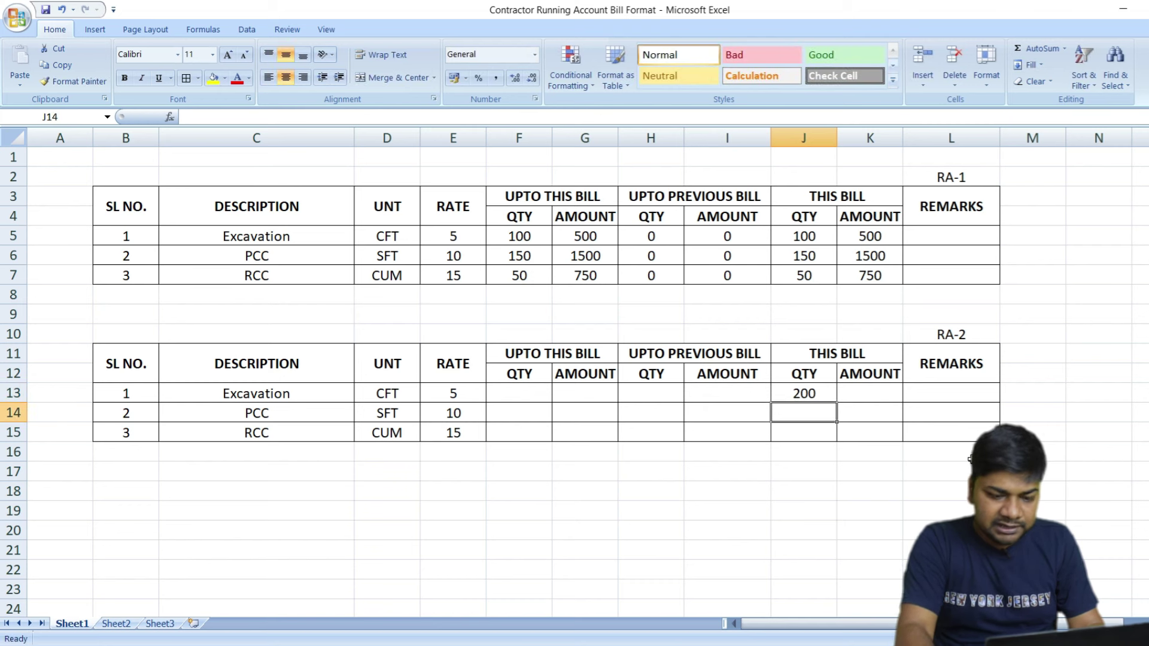
{"action": "type", "text": "250"}
{"action": "key", "text": "Return"}
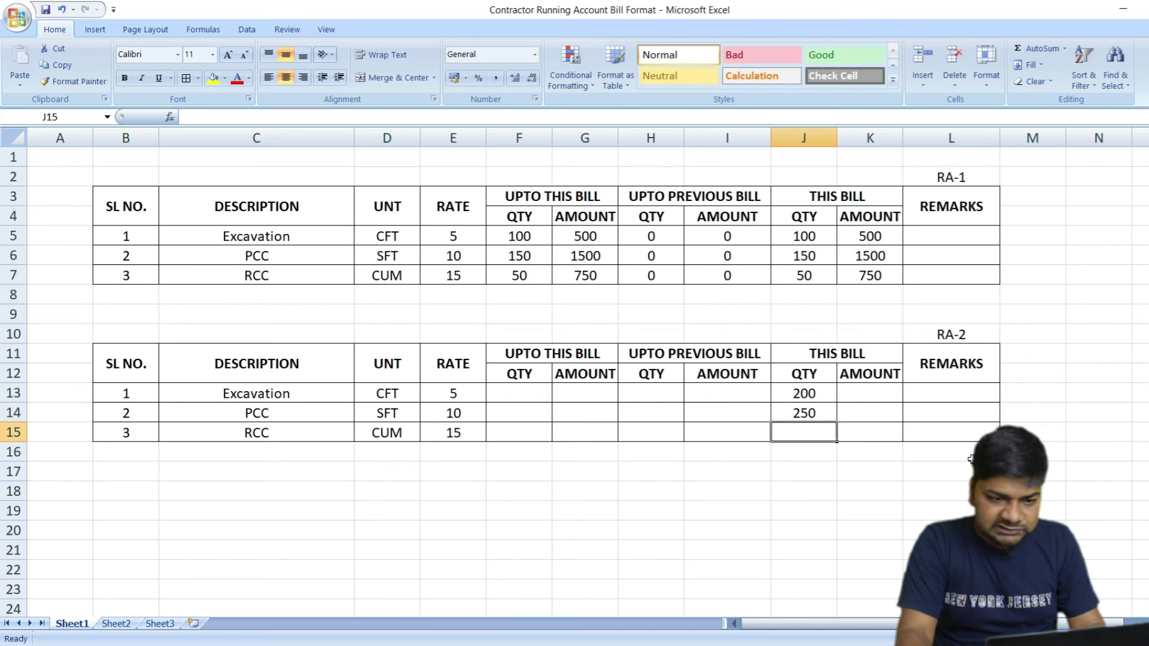
{"action": "type", "text": "75"}
{"action": "key", "text": "Return"}
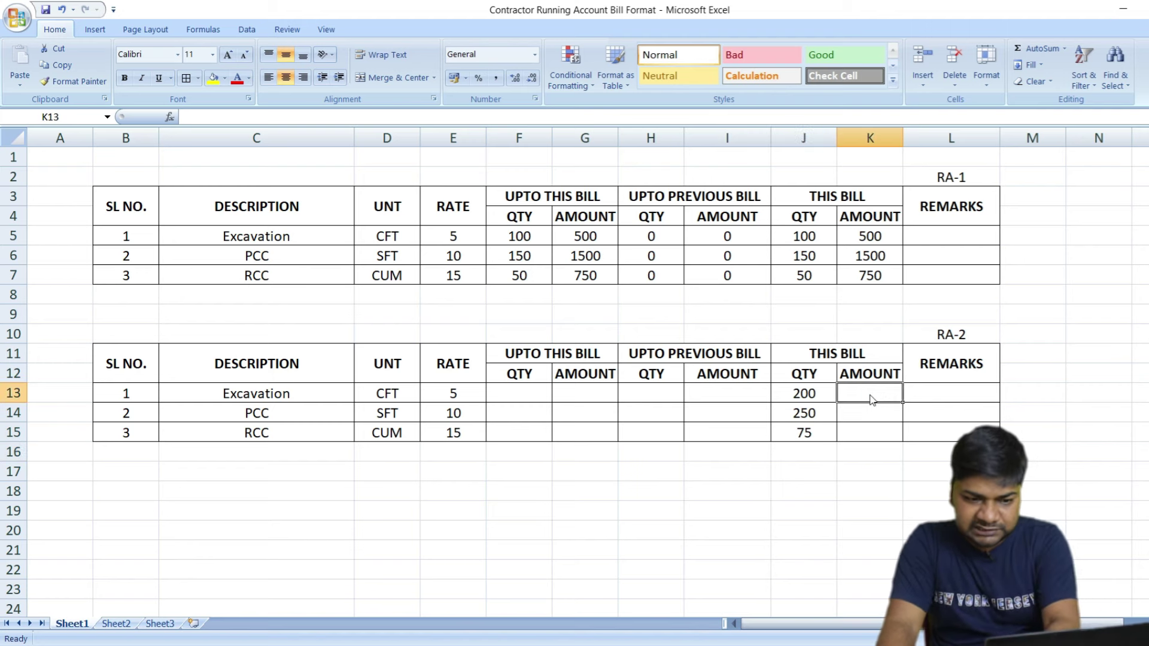
Enter =+J13*E13 in K13 and fill down, giving amounts 1000, 2500, 1125.
{"action": "type", "text": "+"}
{"action": "left_click", "coordinate": [800, 395]}
{"action": "type", "text": "*"}
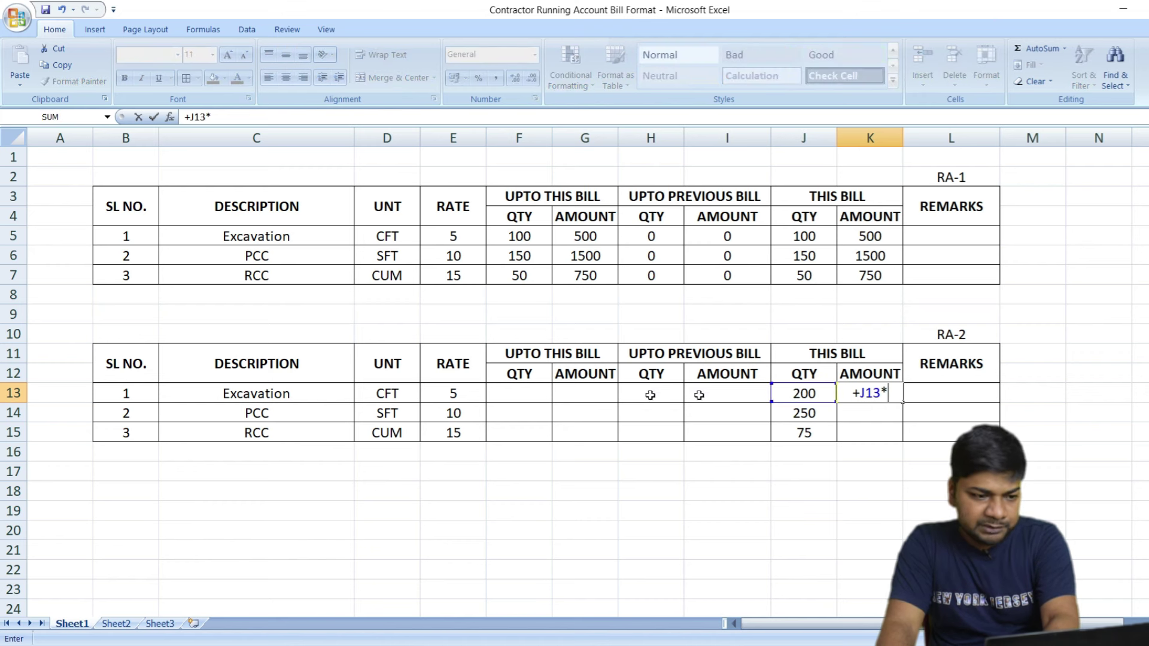
{"action": "left_click", "coordinate": [476, 393]}
{"action": "key", "text": "Return"}
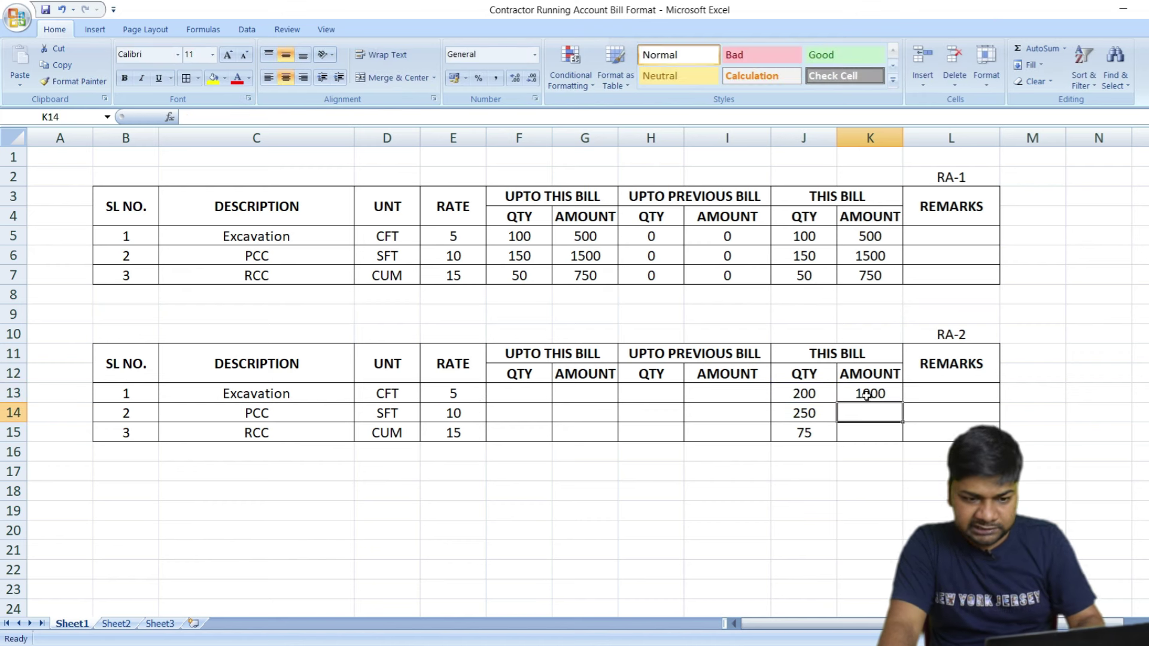
{"action": "left_click", "coordinate": [871, 393]}
{"action": "left_click_drag", "start_coordinate": [902, 403], "coordinate": [898, 438]}
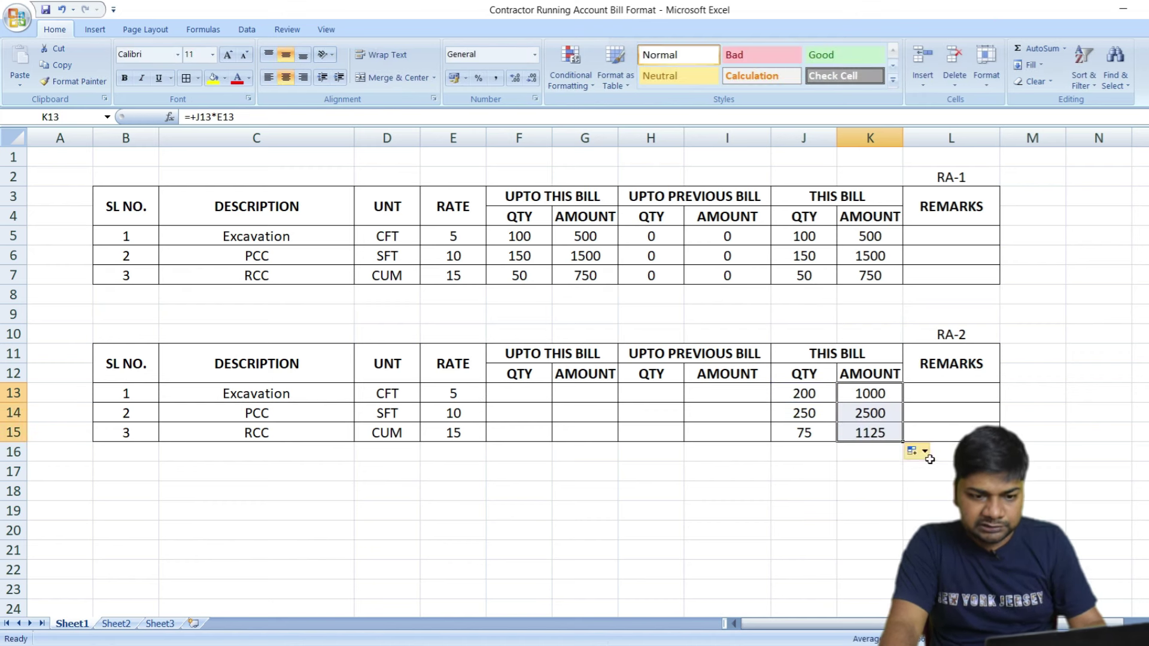
{"action": "left_click", "coordinate": [870, 491]}
AutoSum This Bill amounts for RA-2 (4625) and RA-1 (2750).
{"action": "left_click_drag", "start_coordinate": [870, 394], "coordinate": [870, 433]}
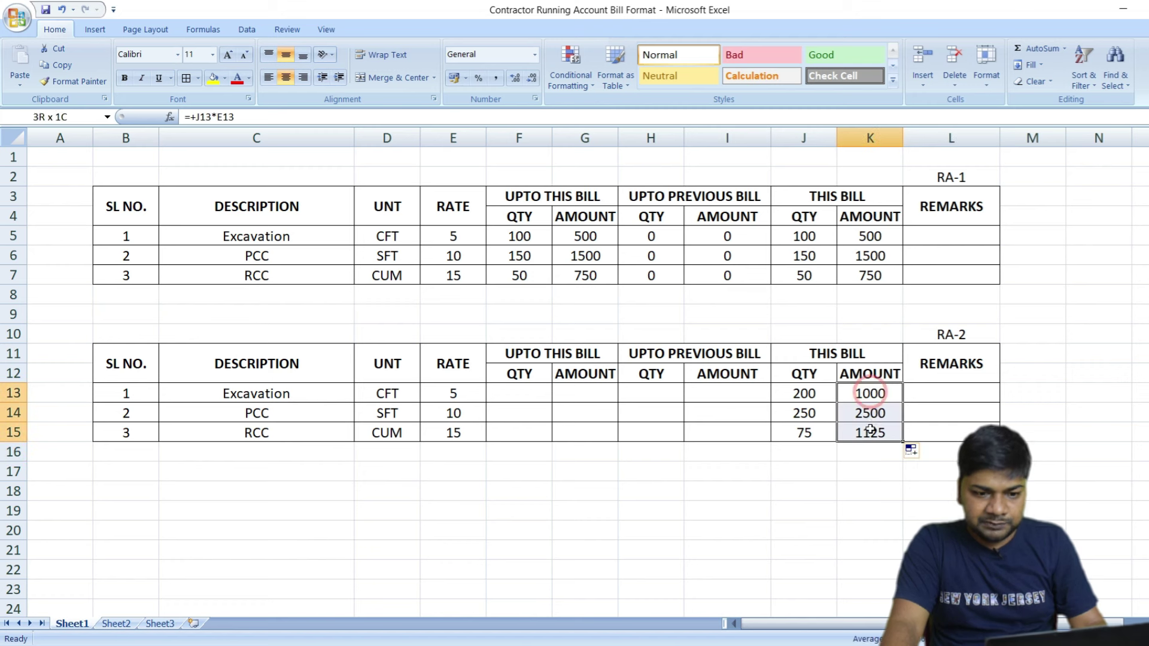
{"action": "left_click", "coordinate": [1043, 49]}
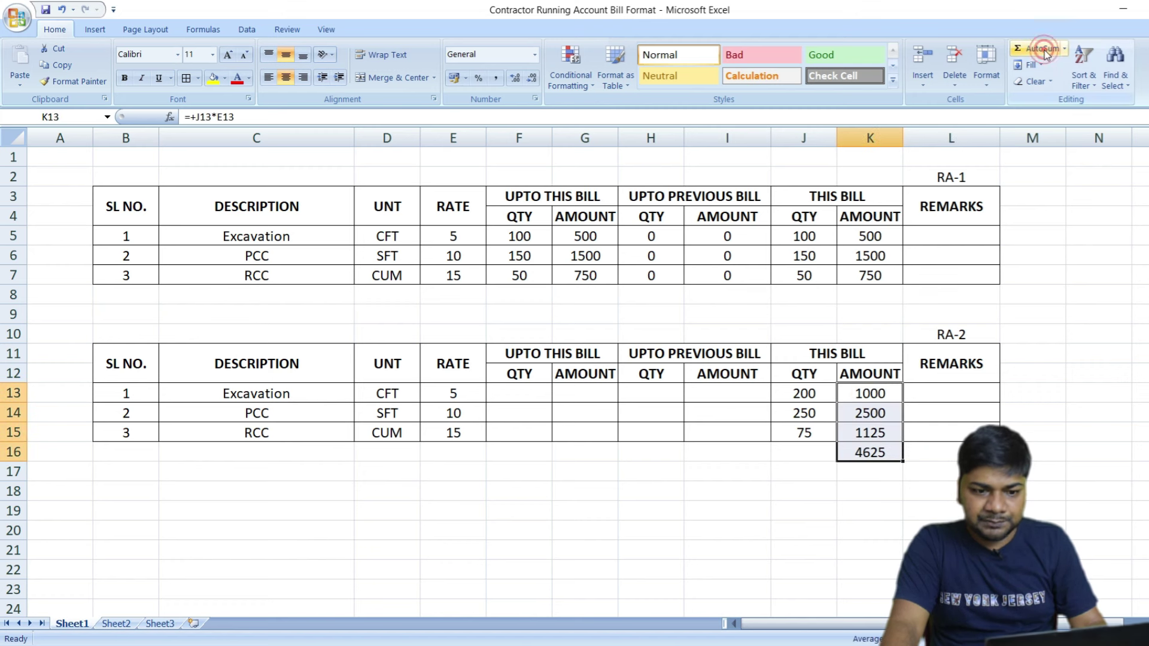
{"action": "left_click", "coordinate": [894, 507]}
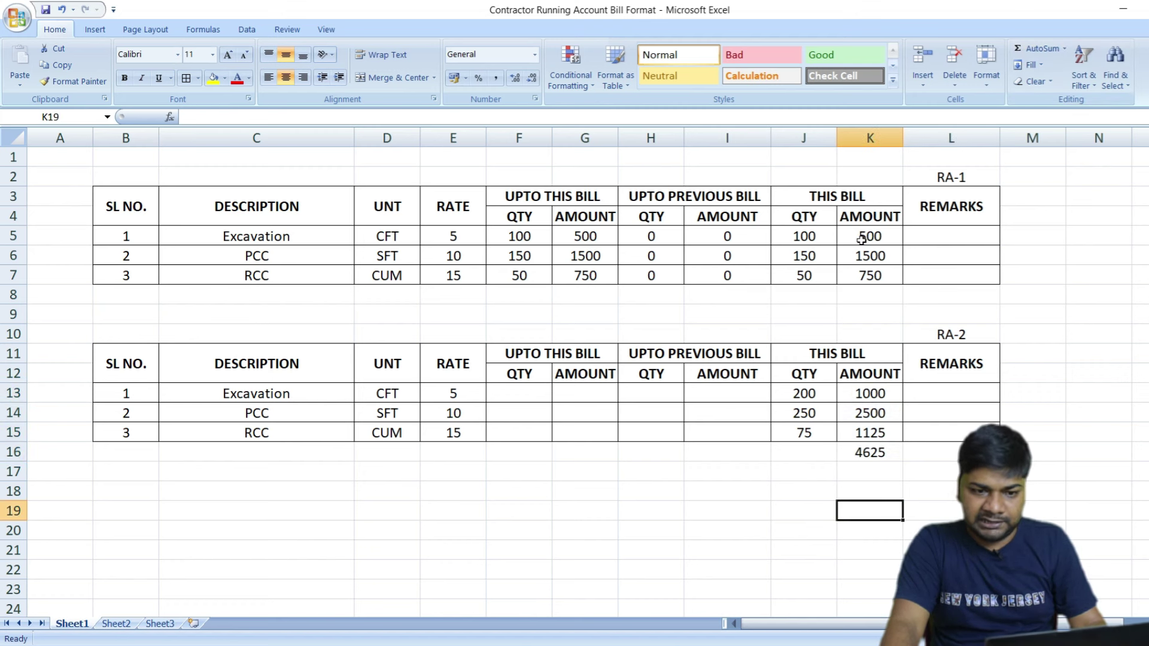
{"action": "left_click_drag", "start_coordinate": [861, 239], "coordinate": [868, 276]}
{"action": "left_click", "coordinate": [1039, 48]}
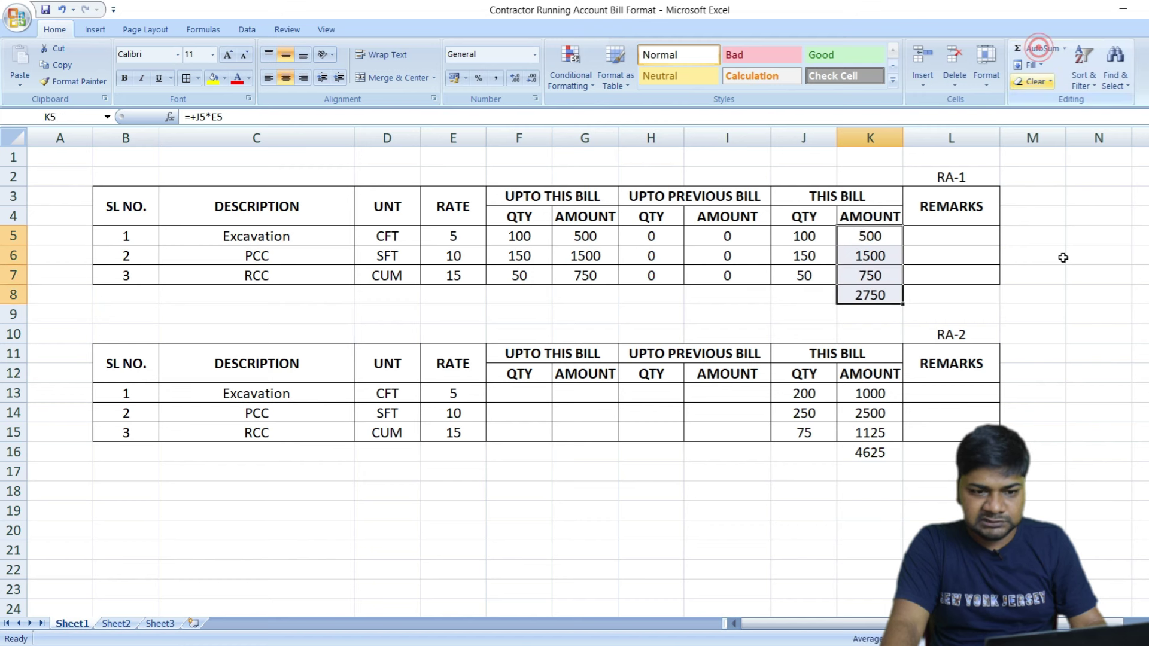
{"action": "left_click", "coordinate": [1078, 312]}
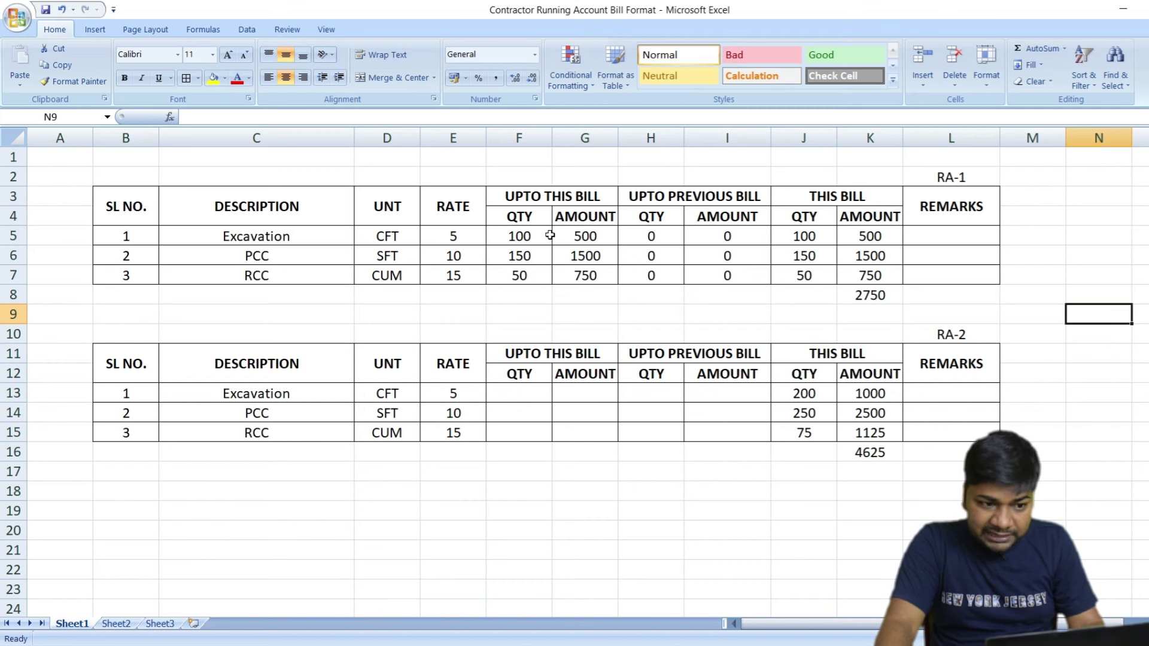
Enter RA-2's Upto Previous Bill quantities 100, 150 and 50 in H13:H15.
{"action": "left_click", "coordinate": [656, 395]}
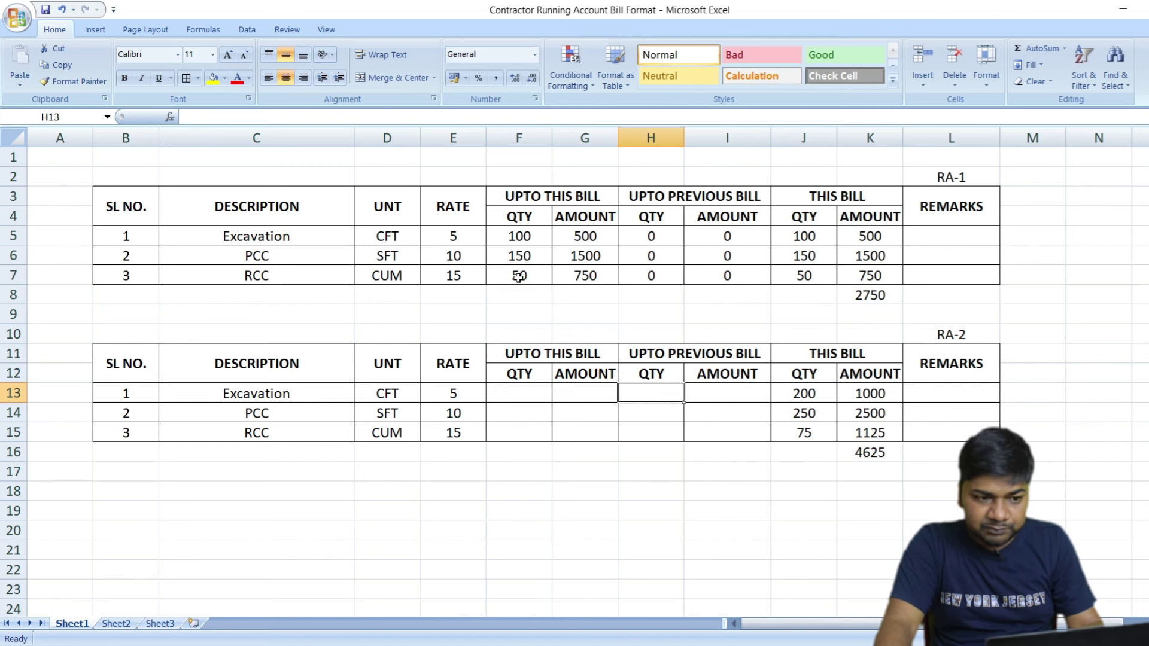
{"action": "type", "text": "100"}
{"action": "key", "text": "Return"}
{"action": "type", "text": "150"}
{"action": "key", "text": "Return"}
{"action": "type", "text": "50"}
{"action": "key", "text": "Return"}
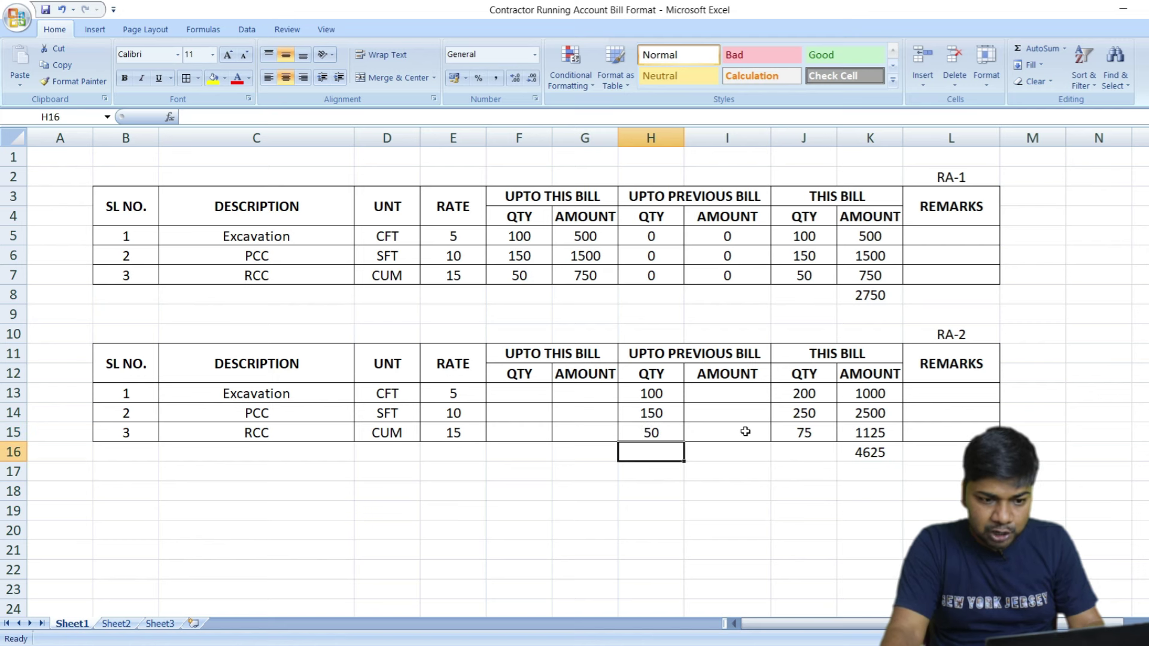
Enter RA-2's Upto Previous Bill amounts 500, 1500 and 750 in I13:I15.
{"action": "left_click", "coordinate": [712, 393]}
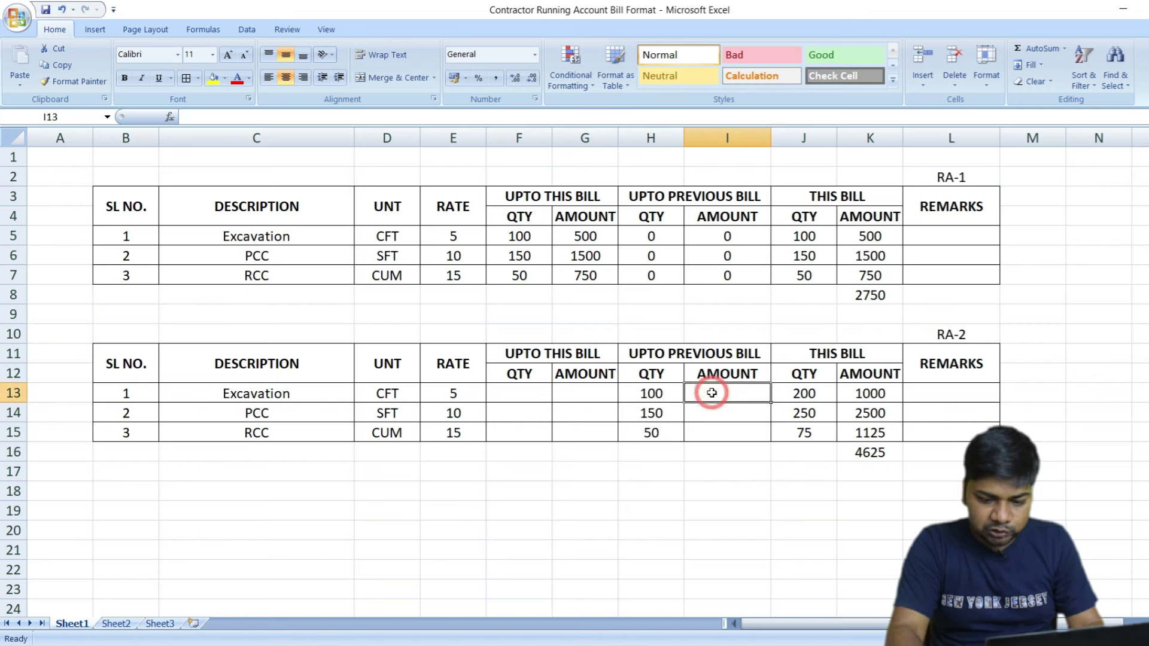
{"action": "type", "text": "500"}
{"action": "key", "text": "Return"}
{"action": "type", "text": "1500"}
{"action": "key", "text": "Return"}
{"action": "type", "text": "750"}
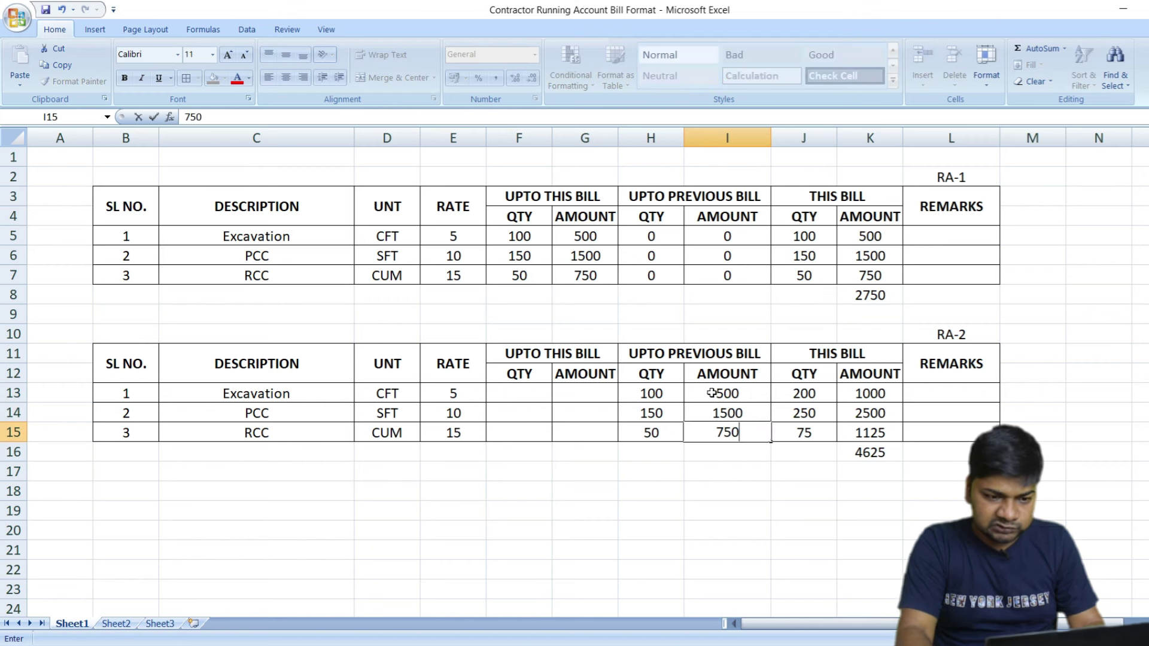
{"action": "key", "text": "Return"}
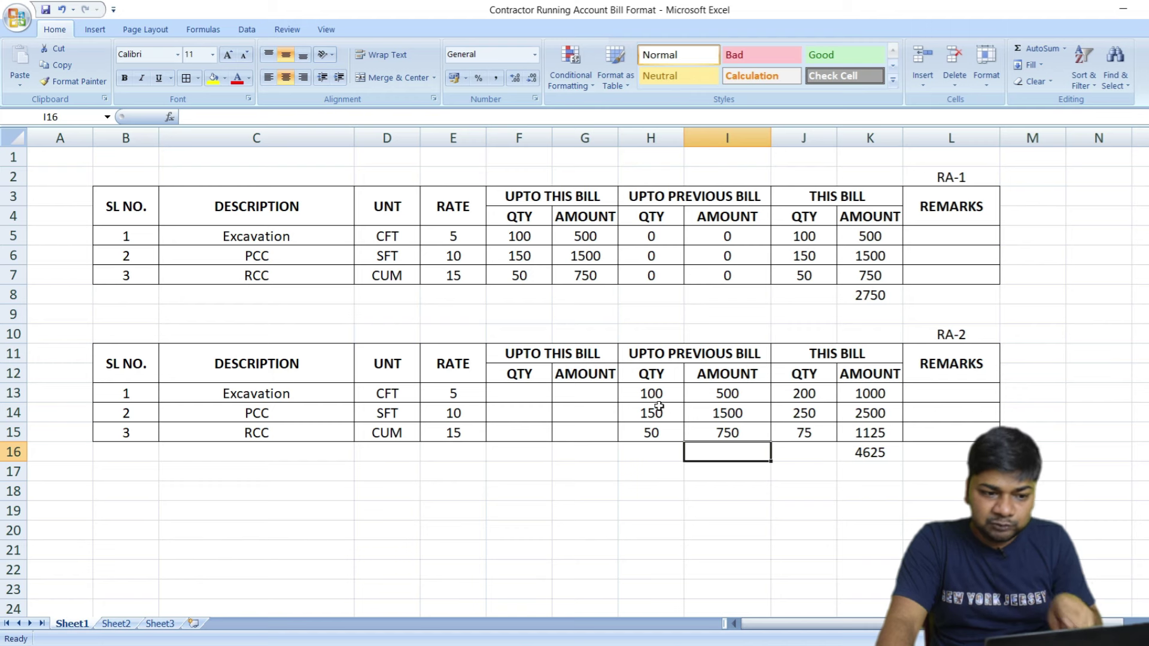
{"action": "left_click", "coordinate": [520, 395]}
Enter =+J13+H13 in F13 and fill down, giving quantities 300, 400, 125.
{"action": "type", "text": "+"}
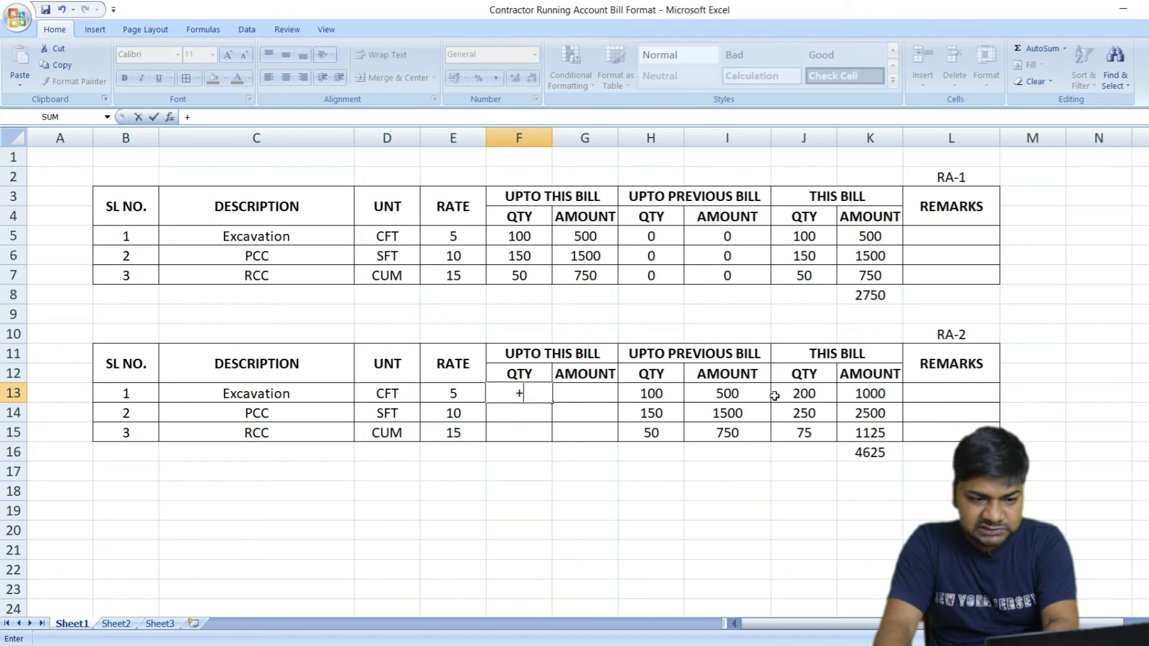
{"action": "left_click", "coordinate": [820, 392]}
{"action": "type", "text": "+"}
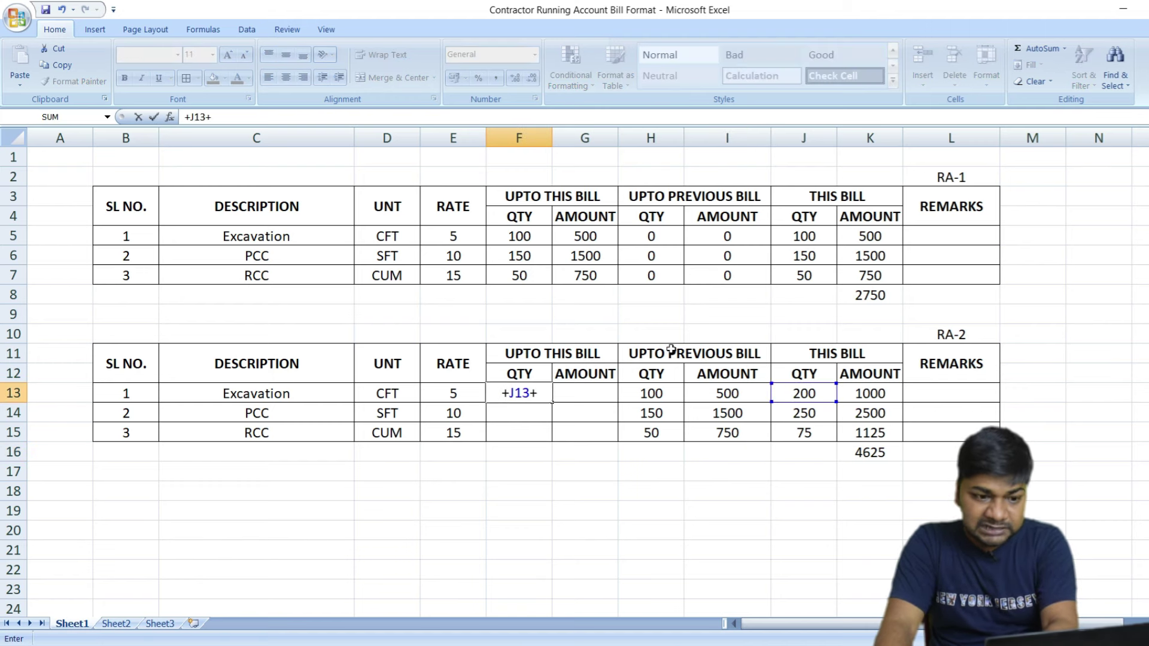
{"action": "left_click", "coordinate": [654, 394]}
{"action": "key", "text": "Return"}
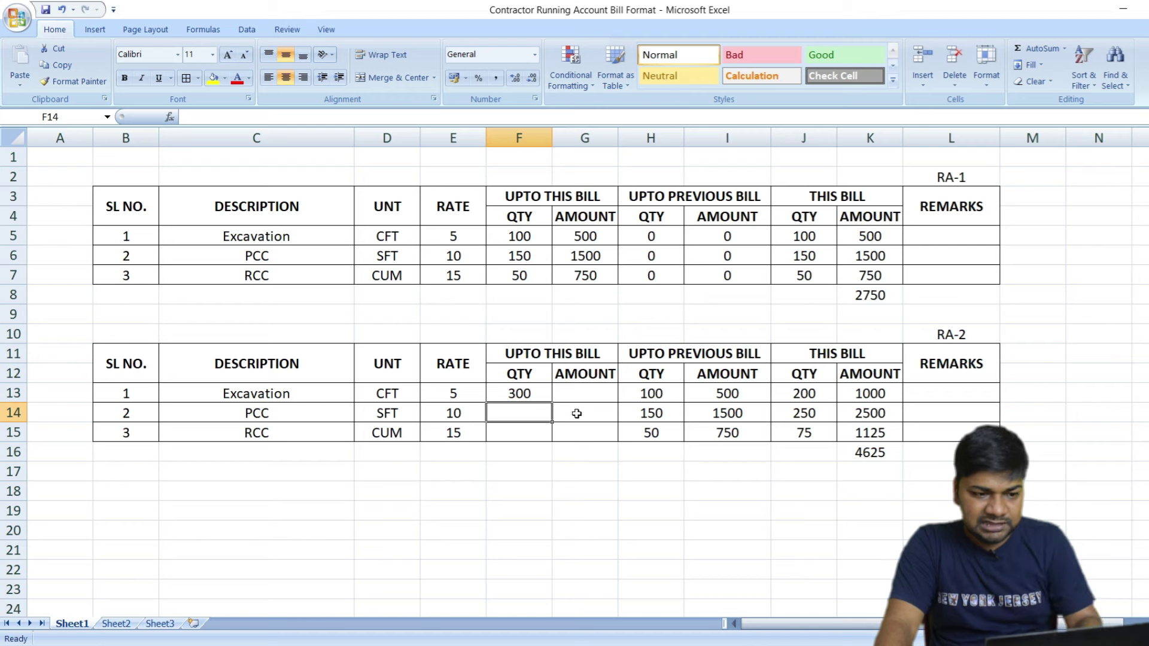
{"action": "left_click", "coordinate": [532, 397]}
{"action": "left_click_drag", "start_coordinate": [550, 403], "coordinate": [551, 442]}
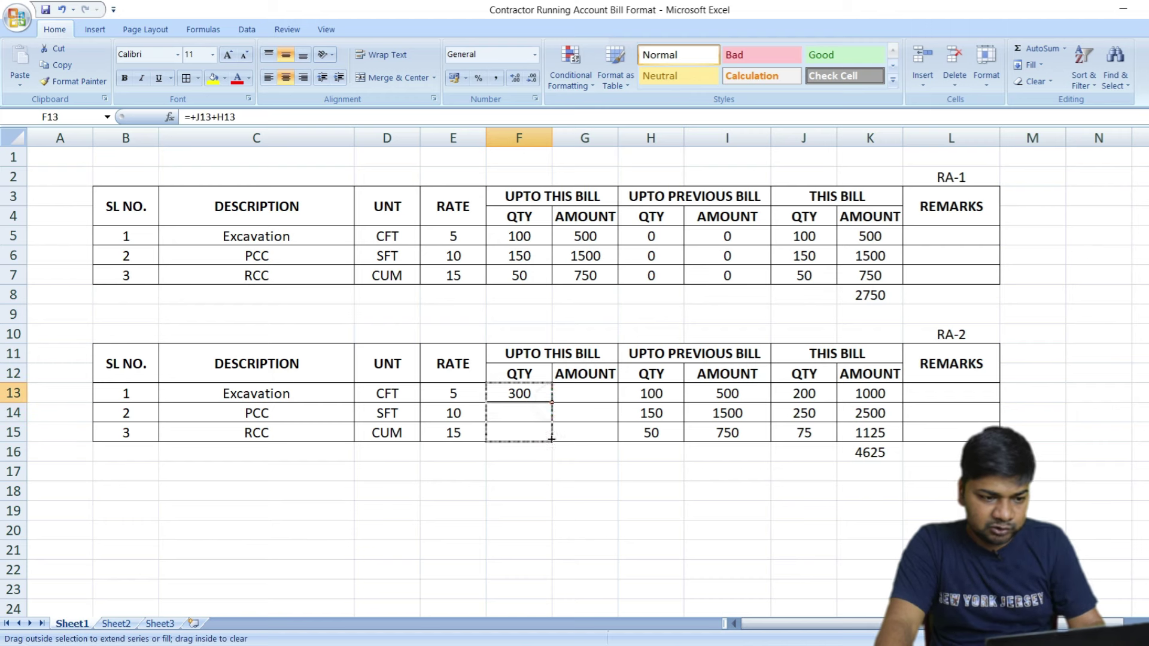
Enter =+K13+I13 in G13 and fill down, giving amounts 1500, 4000, 1875.
{"action": "left_click", "coordinate": [599, 395]}
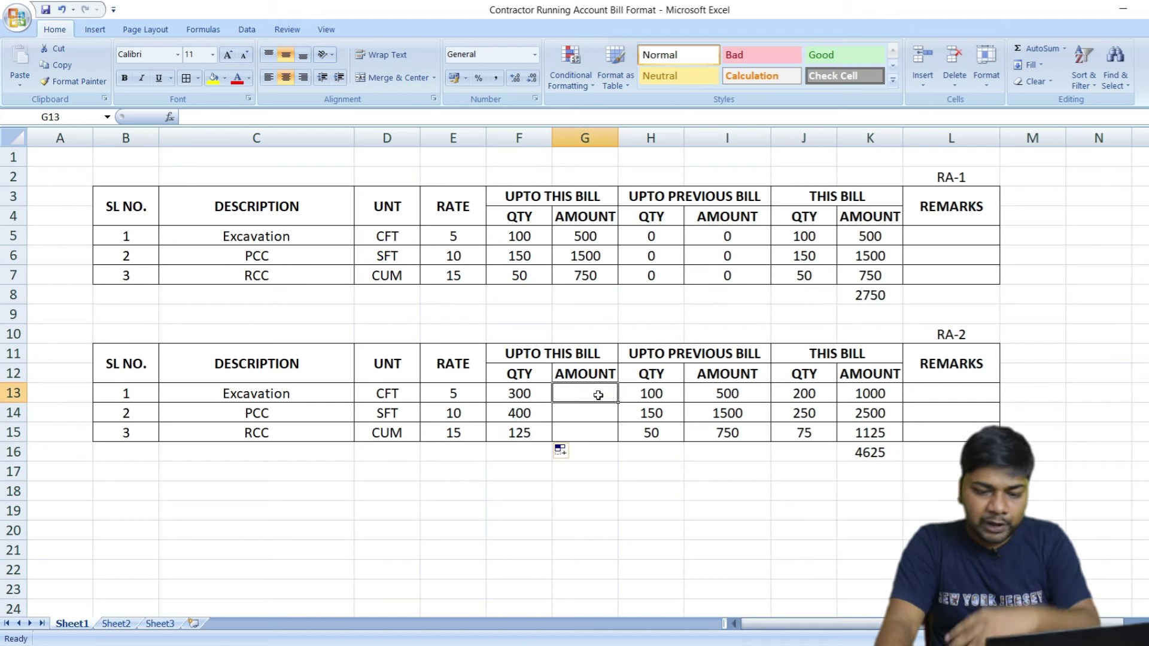
{"action": "type", "text": "+"}
{"action": "left_click", "coordinate": [862, 393]}
{"action": "type", "text": "+"}
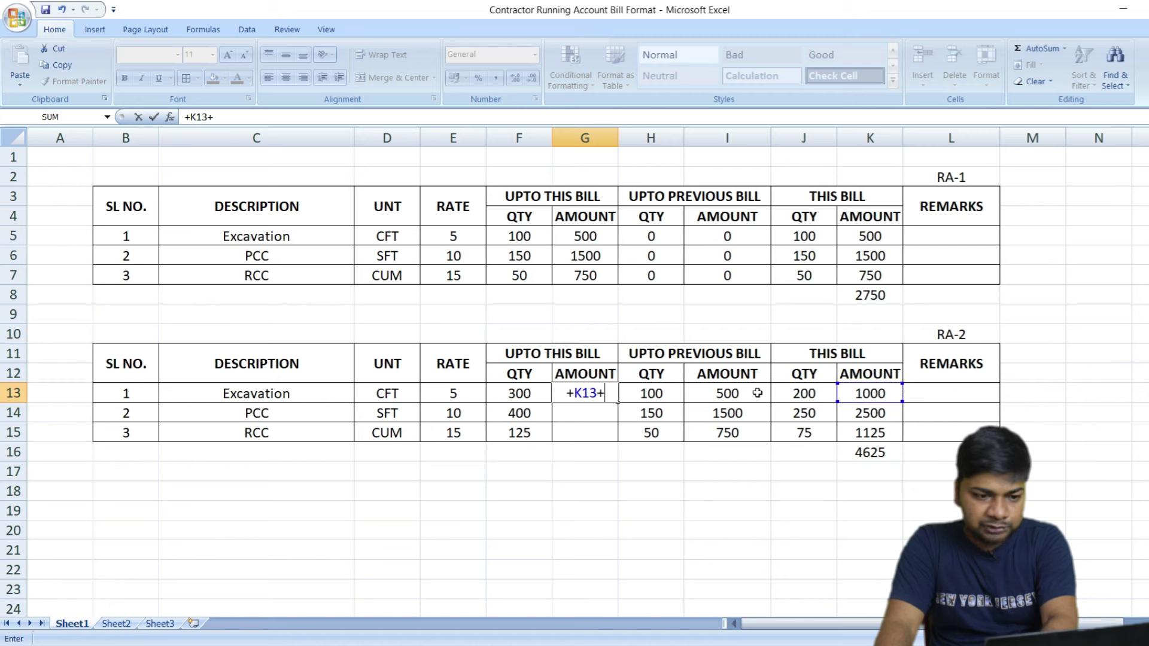
{"action": "left_click", "coordinate": [719, 396]}
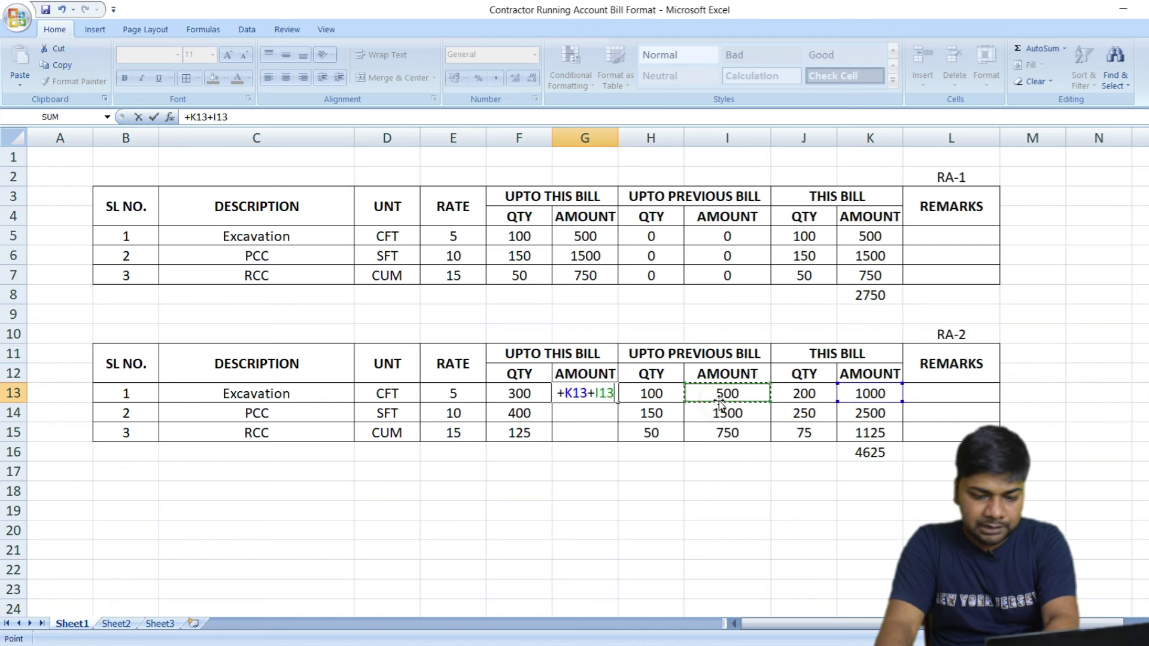
{"action": "key", "text": "Return"}
{"action": "left_click", "coordinate": [585, 394]}
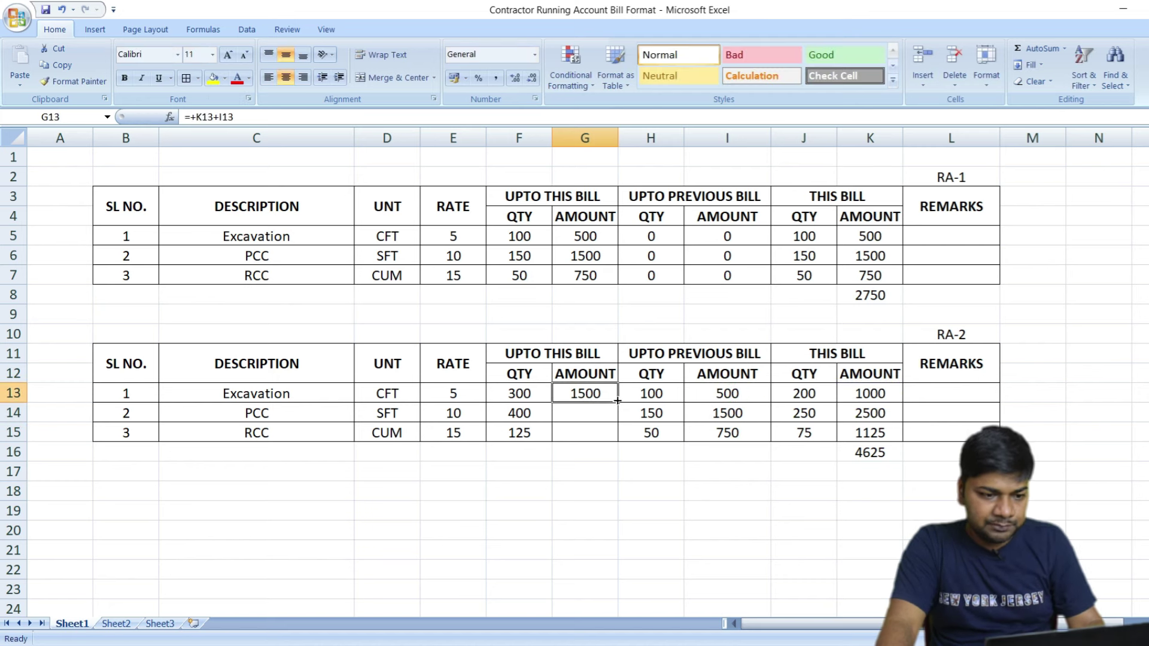
{"action": "left_click_drag", "start_coordinate": [619, 405], "coordinate": [618, 442]}
{"action": "left_click", "coordinate": [663, 511]}
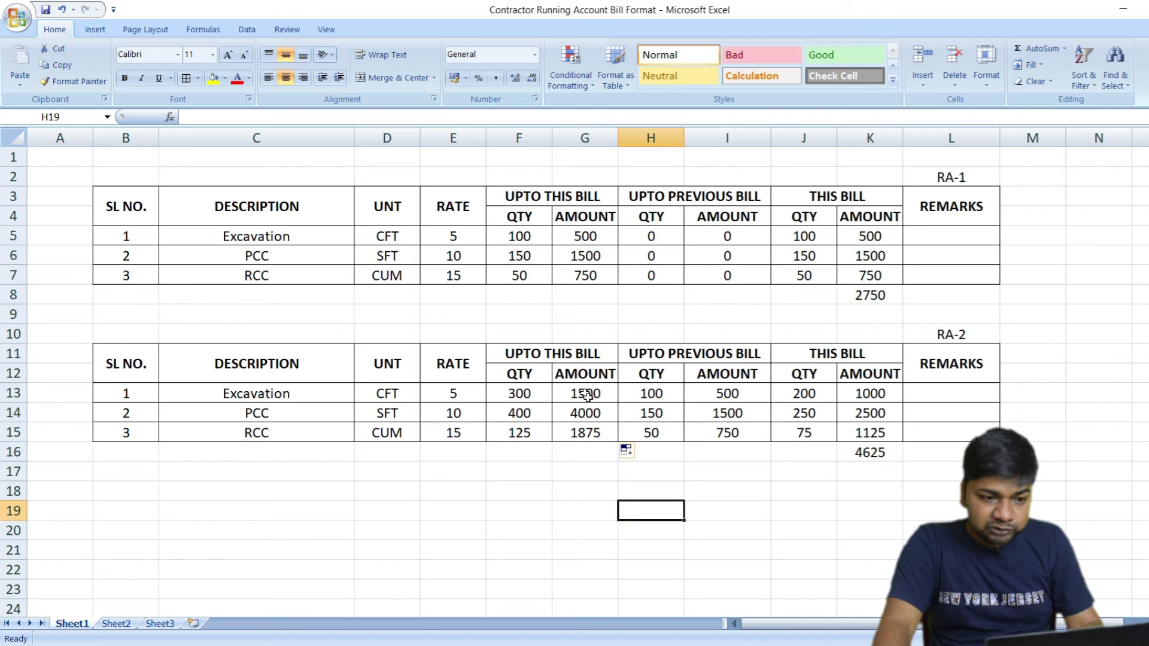
AutoSum RA-2's Upto This Bill amounts G13:G15 to a total of 7375.
{"action": "left_click_drag", "start_coordinate": [585, 393], "coordinate": [585, 432]}
{"action": "left_click", "coordinate": [1041, 53]}
{"action": "left_click", "coordinate": [652, 530]}
{"action": "left_click", "coordinate": [590, 453]}
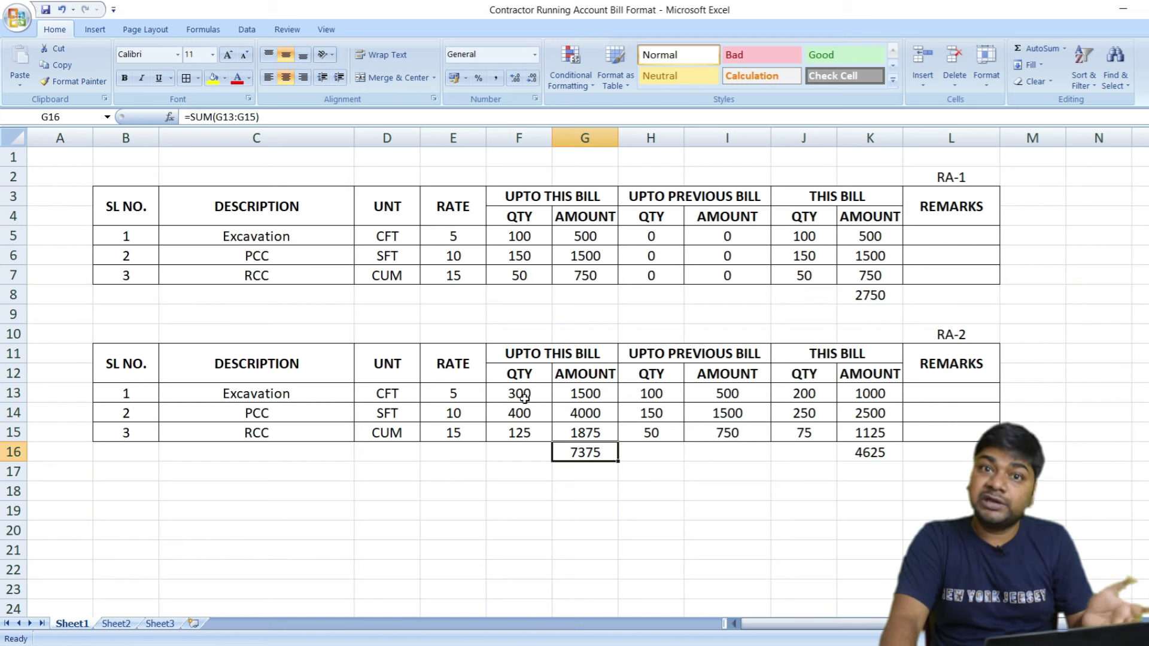
{"action": "left_click", "coordinate": [529, 401]}
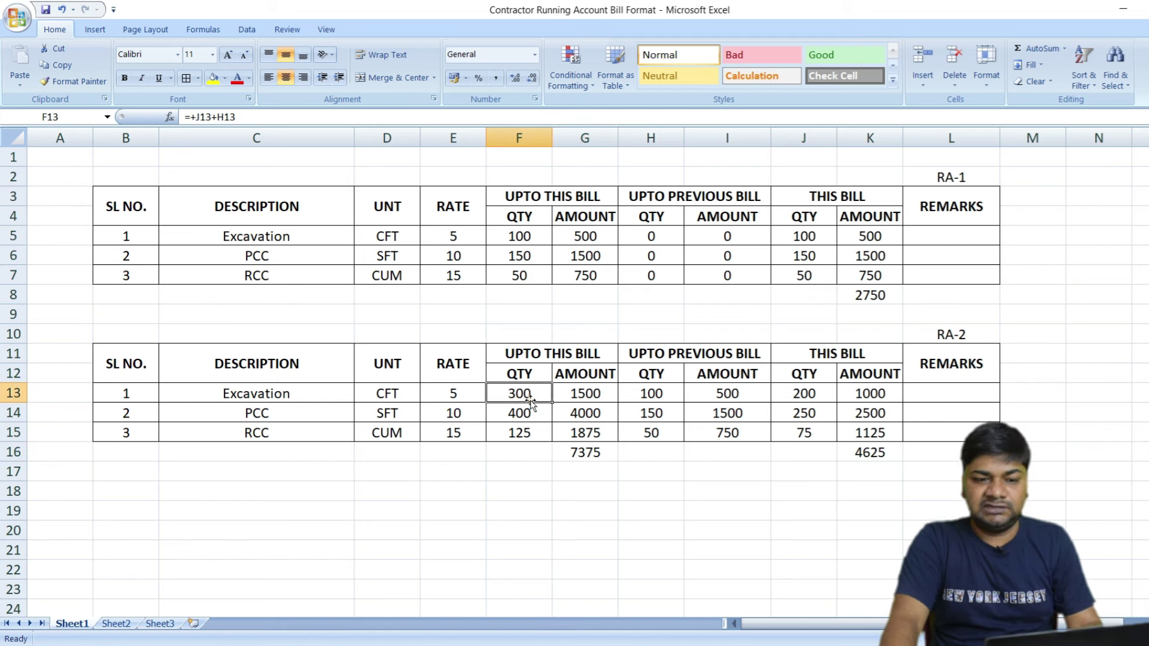
{"action": "left_click", "coordinate": [815, 397]}
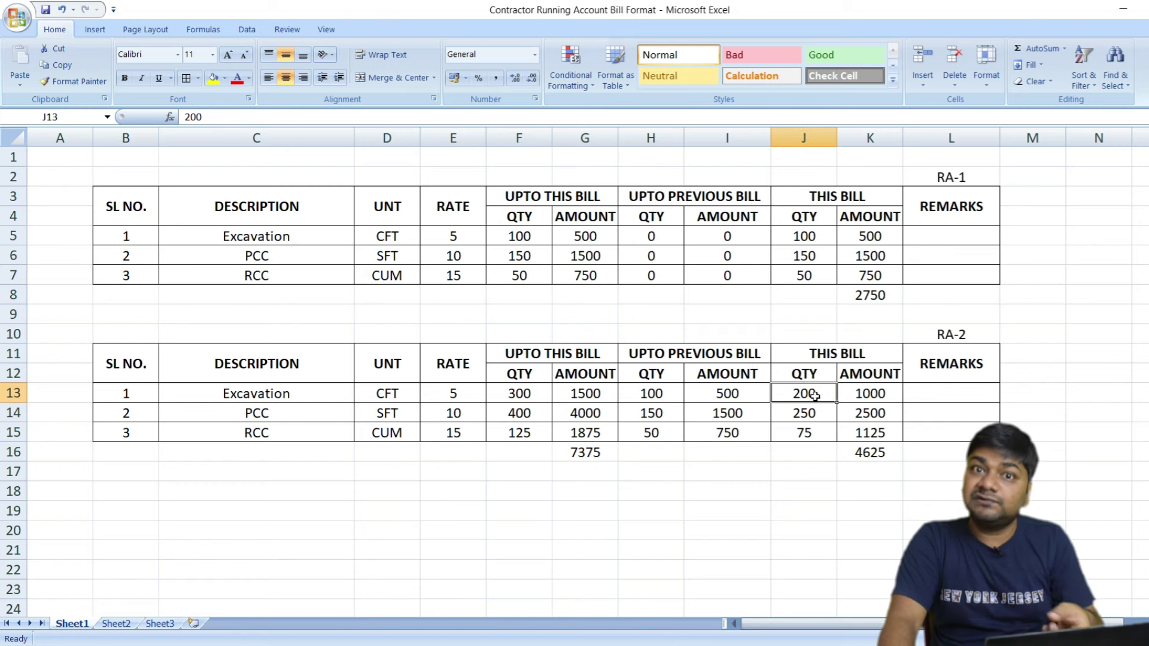